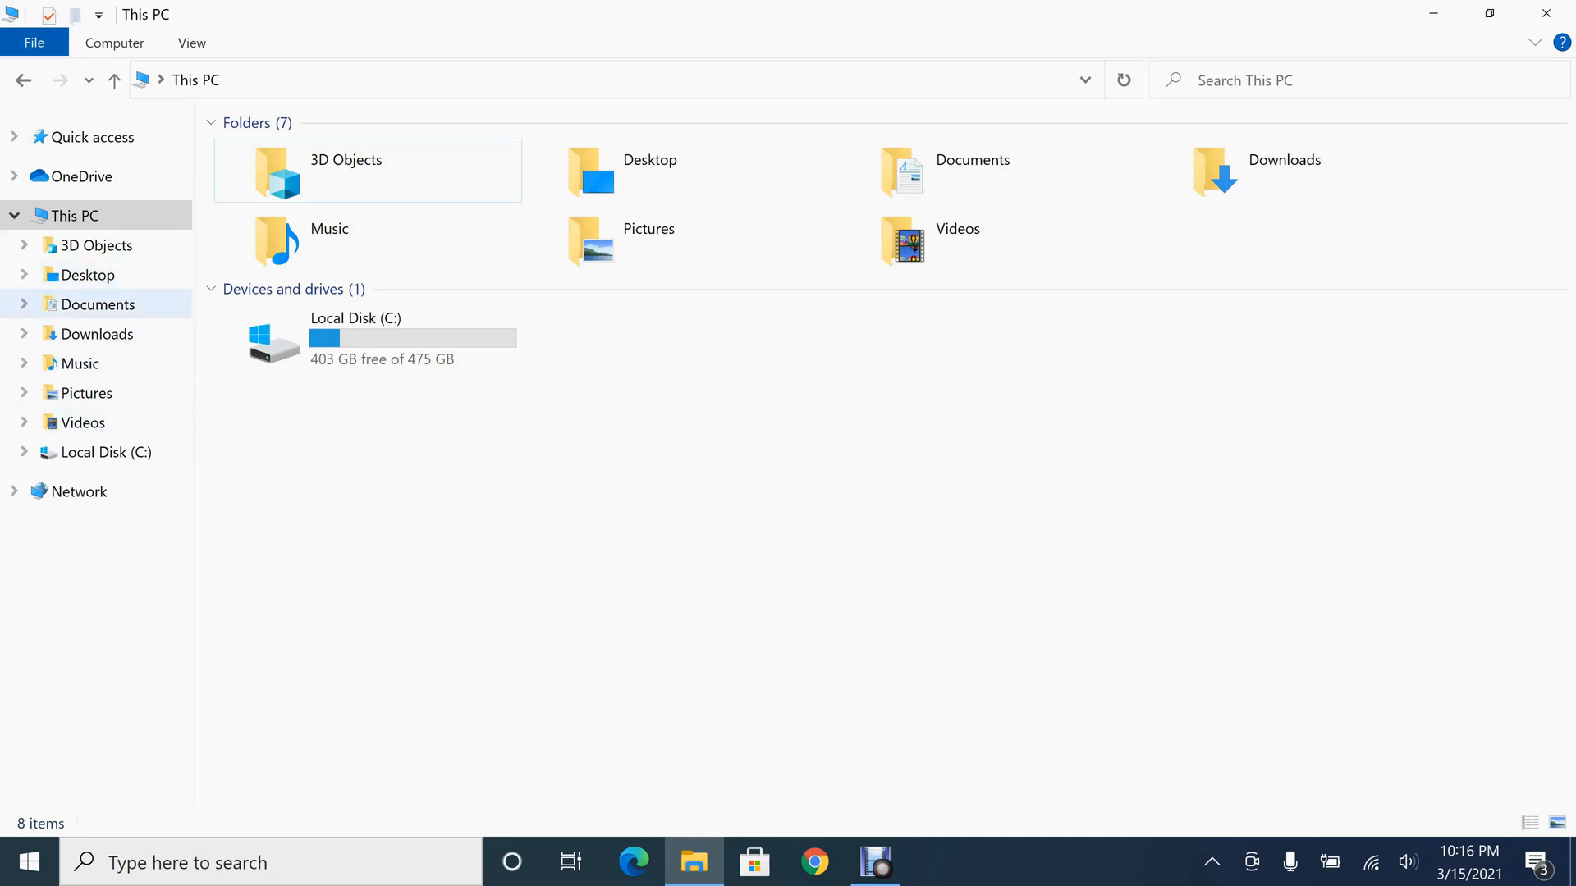
Open the other local account's profile folder in C:\Users and request permanent access to it
{"action": "double_click", "coordinate": [374, 328]}
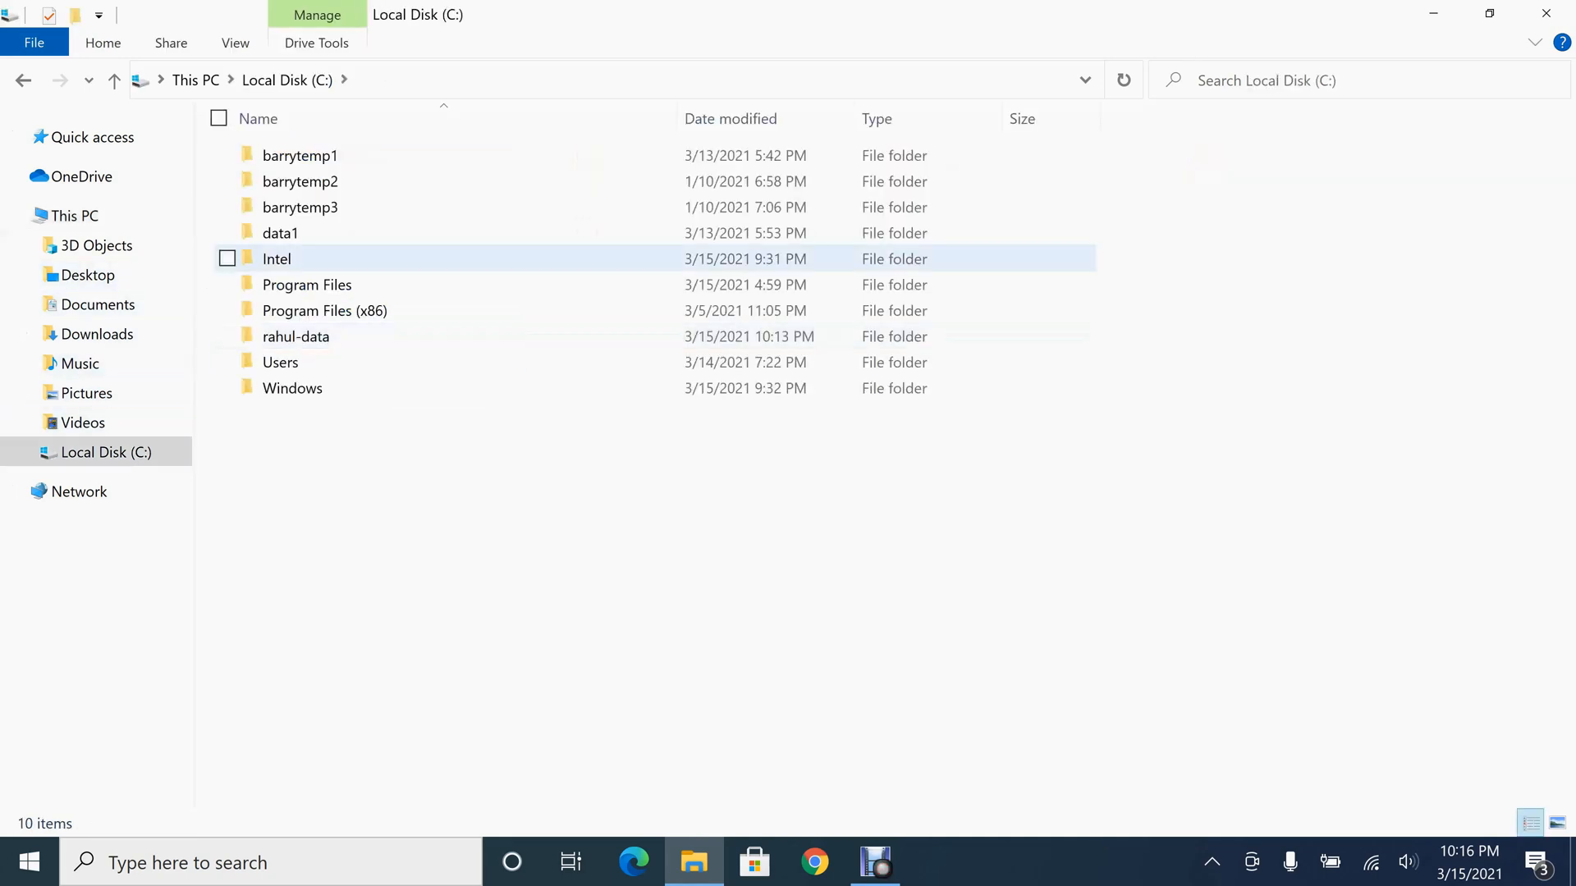
{"action": "double_click", "coordinate": [280, 361]}
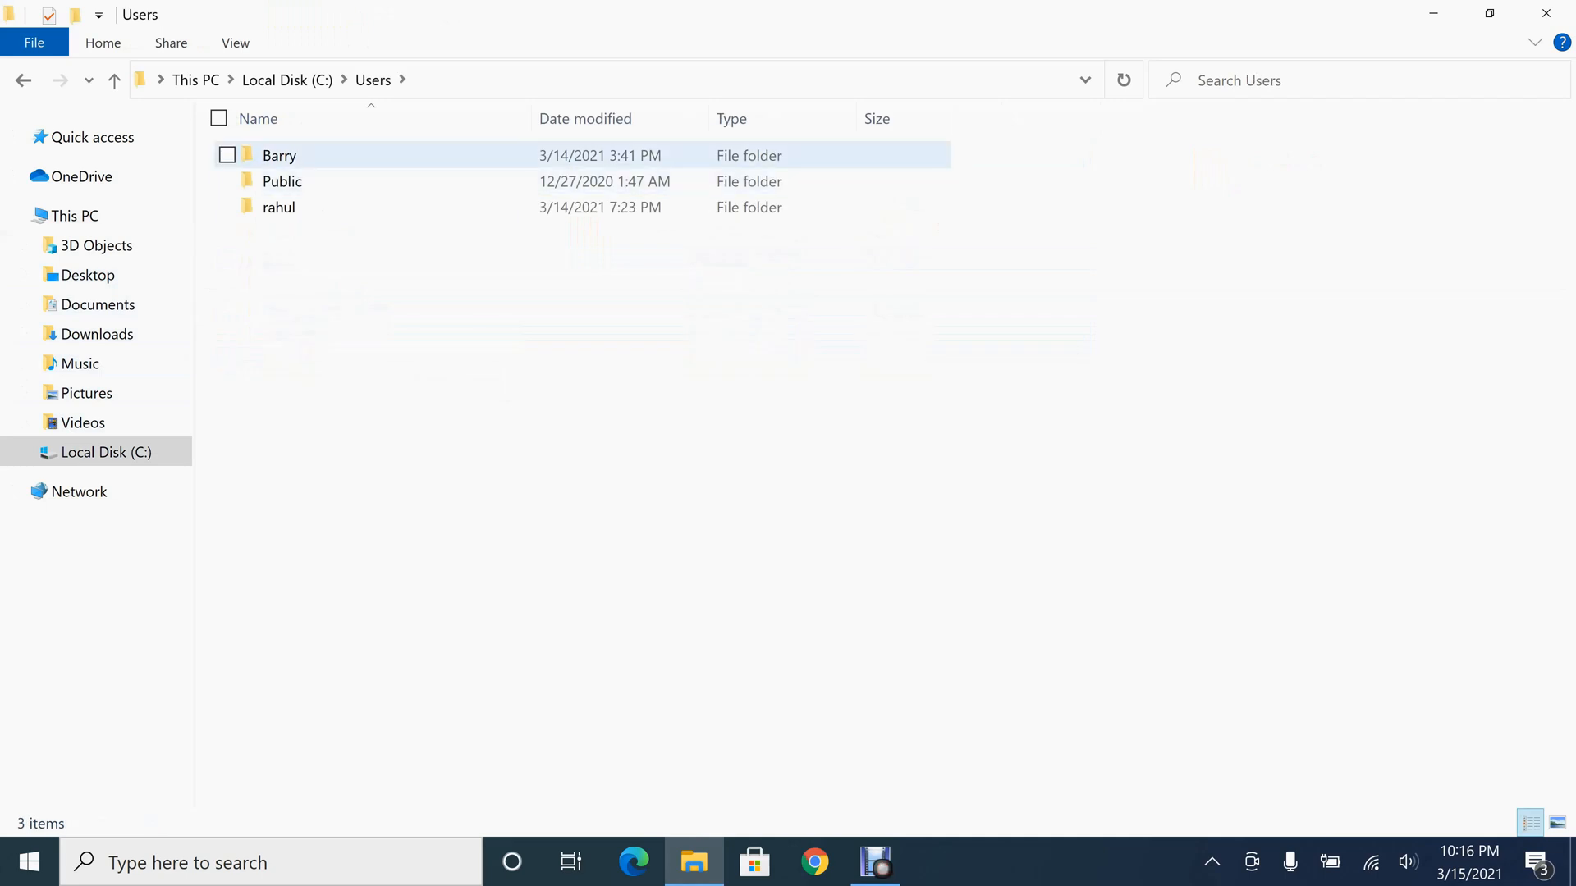
{"action": "double_click", "coordinate": [280, 156]}
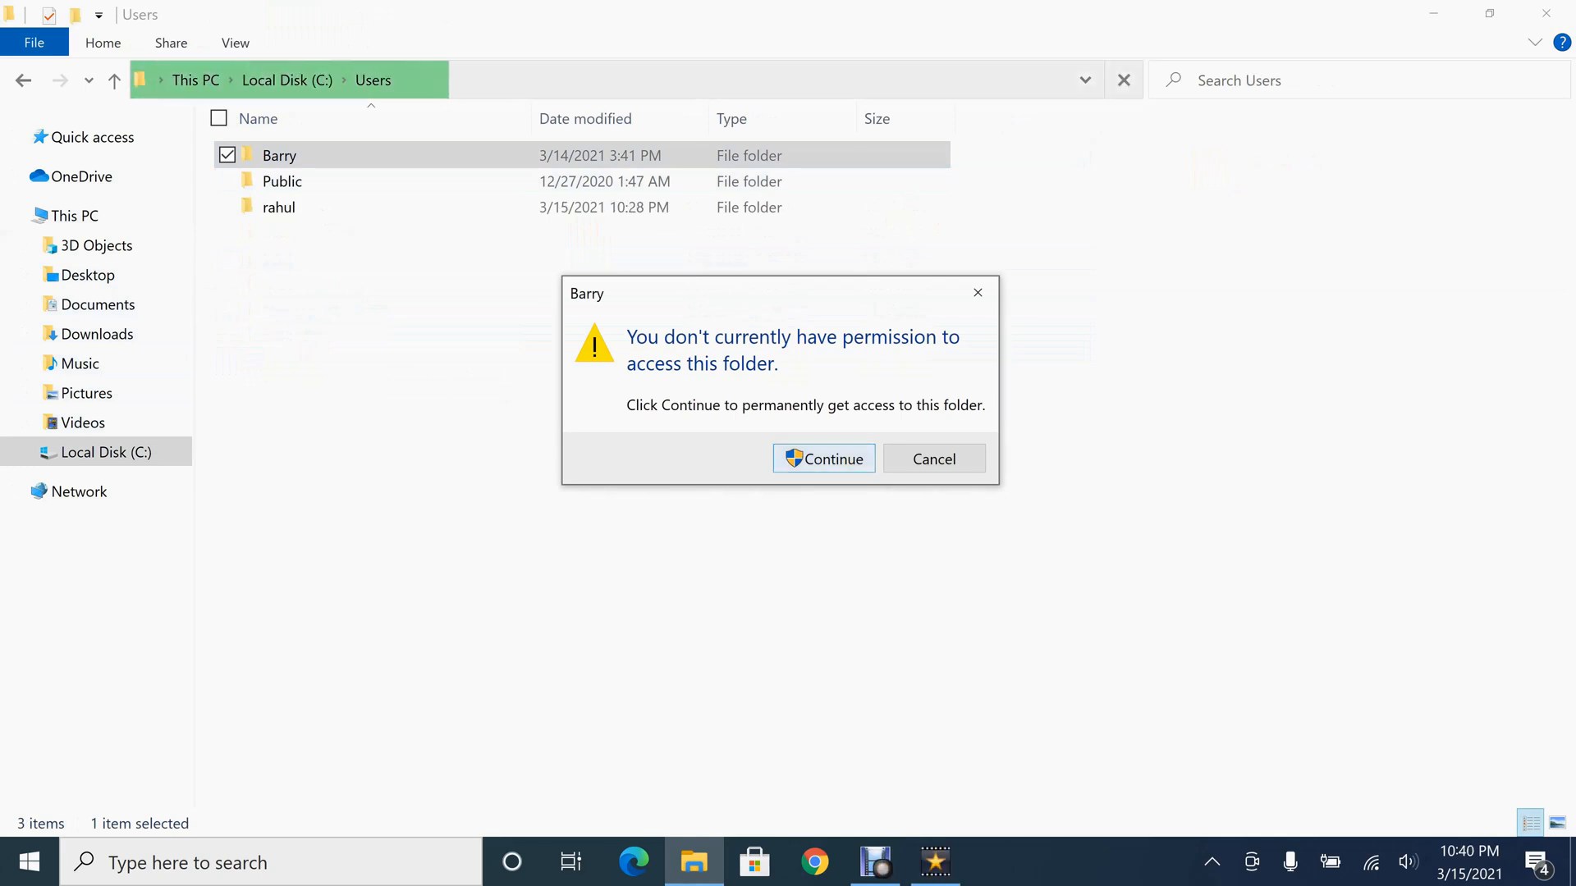
{"action": "key", "text": "Return"}
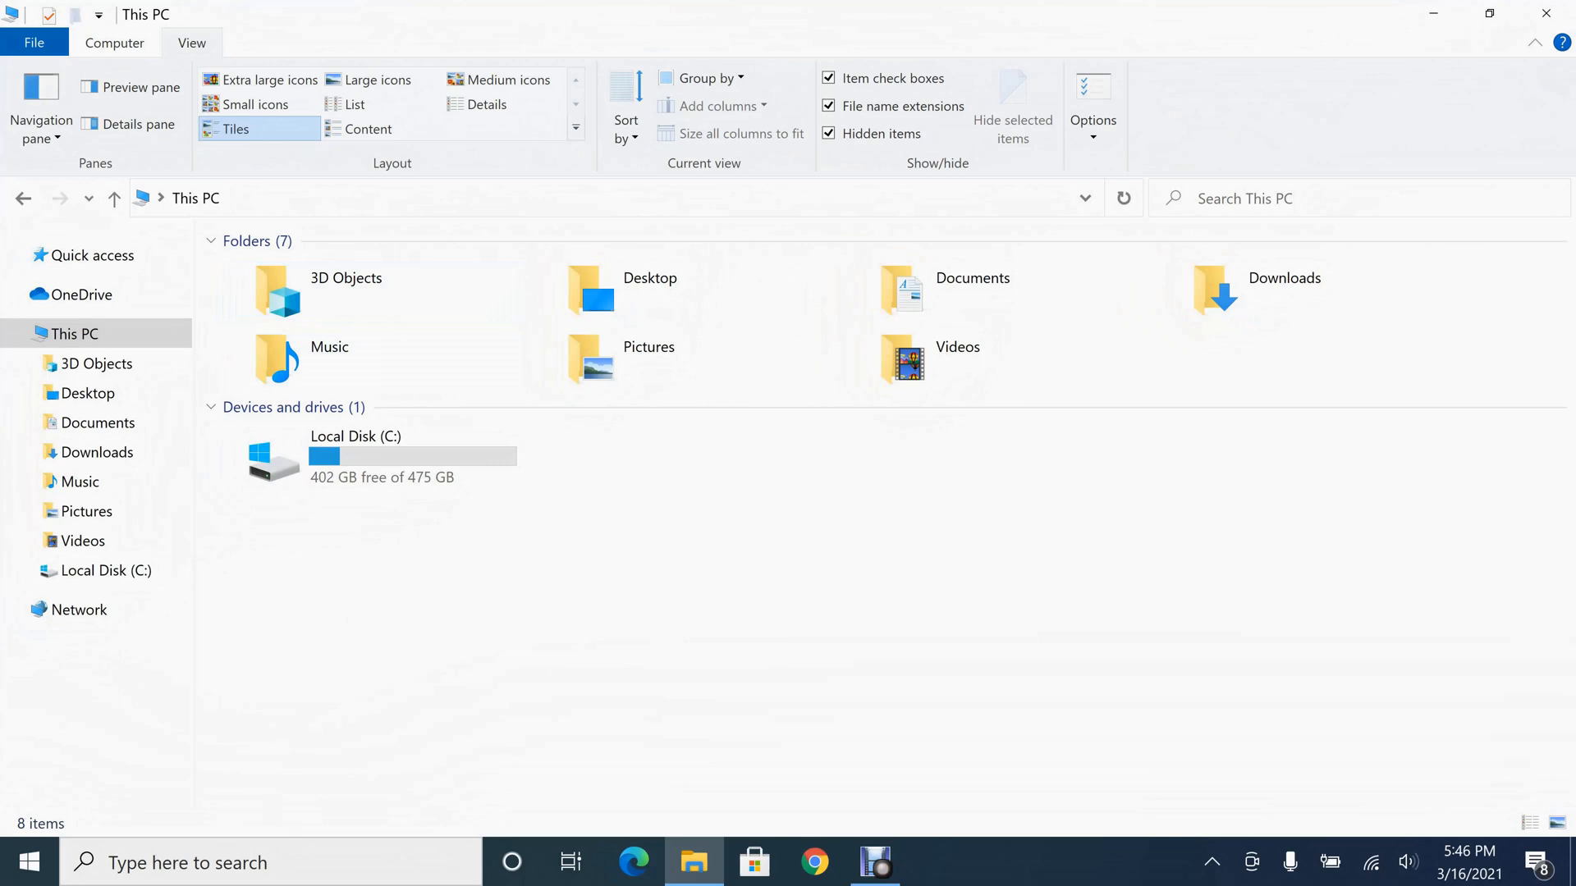
View my_private_diary.txt from the My personal files folder in Documents, then close it
{"action": "double_click", "coordinate": [952, 288]}
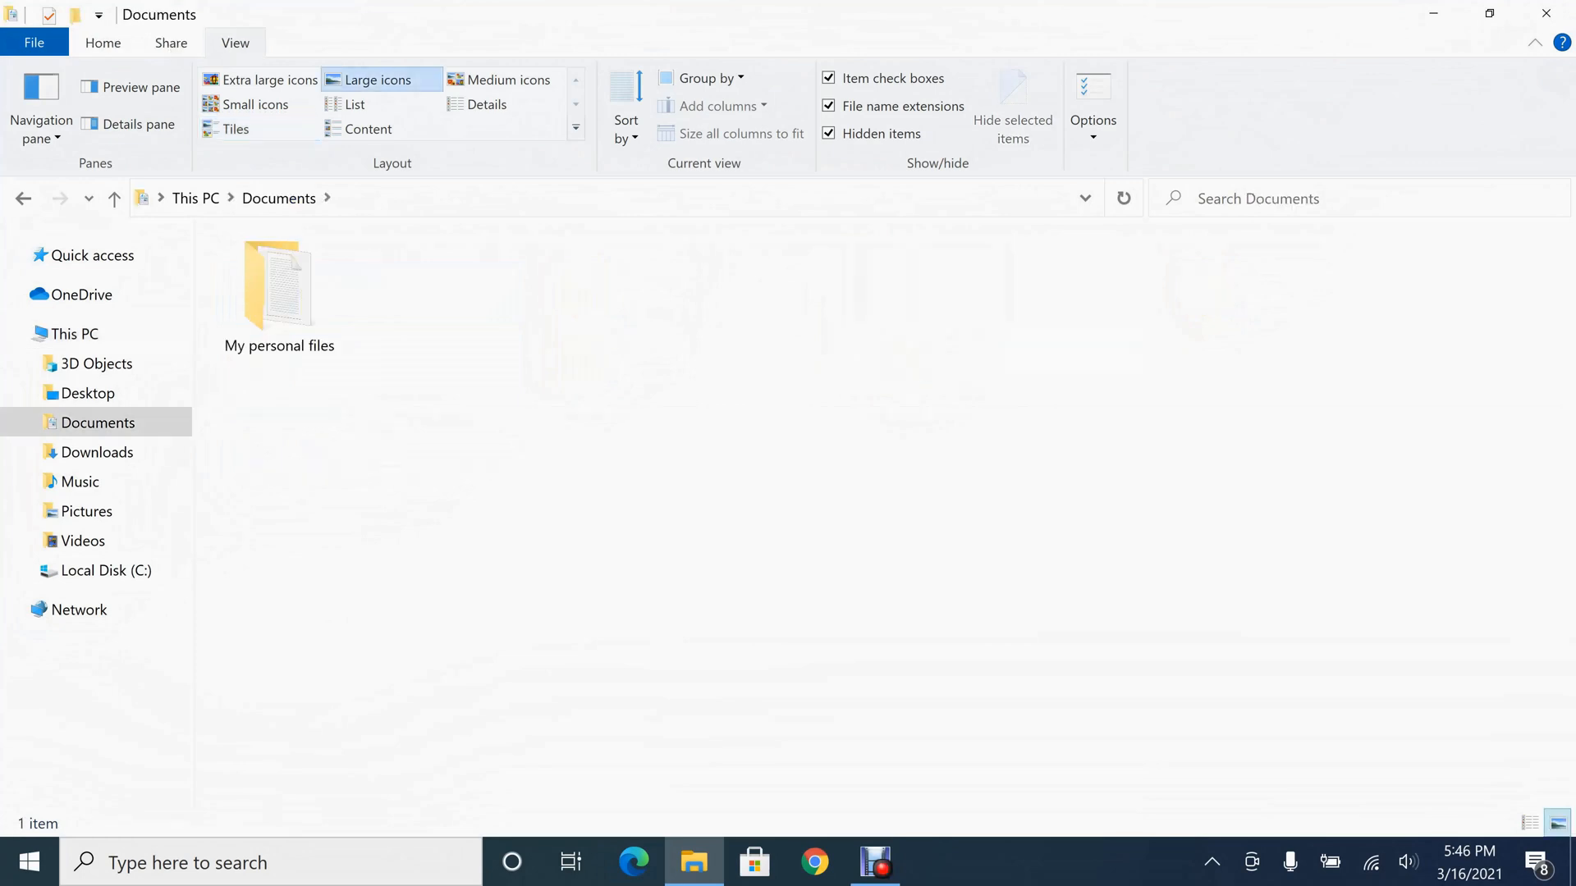
{"action": "double_click", "coordinate": [279, 295]}
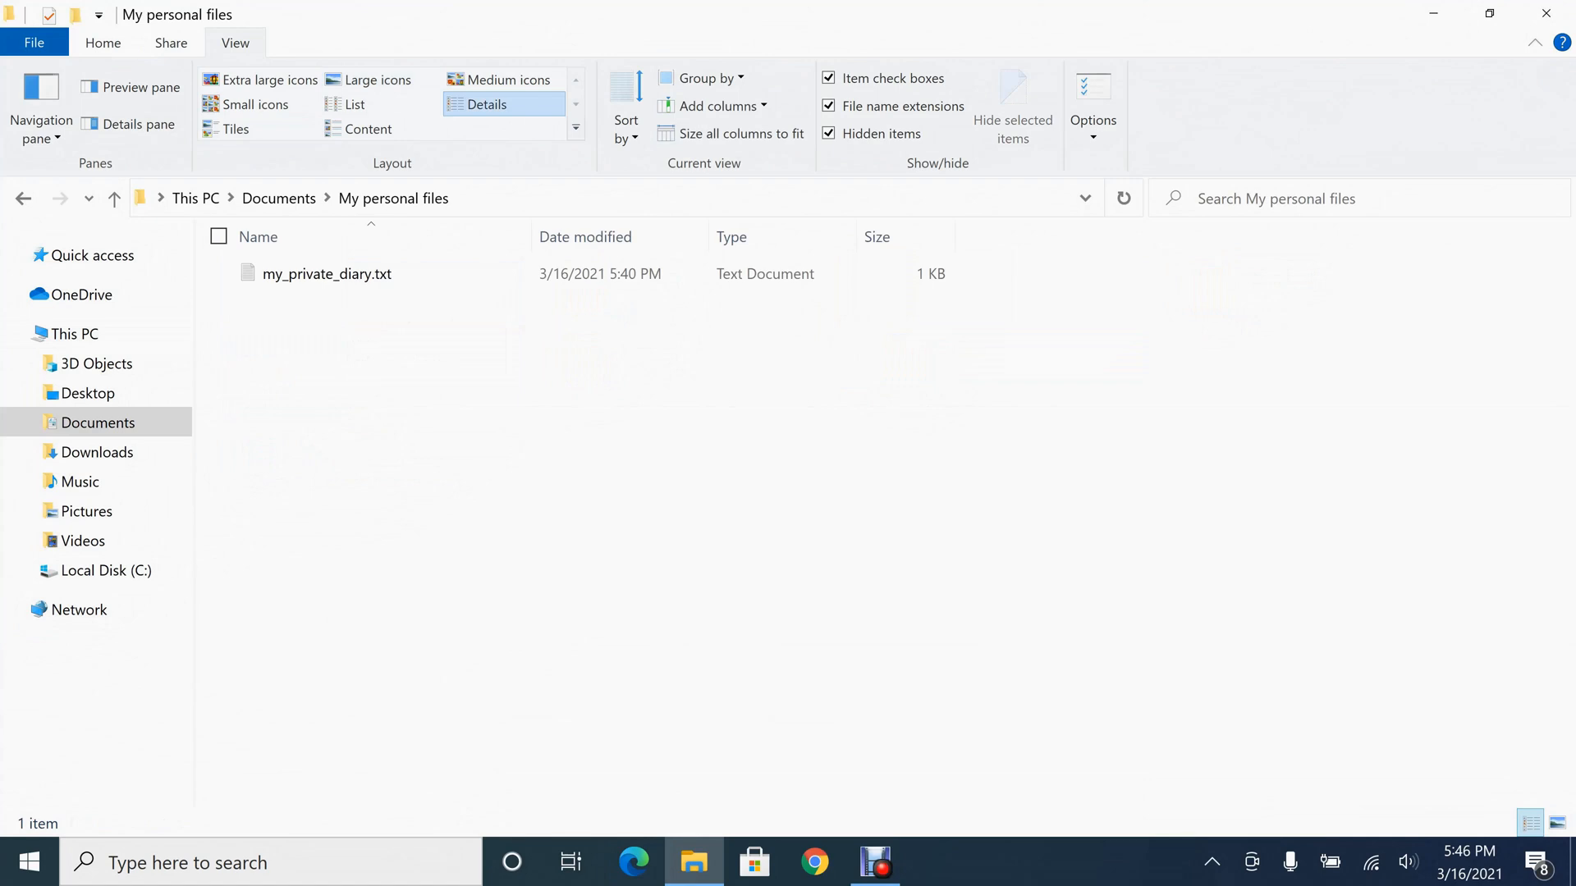
{"action": "double_click", "coordinate": [327, 274]}
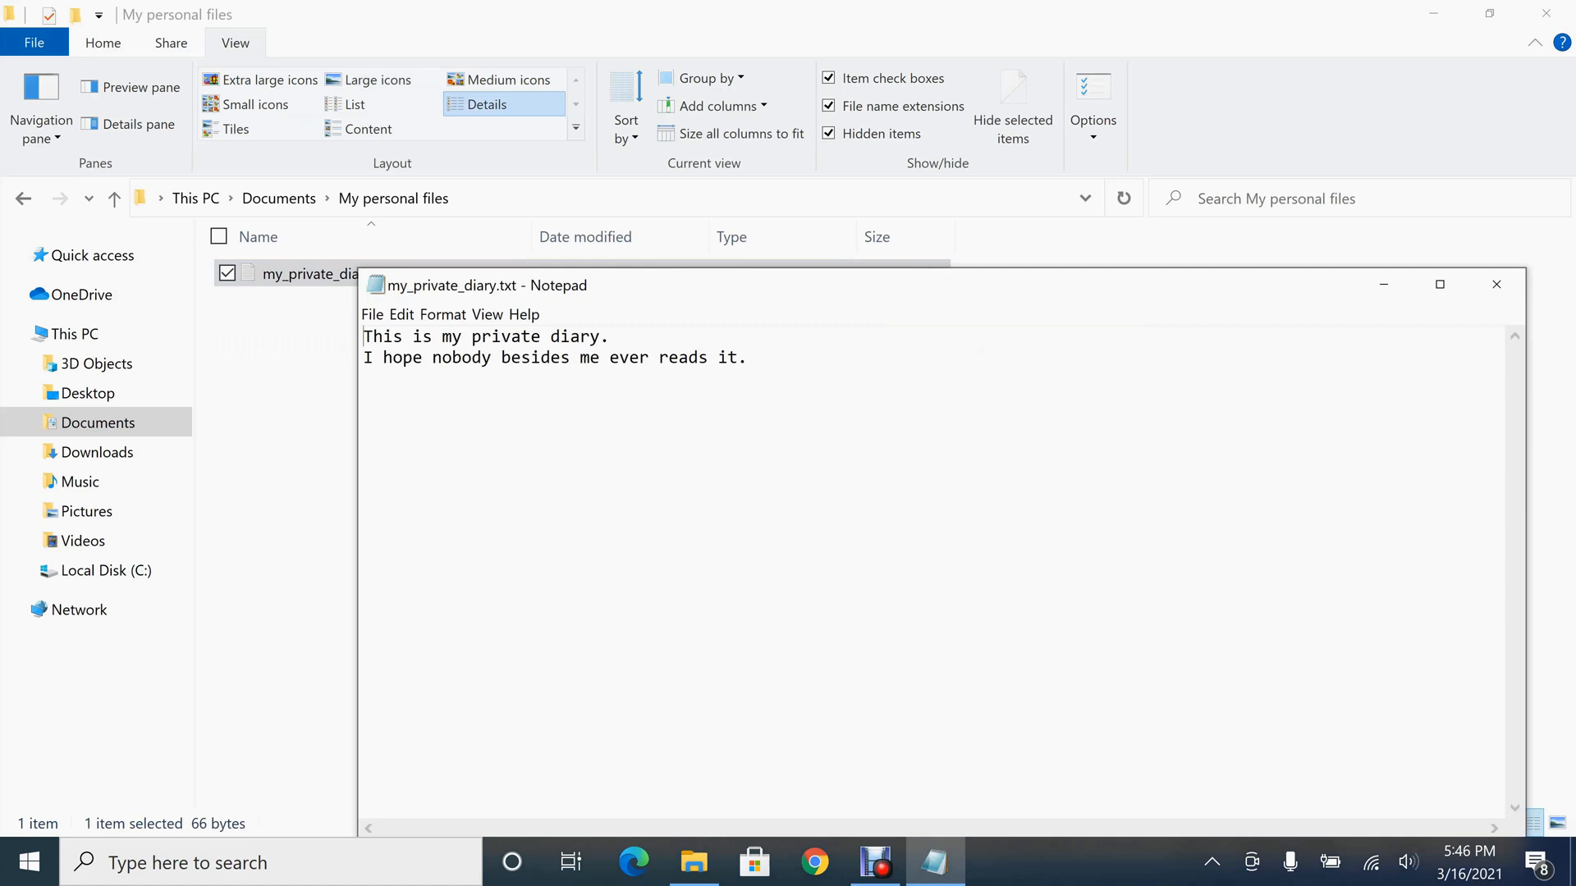
{"action": "left_click", "coordinate": [1497, 284]}
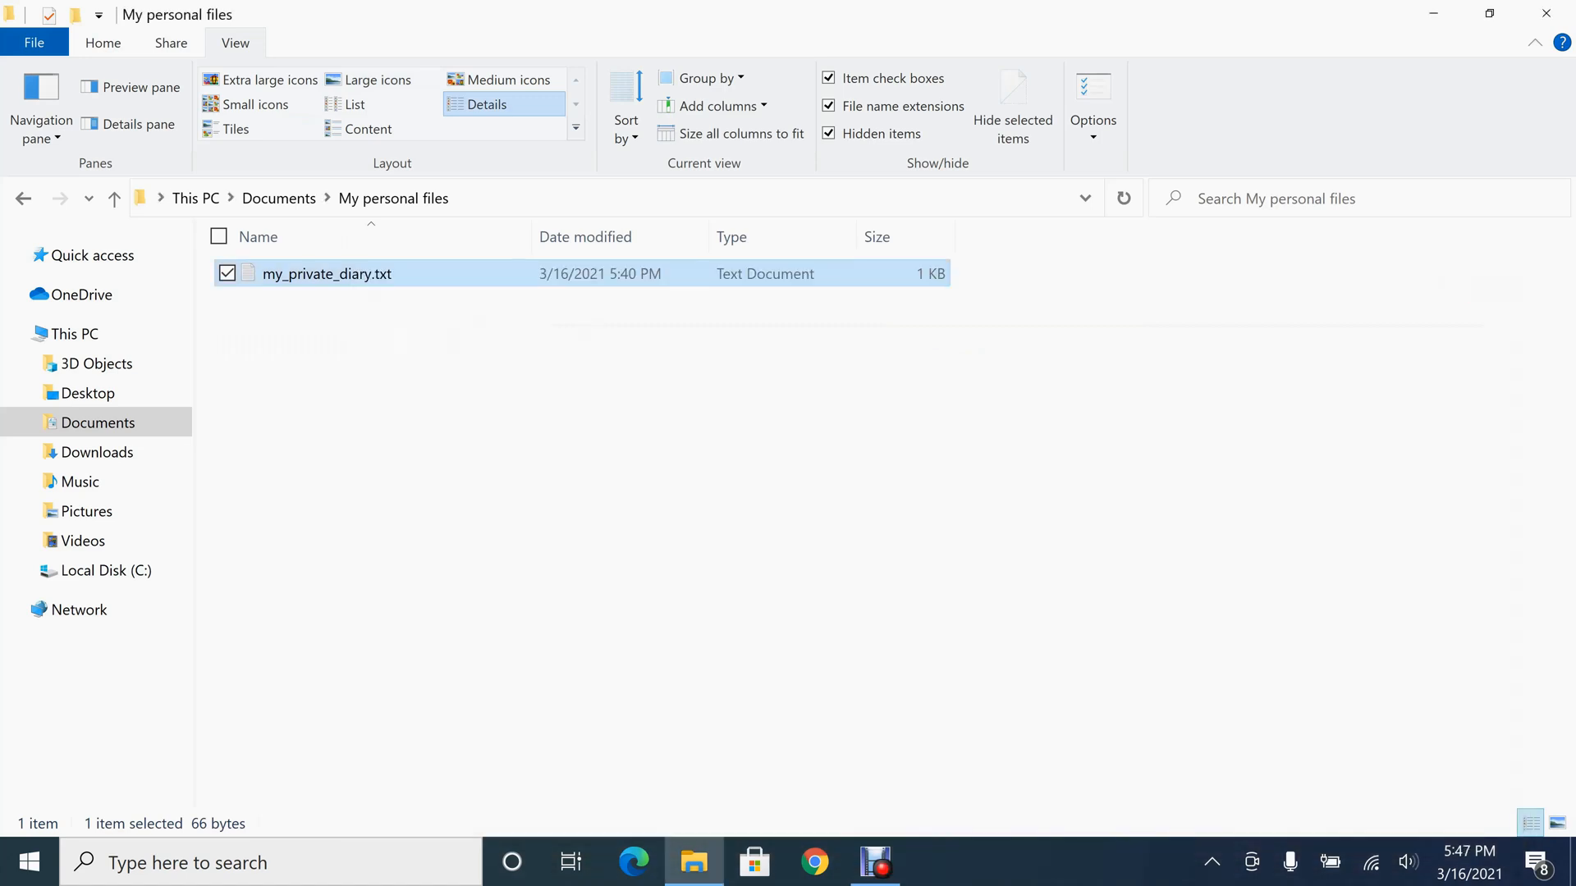
Enable "Encrypt contents to secure data" in the advanced attributes of my_private_diary.txt
{"action": "left_click", "coordinate": [1149, 427]}
{"action": "right_click", "coordinate": [373, 274]}
{"action": "left_click", "coordinate": [145, 821]}
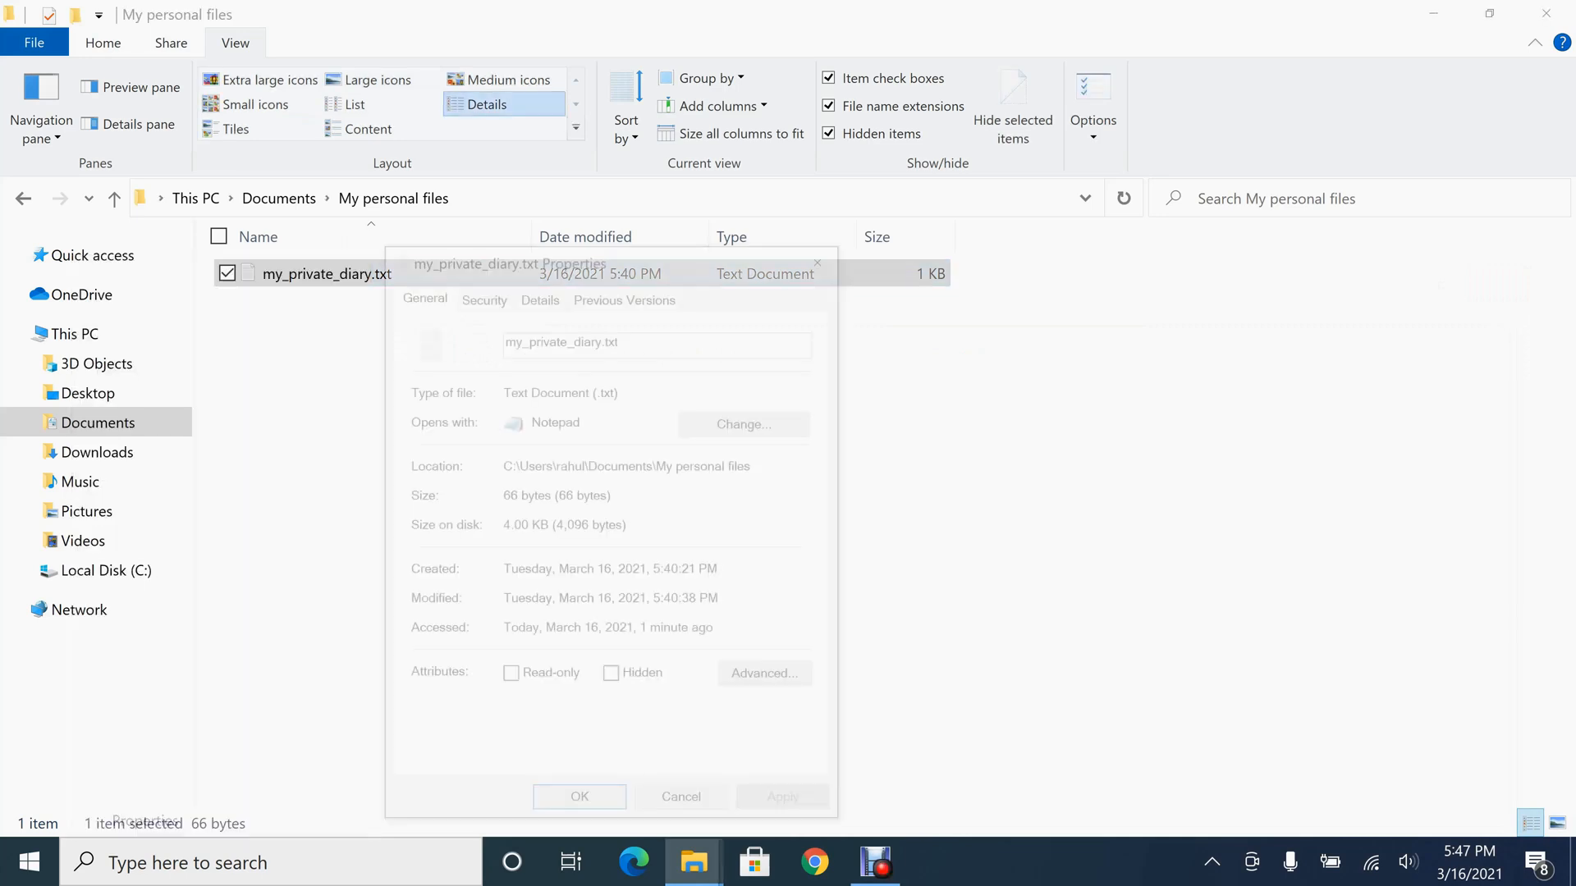
{"action": "left_click", "coordinate": [770, 677]}
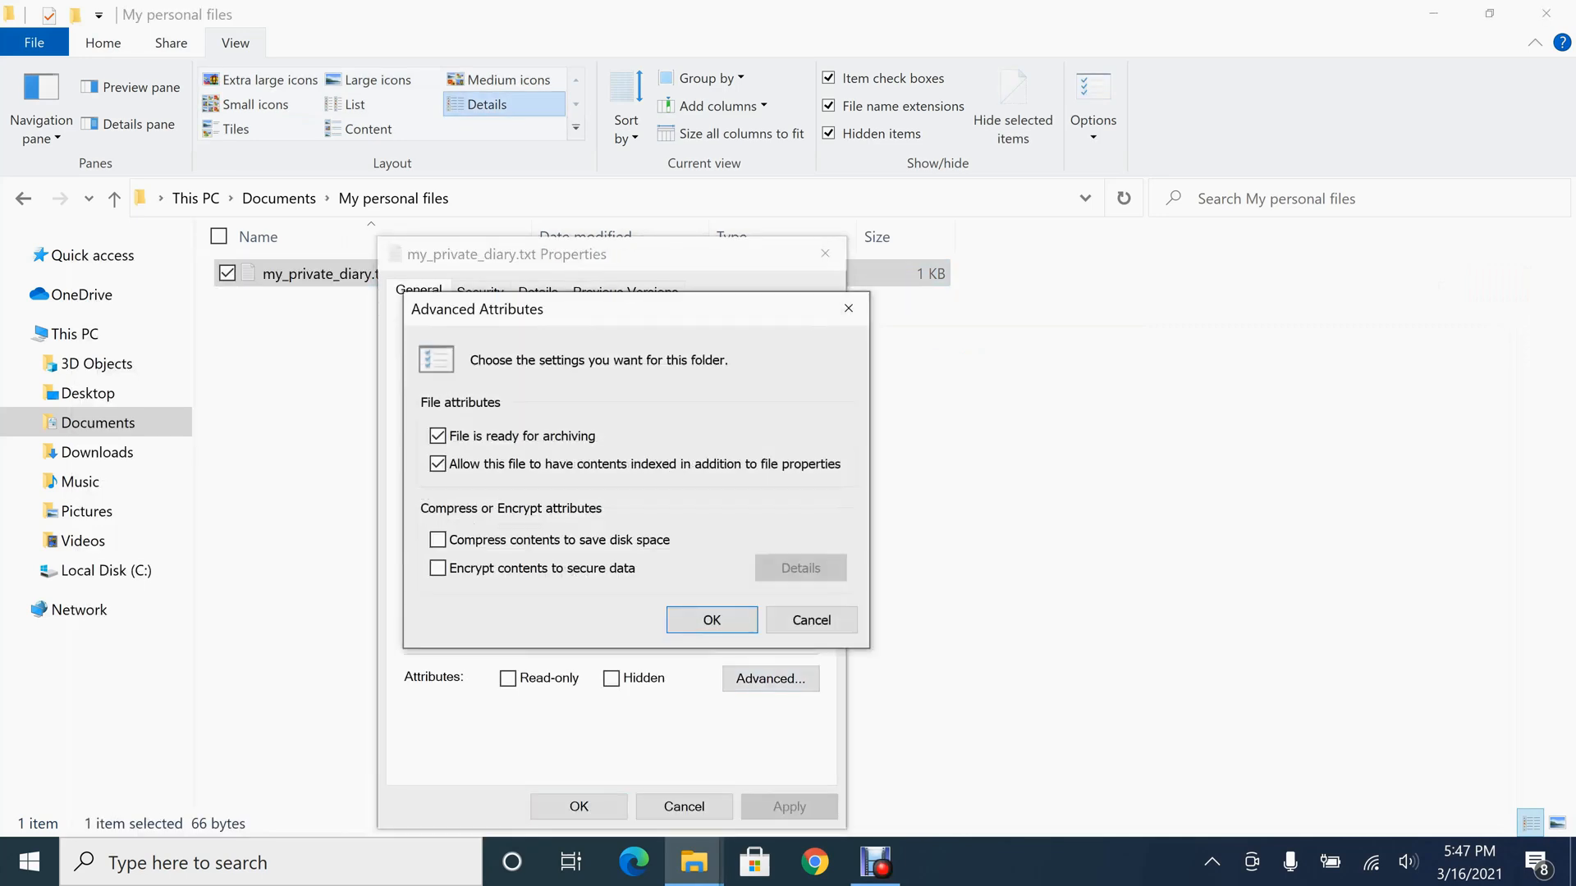
{"action": "left_click", "coordinate": [438, 568]}
{"action": "left_click", "coordinate": [711, 619]}
Apply the encryption to my_private_diary.txt with the "Encrypt the file only" option and close its properties
{"action": "left_click", "coordinate": [789, 807]}
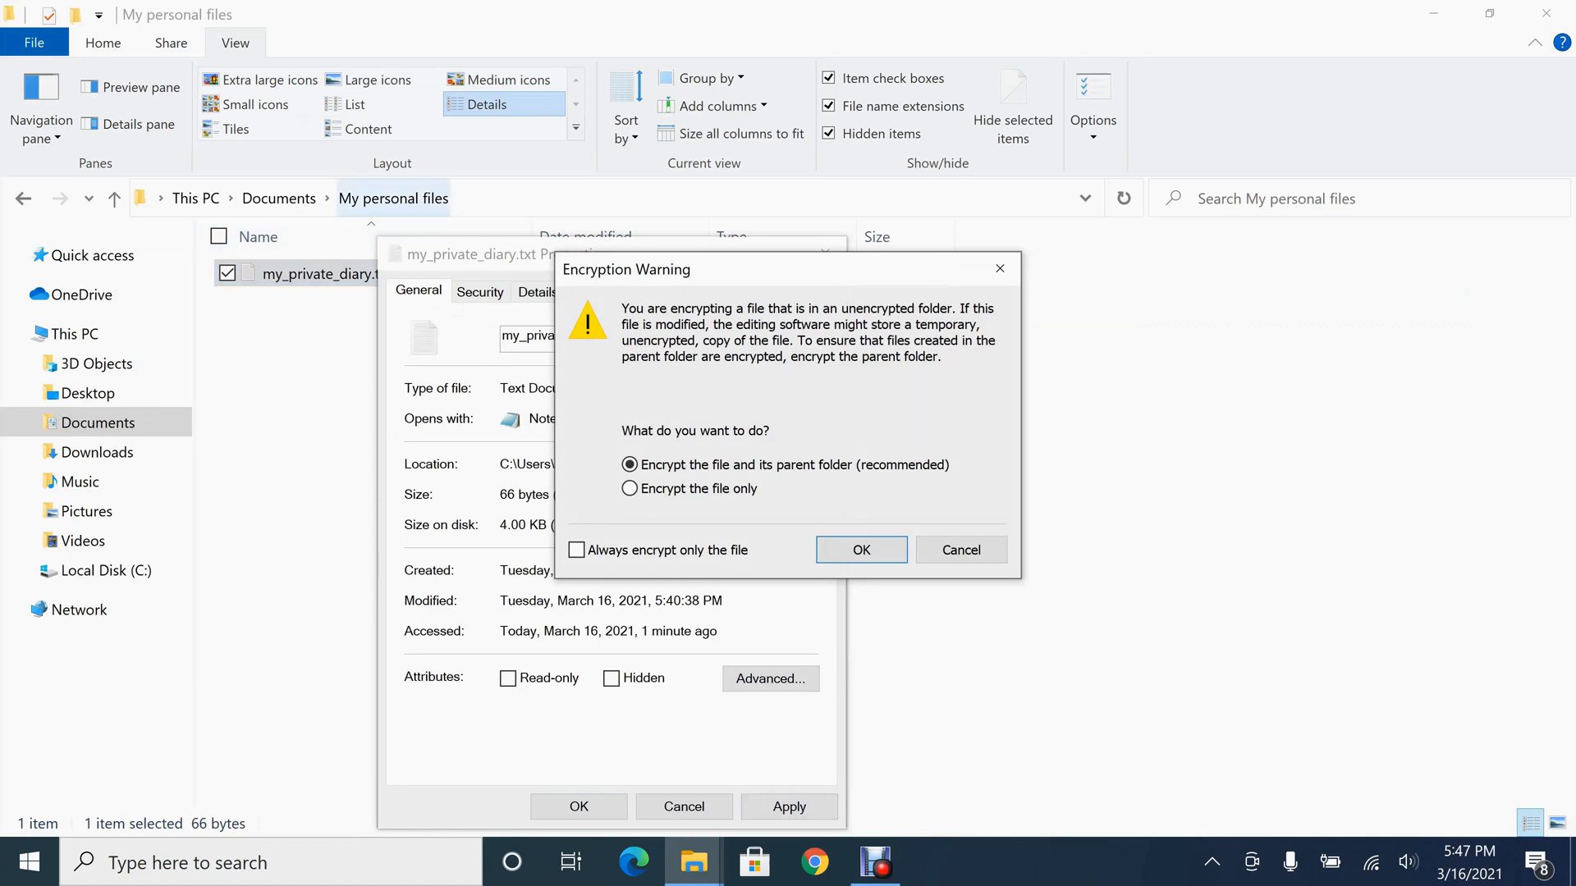
{"action": "left_click", "coordinate": [630, 488]}
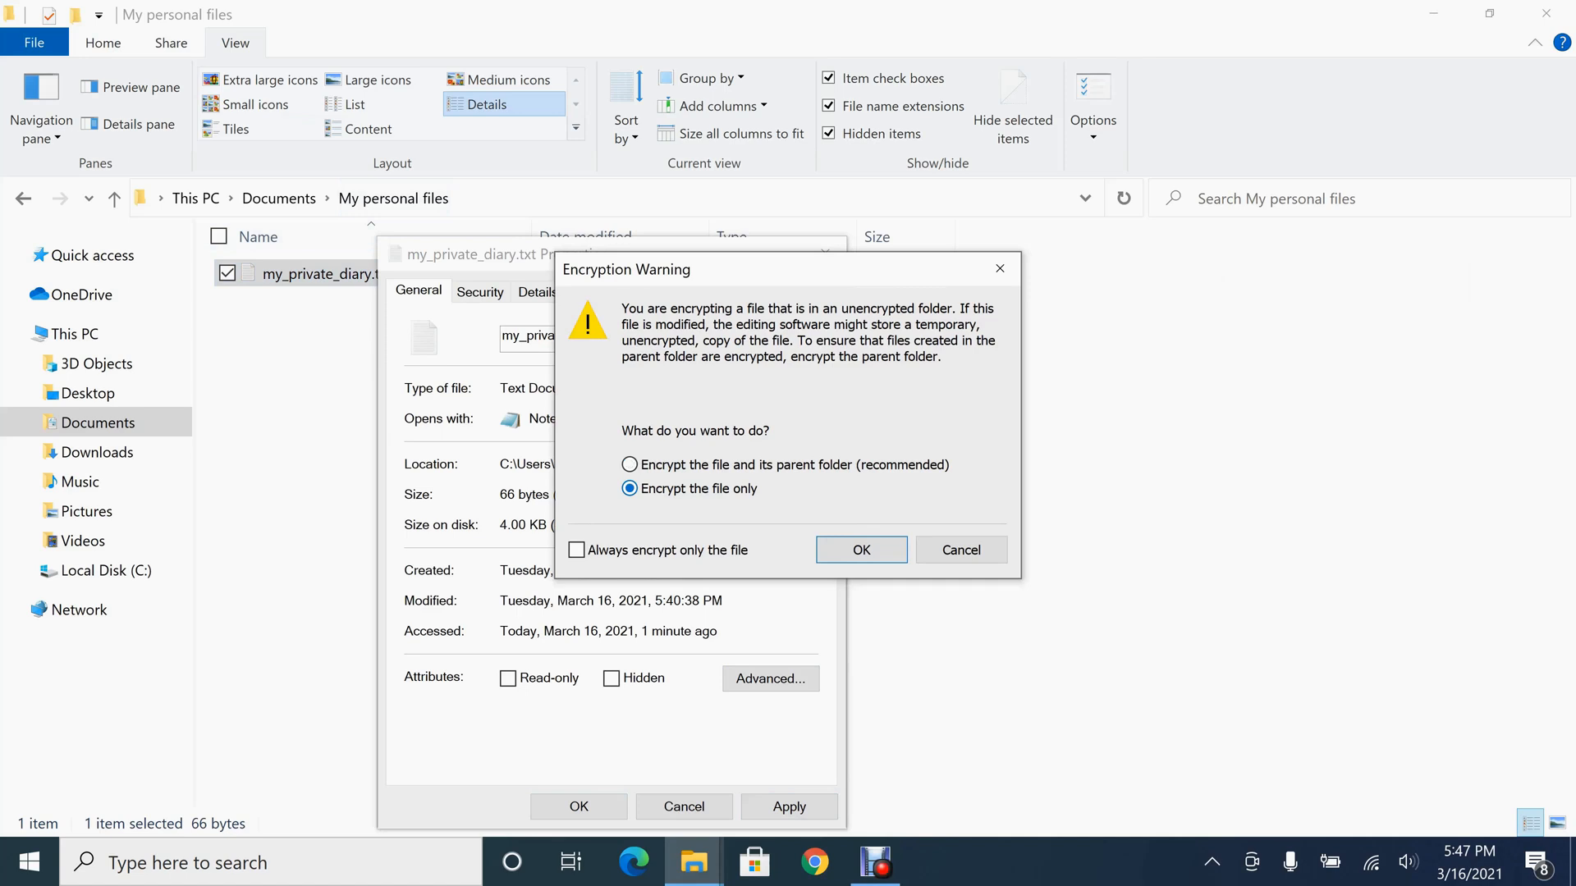
{"action": "left_click", "coordinate": [861, 549]}
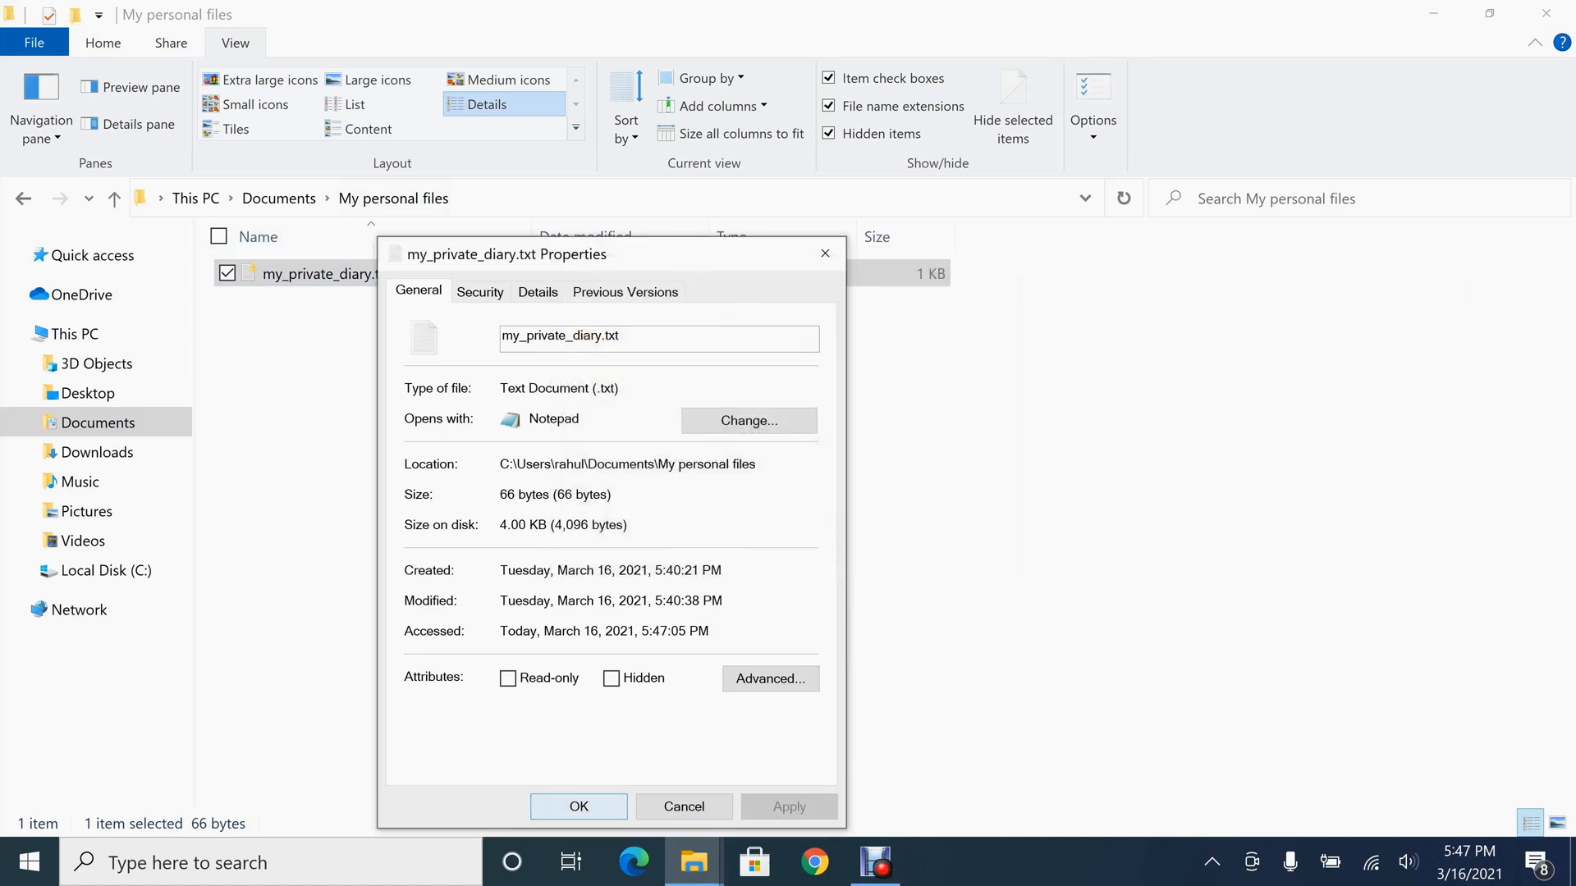
{"action": "key", "text": "Return"}
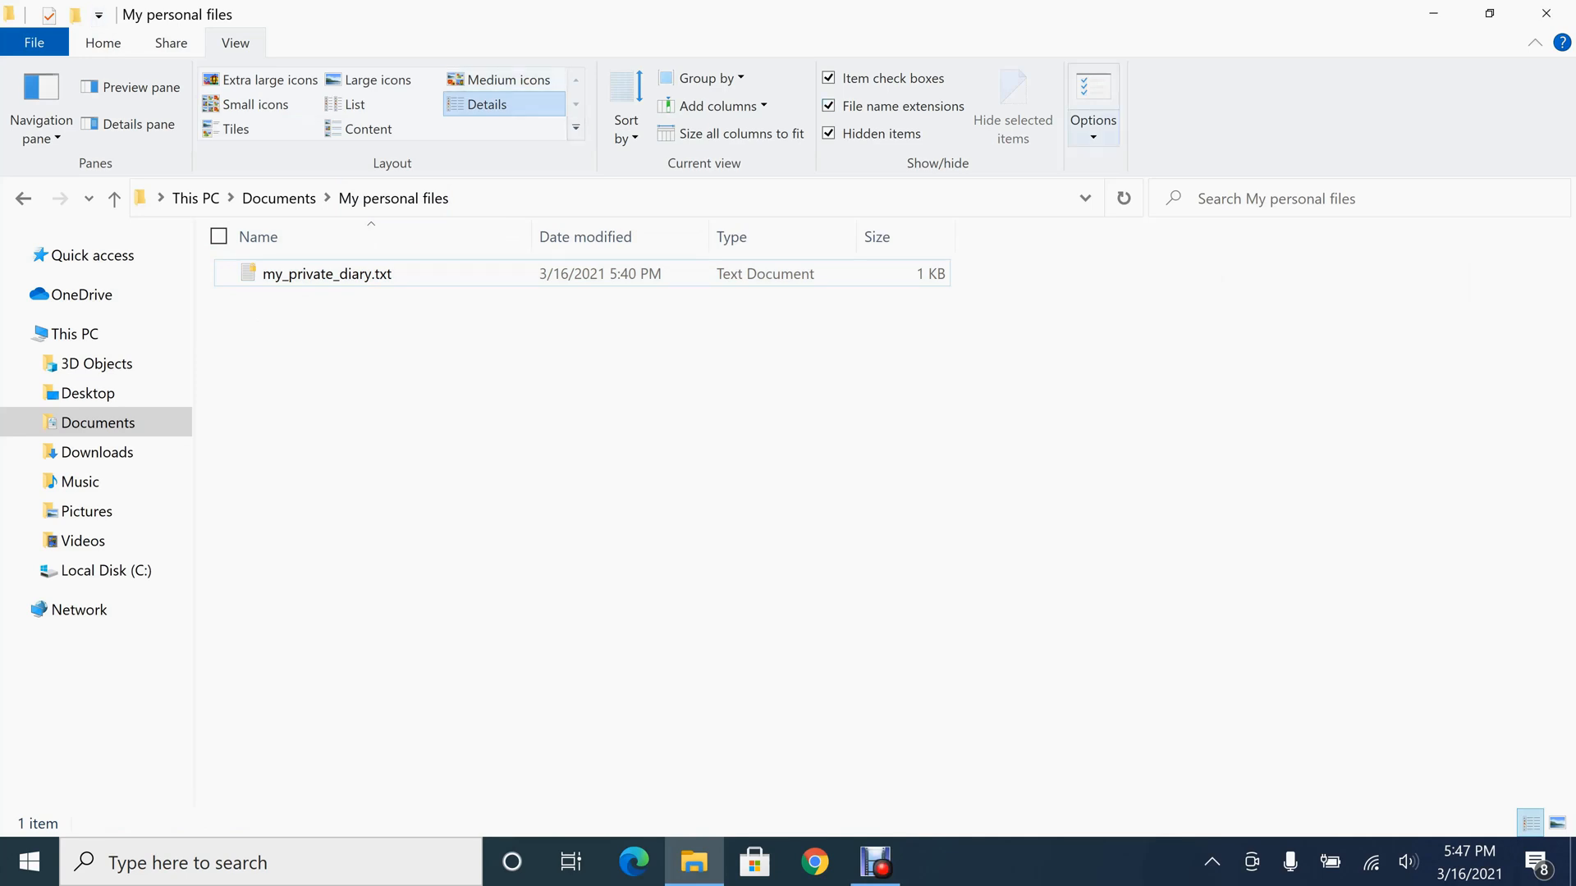
Turn on "Show encrypted or compressed NTFS files in color" in the folder options and apply it
{"action": "left_click", "coordinate": [1093, 91]}
{"action": "left_click", "coordinate": [894, 267]}
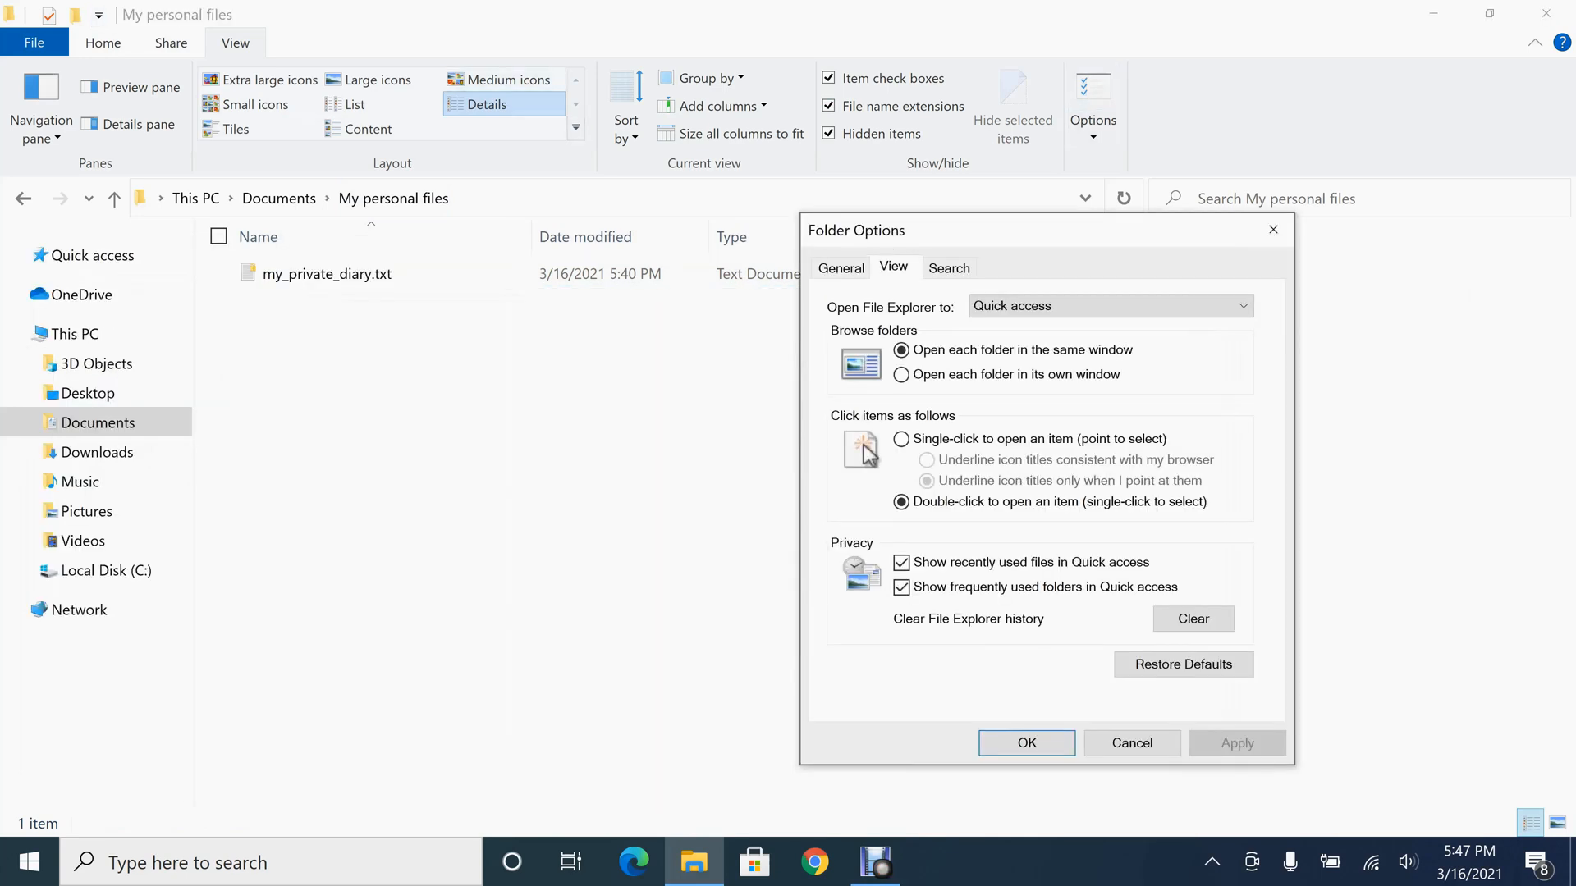
{"action": "scroll", "coordinate": [1039, 546], "scroll_direction": "down", "scroll_amount": 4}
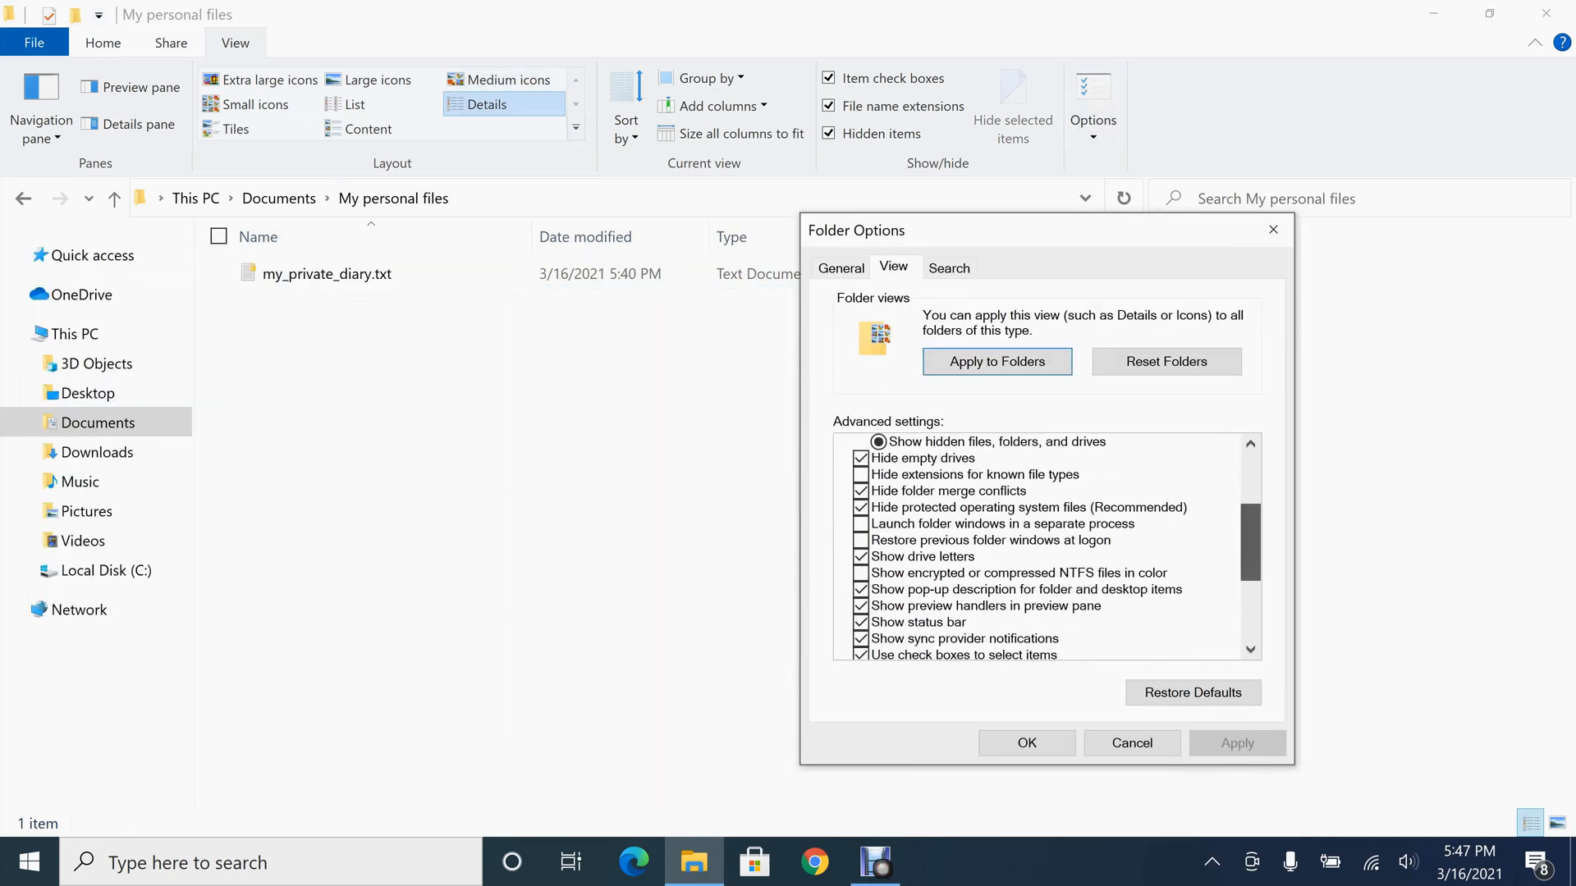
{"action": "left_click_drag", "start_coordinate": [1251, 558], "coordinate": [1251, 565]}
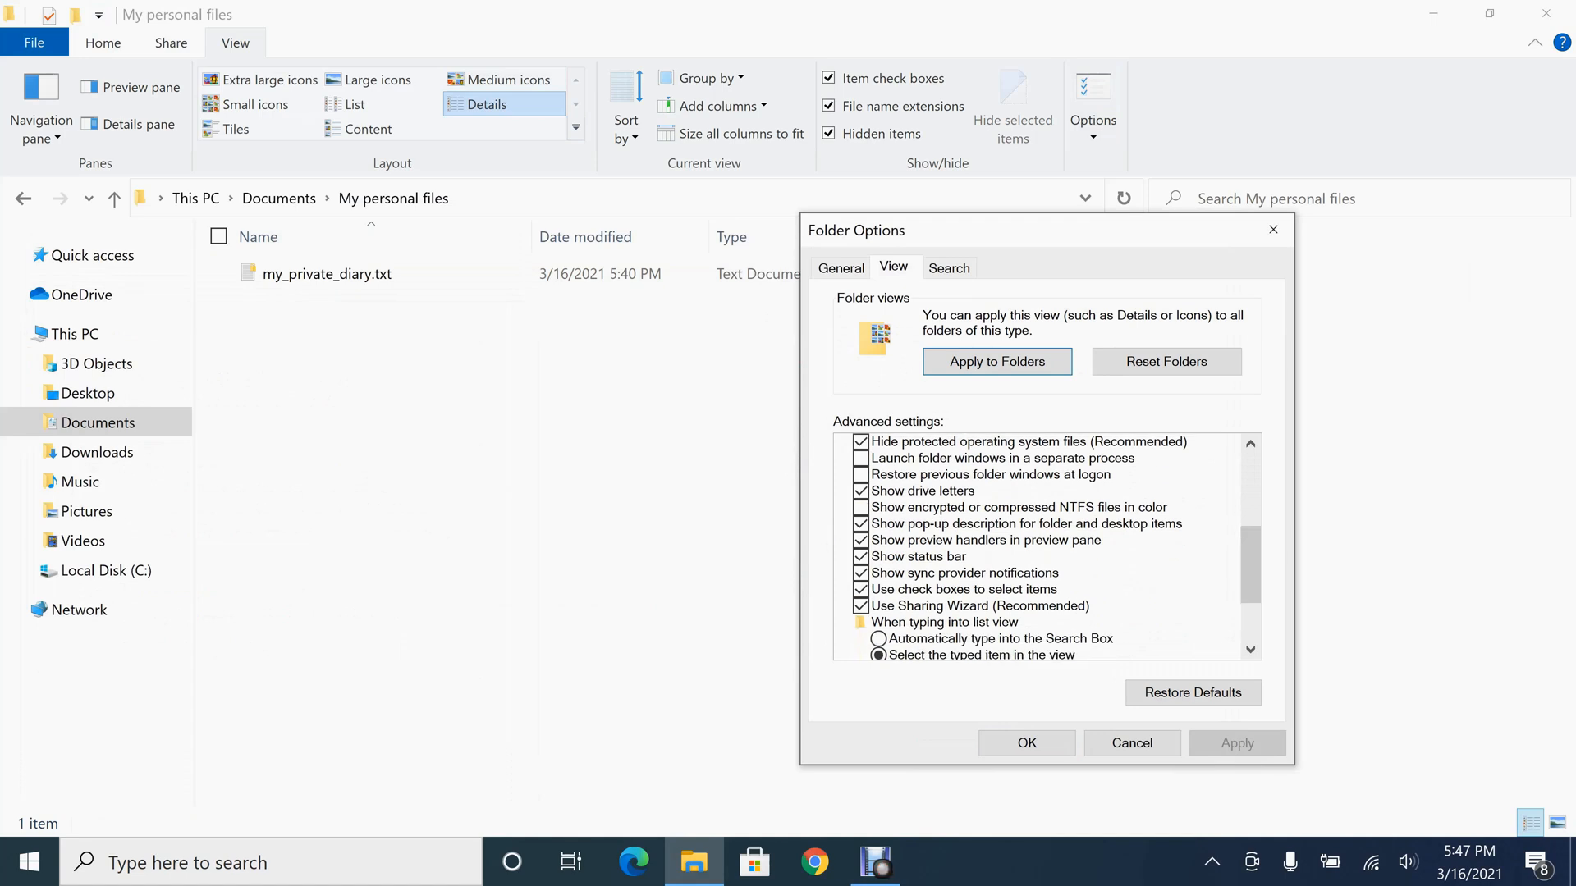
{"action": "left_click", "coordinate": [861, 508]}
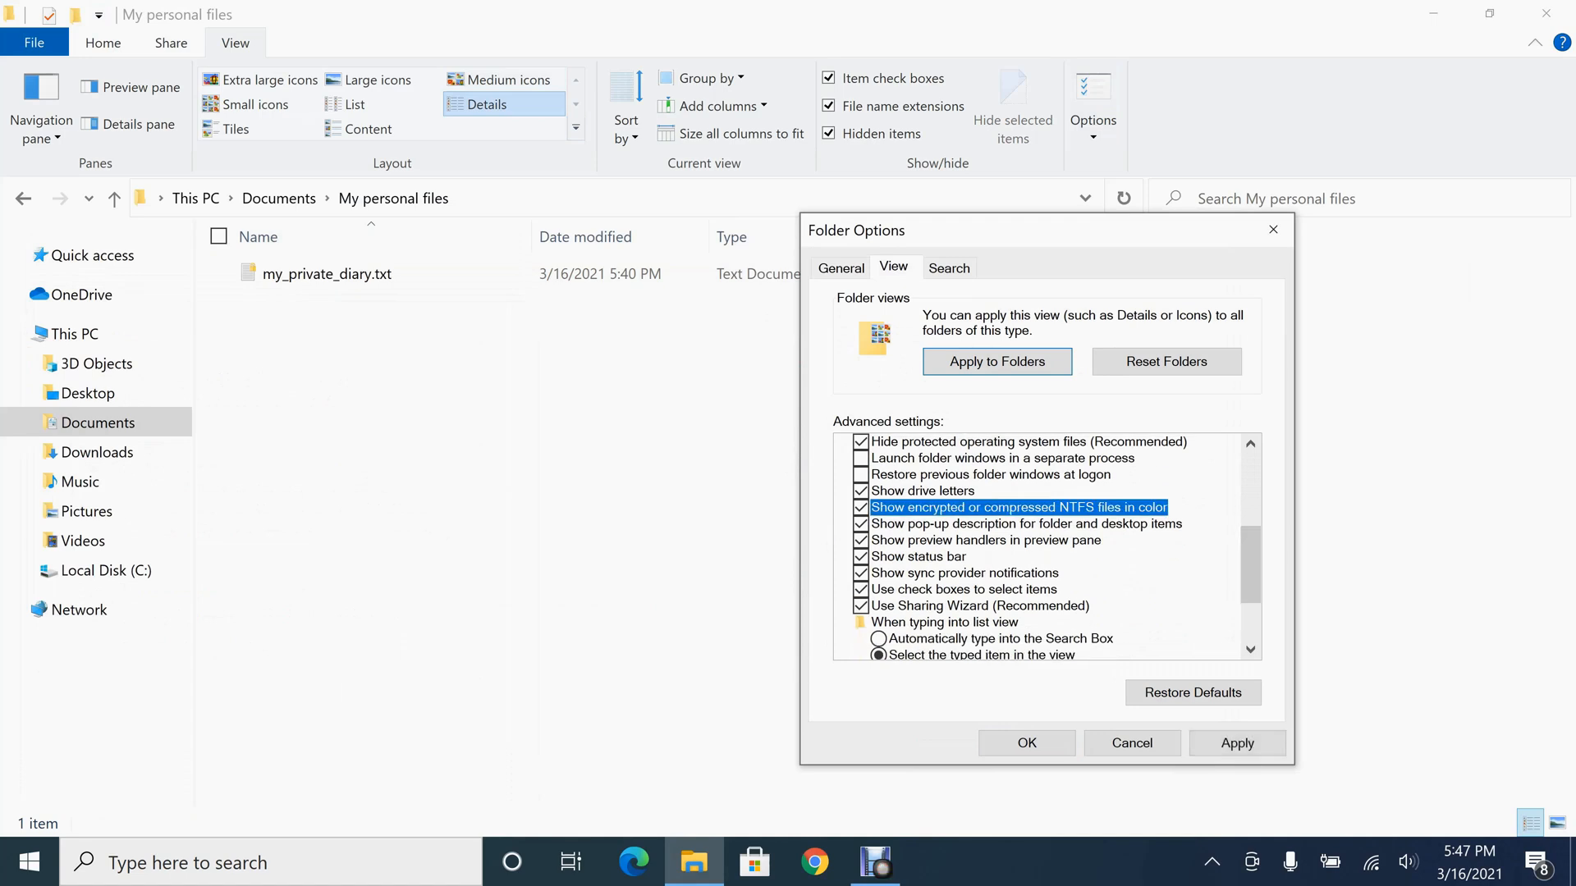
{"action": "left_click", "coordinate": [1238, 744]}
{"action": "left_click", "coordinate": [1027, 743]}
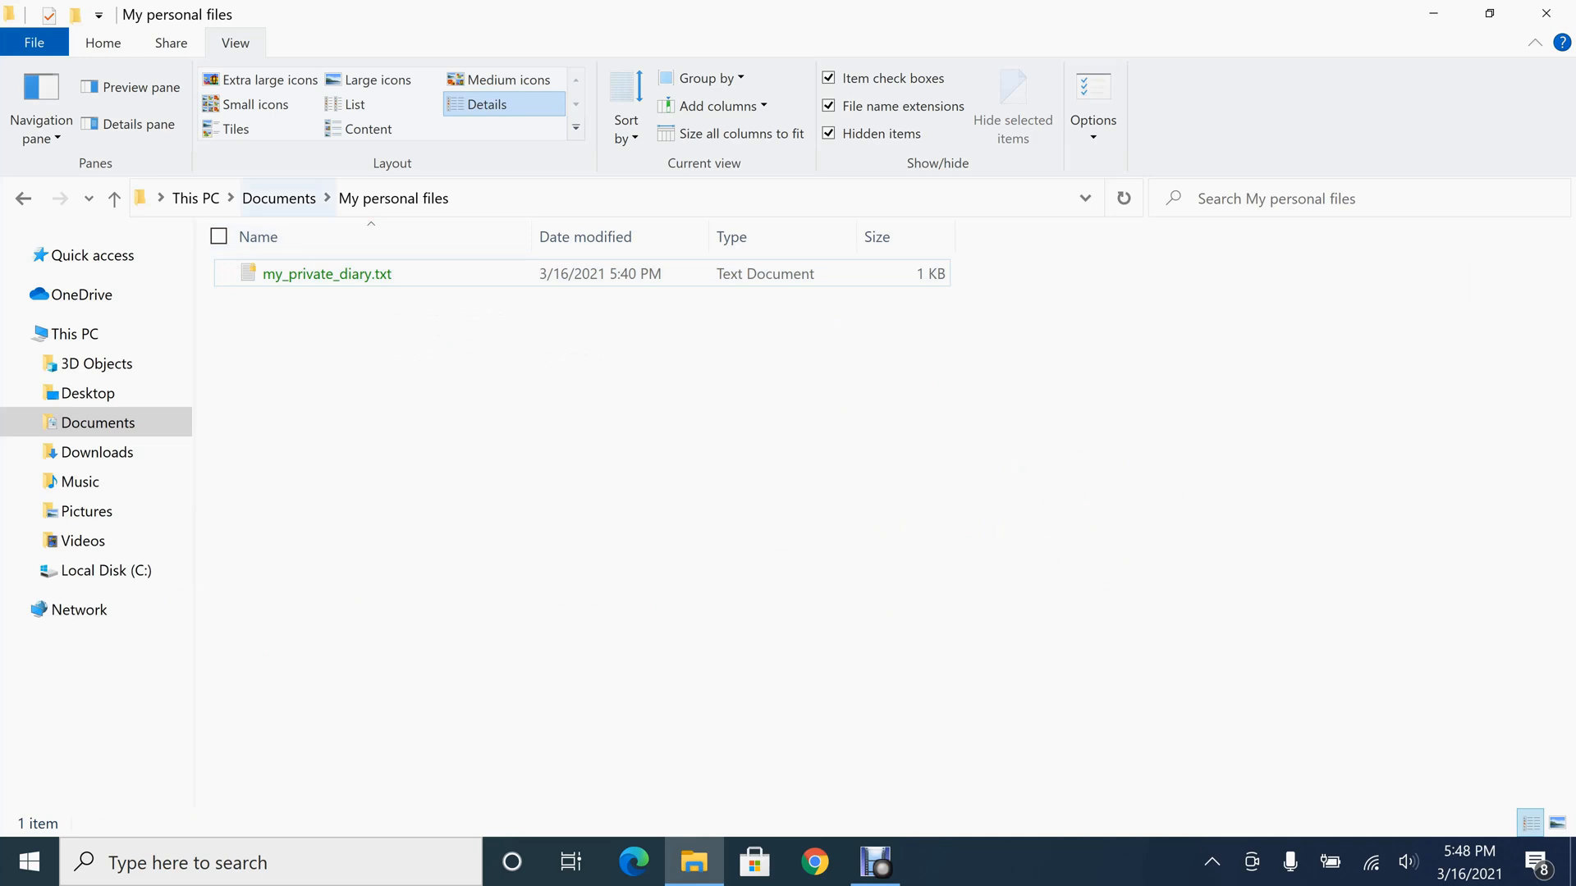
Enable "Encrypt contents to secure data" in the advanced attributes of the My personal files folder in Documents
{"action": "left_click", "coordinate": [279, 197]}
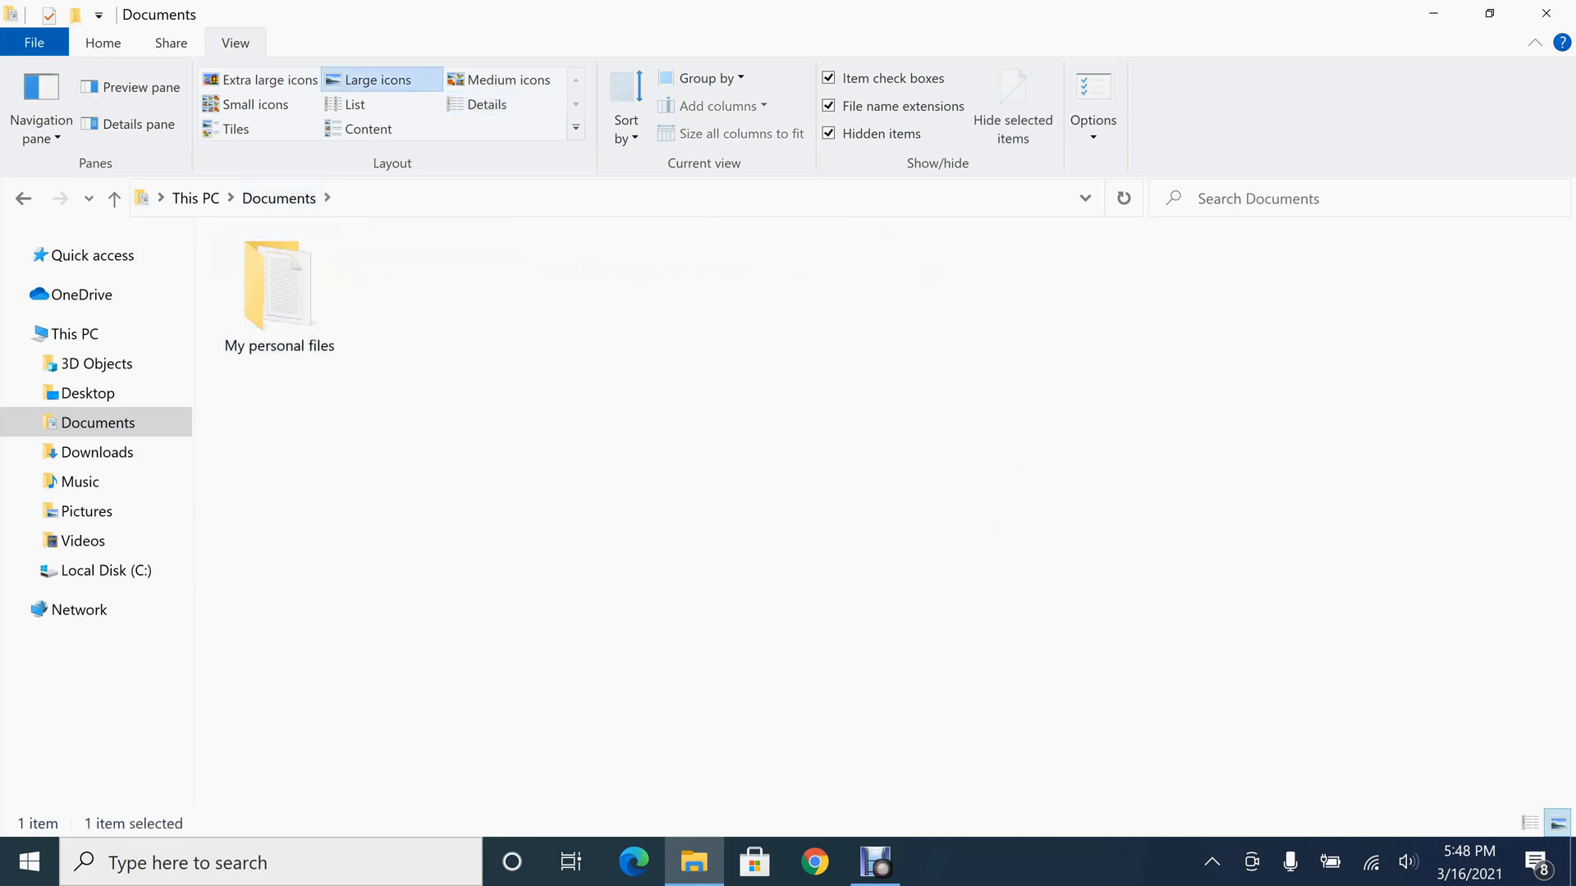
{"action": "right_click", "coordinate": [279, 297]}
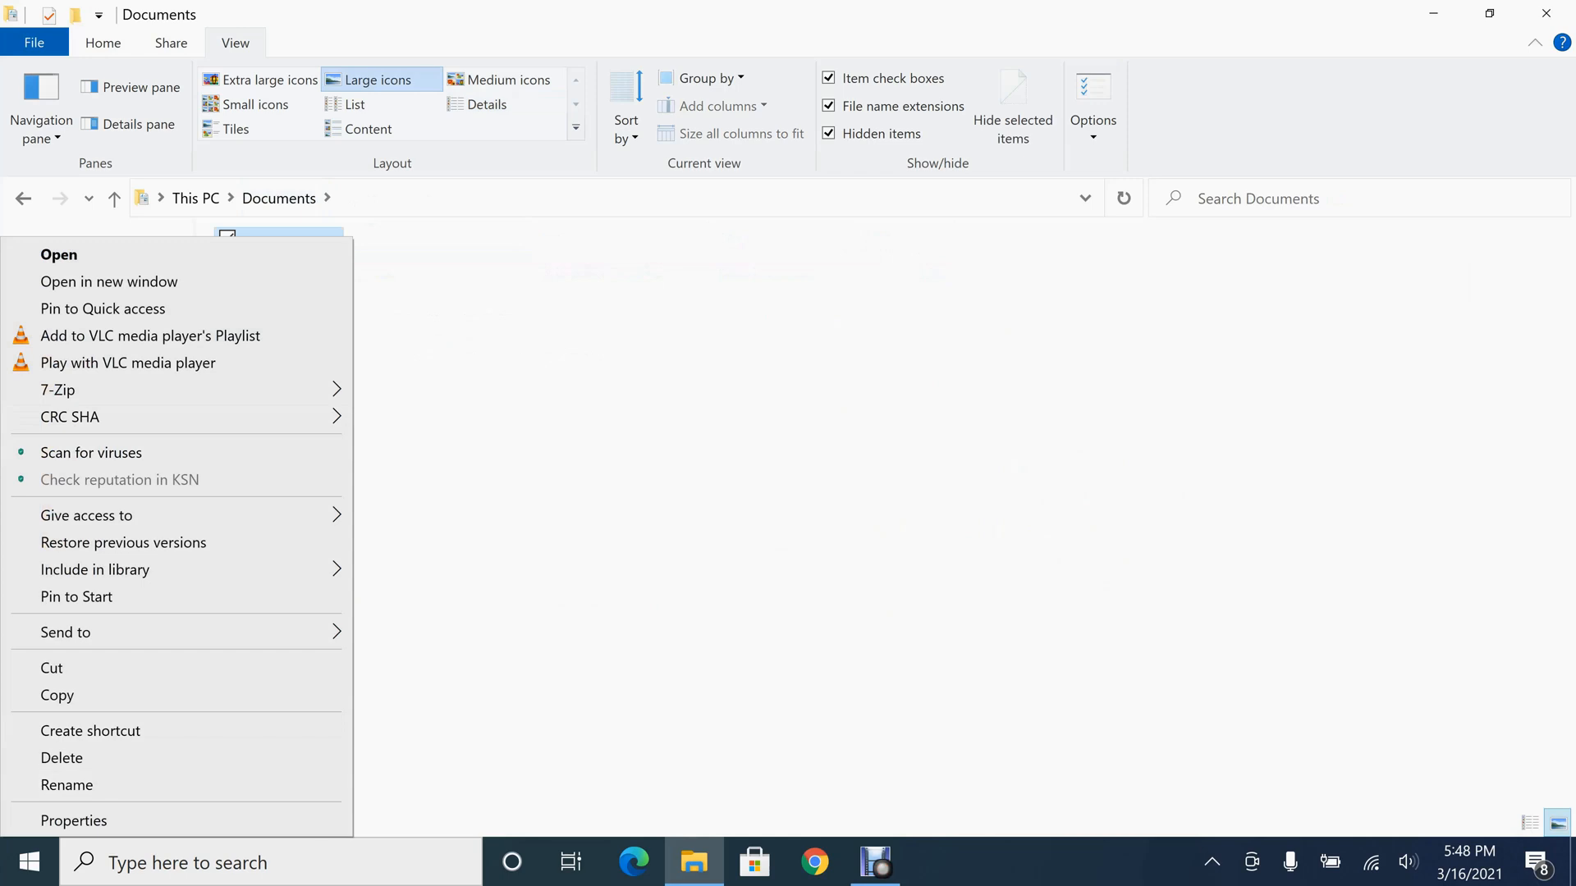
{"action": "left_click", "coordinate": [74, 821]}
{"action": "left_click", "coordinate": [655, 663]}
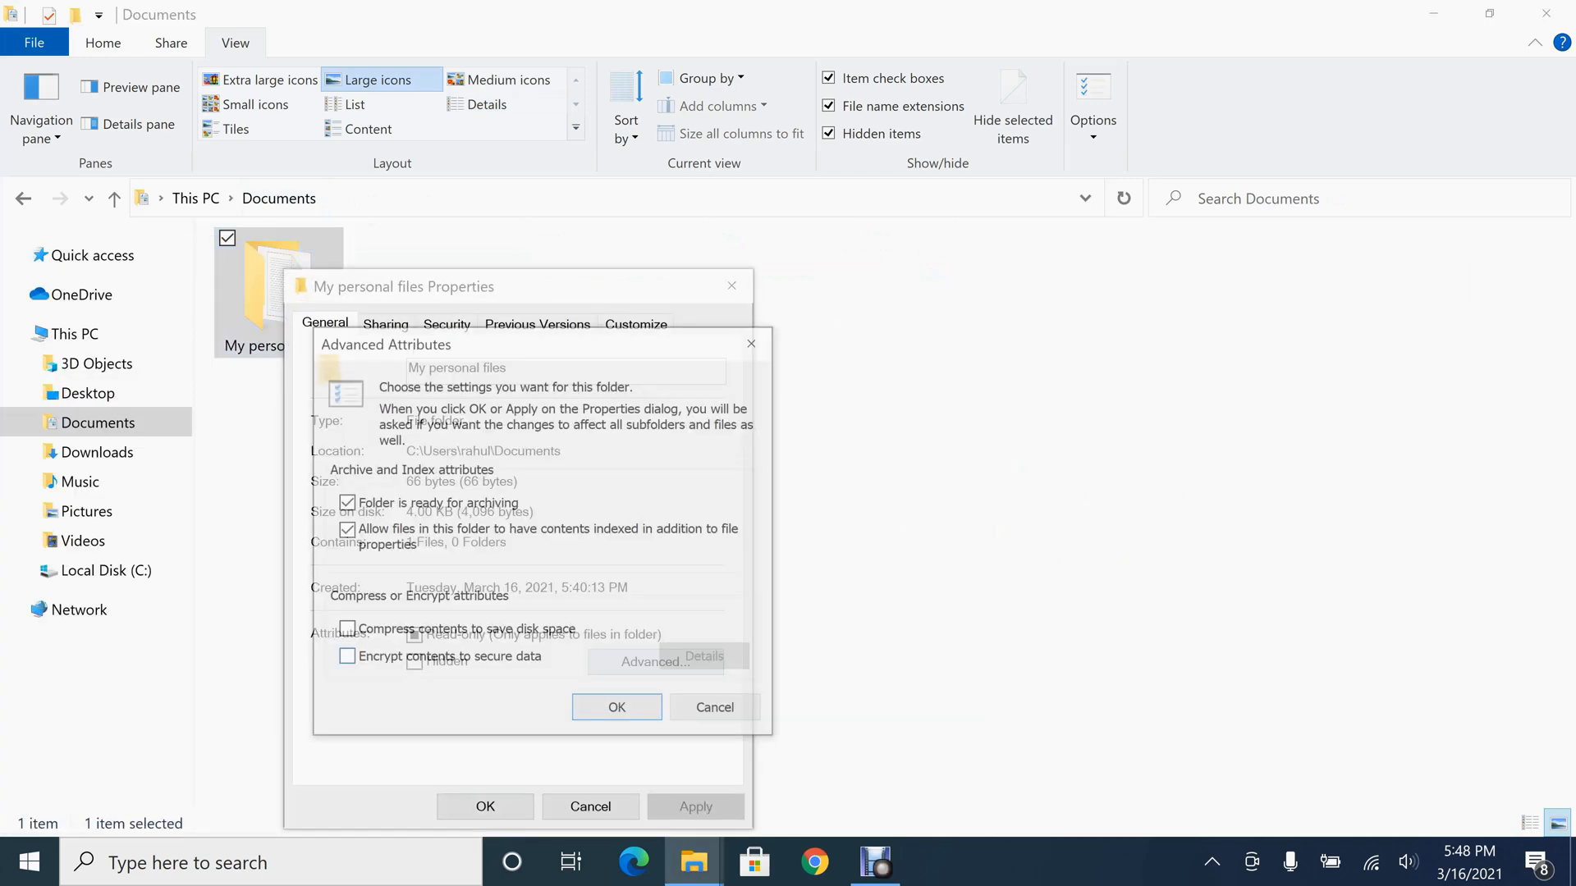
{"action": "left_click", "coordinate": [344, 658]}
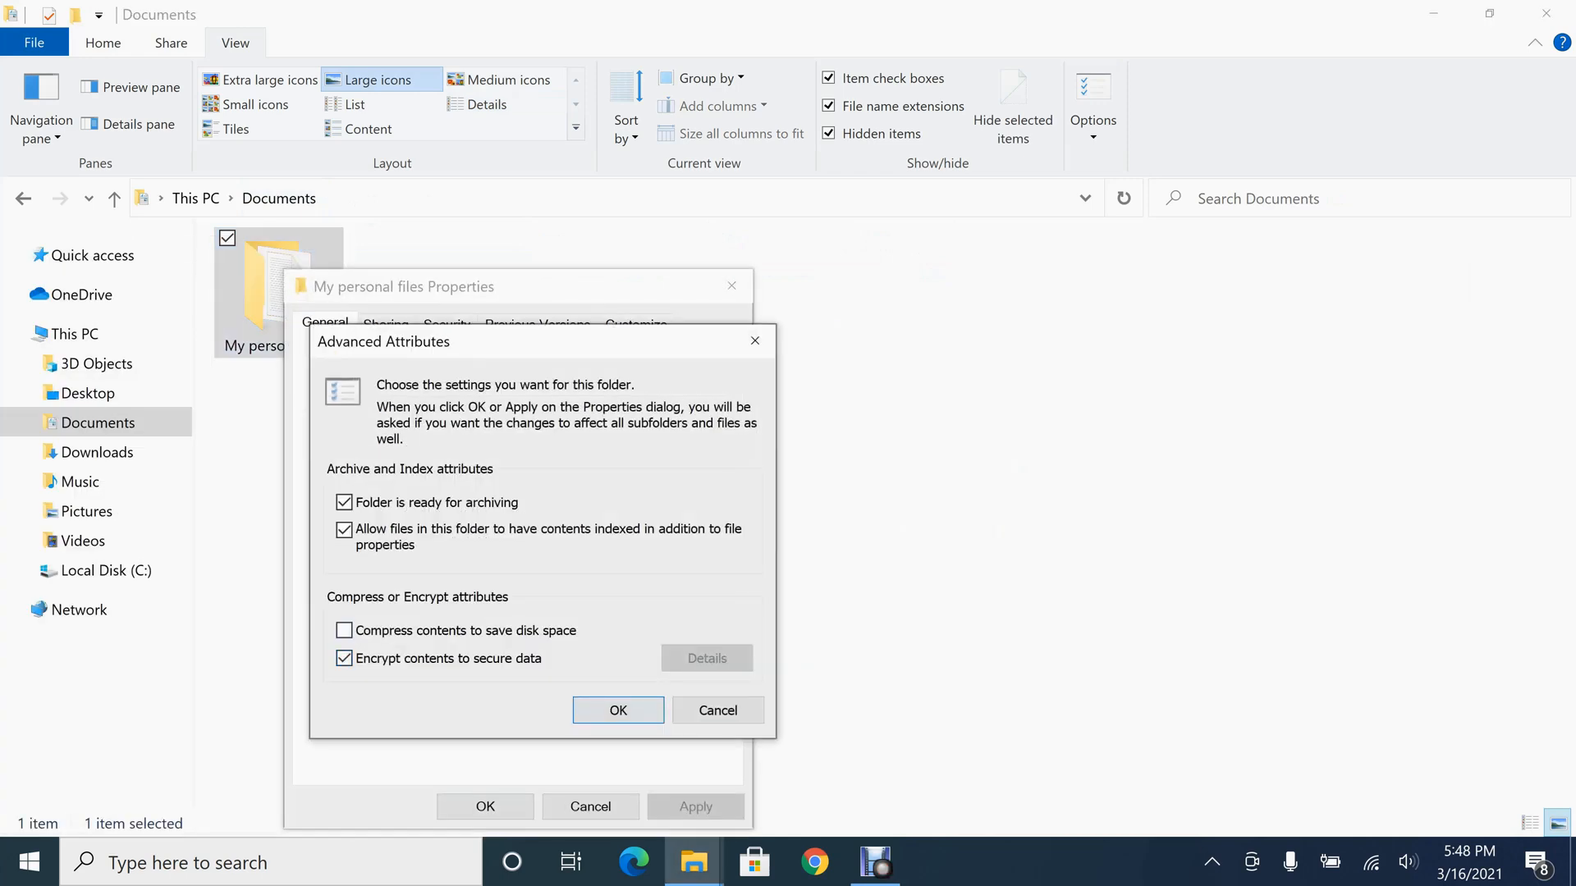
{"action": "left_click", "coordinate": [618, 710]}
Apply the encryption to the My personal files folder, its subfolders and files, and close its properties
{"action": "left_click", "coordinate": [695, 807]}
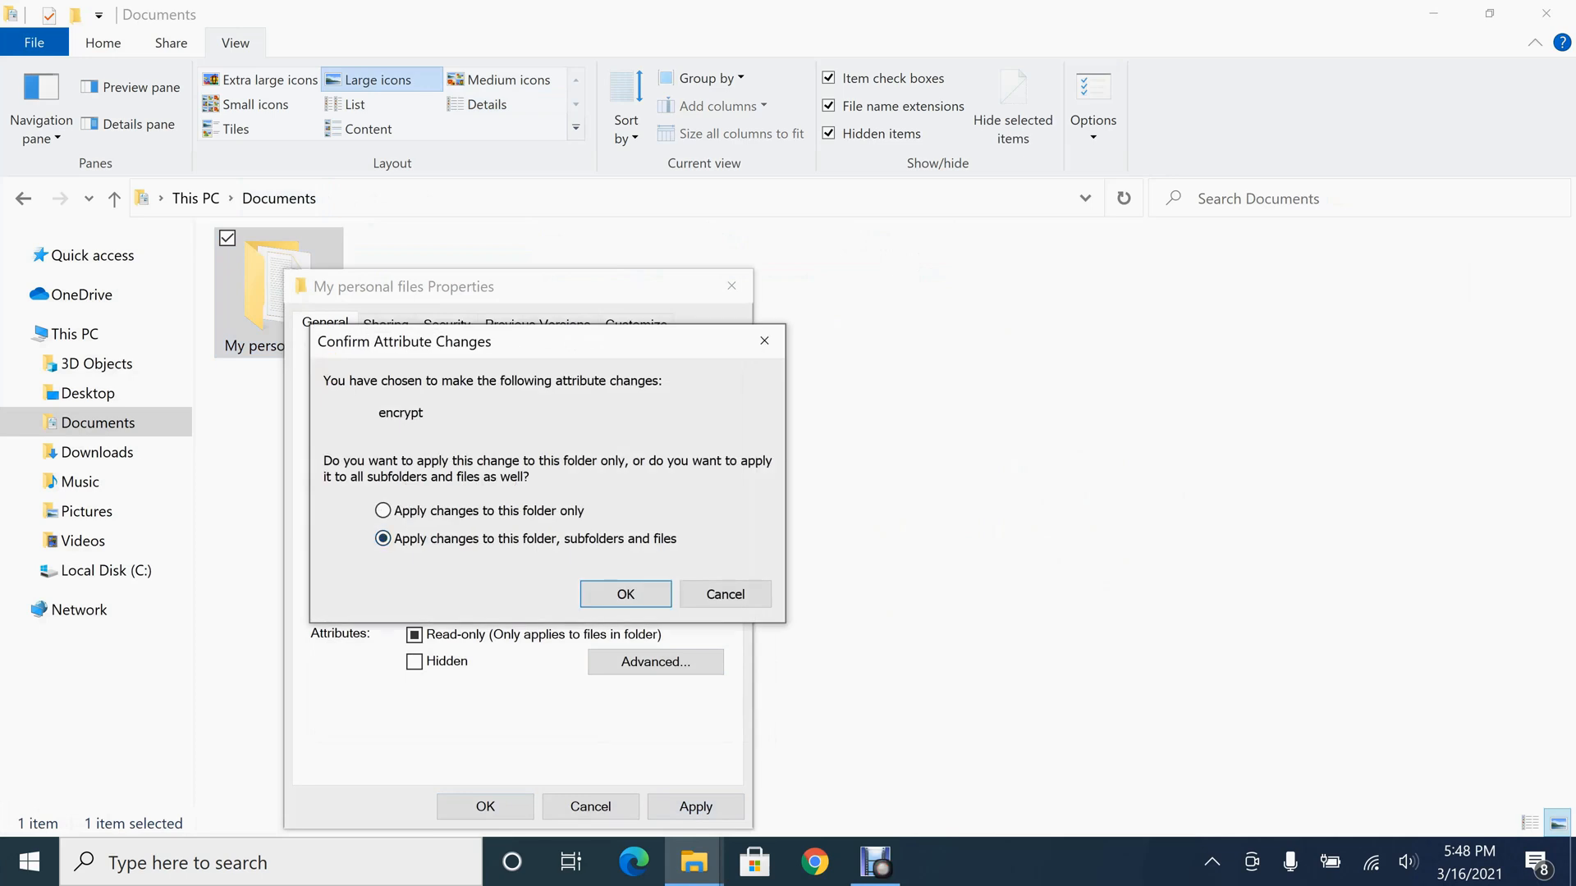
{"action": "left_click", "coordinate": [625, 594]}
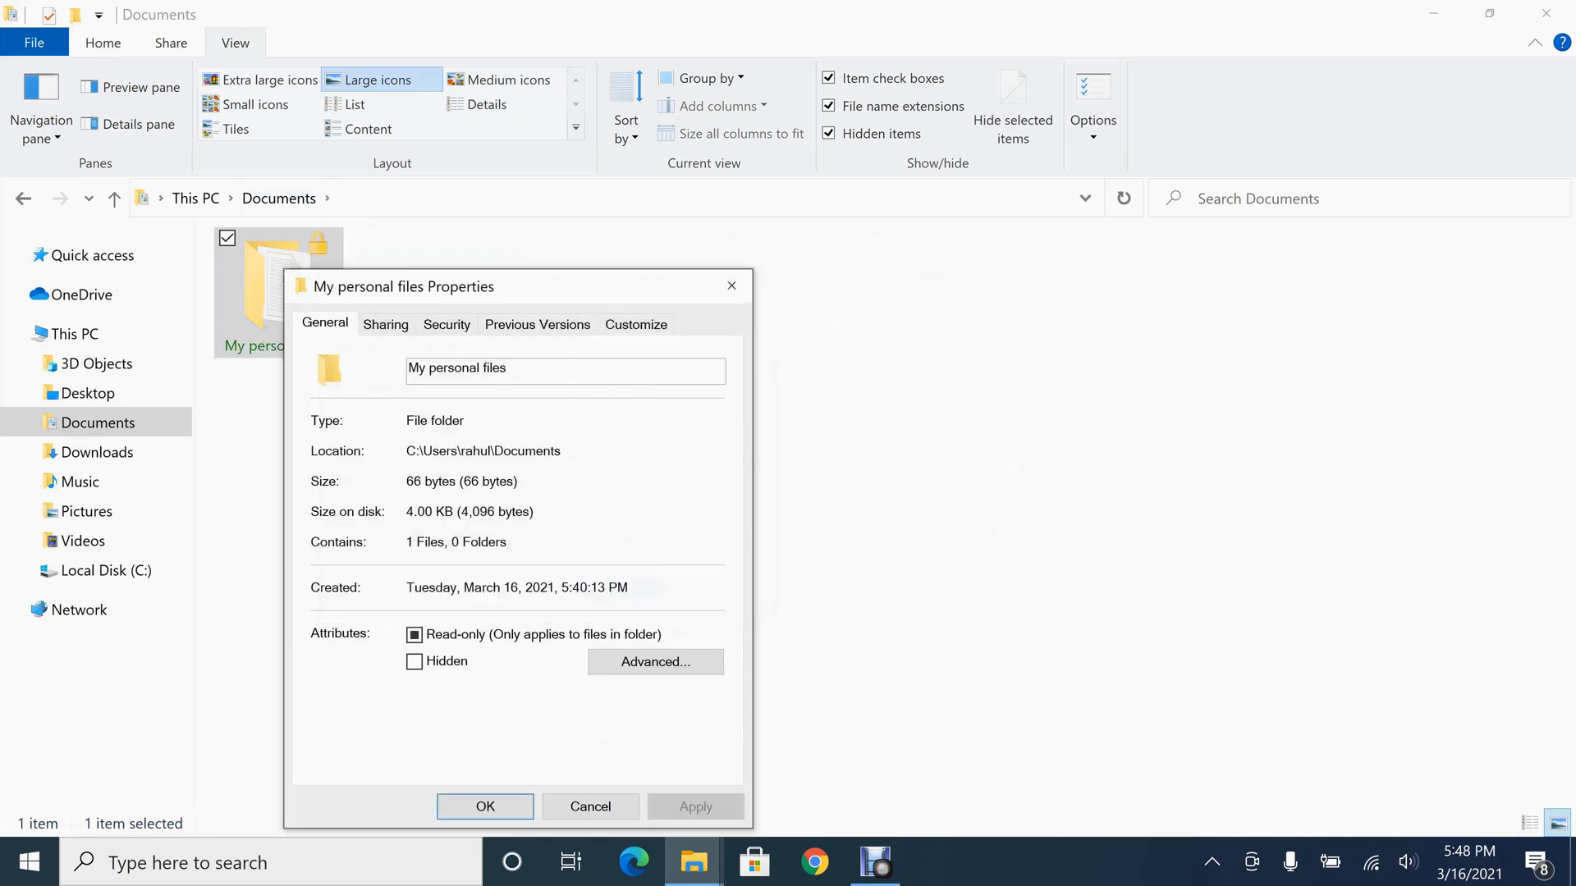
{"action": "left_click", "coordinate": [485, 807]}
{"action": "left_click", "coordinate": [647, 588]}
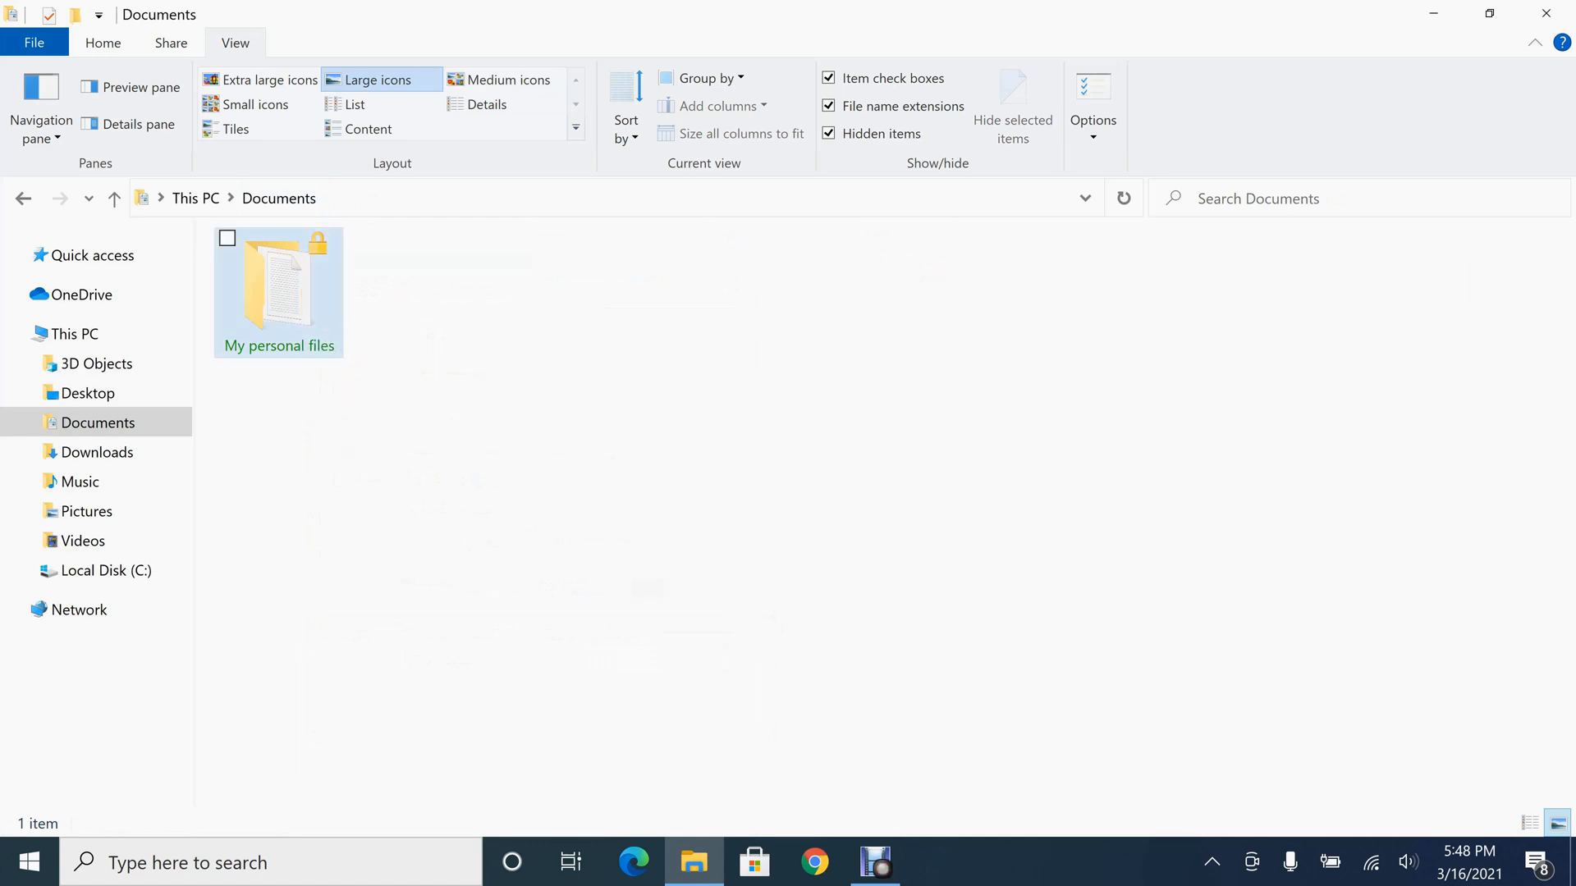
Create a new text document named abc.txt inside the My personal files folder
{"action": "double_click", "coordinate": [291, 279]}
{"action": "right_click", "coordinate": [360, 331]}
{"action": "left_click", "coordinate": [316, 431]}
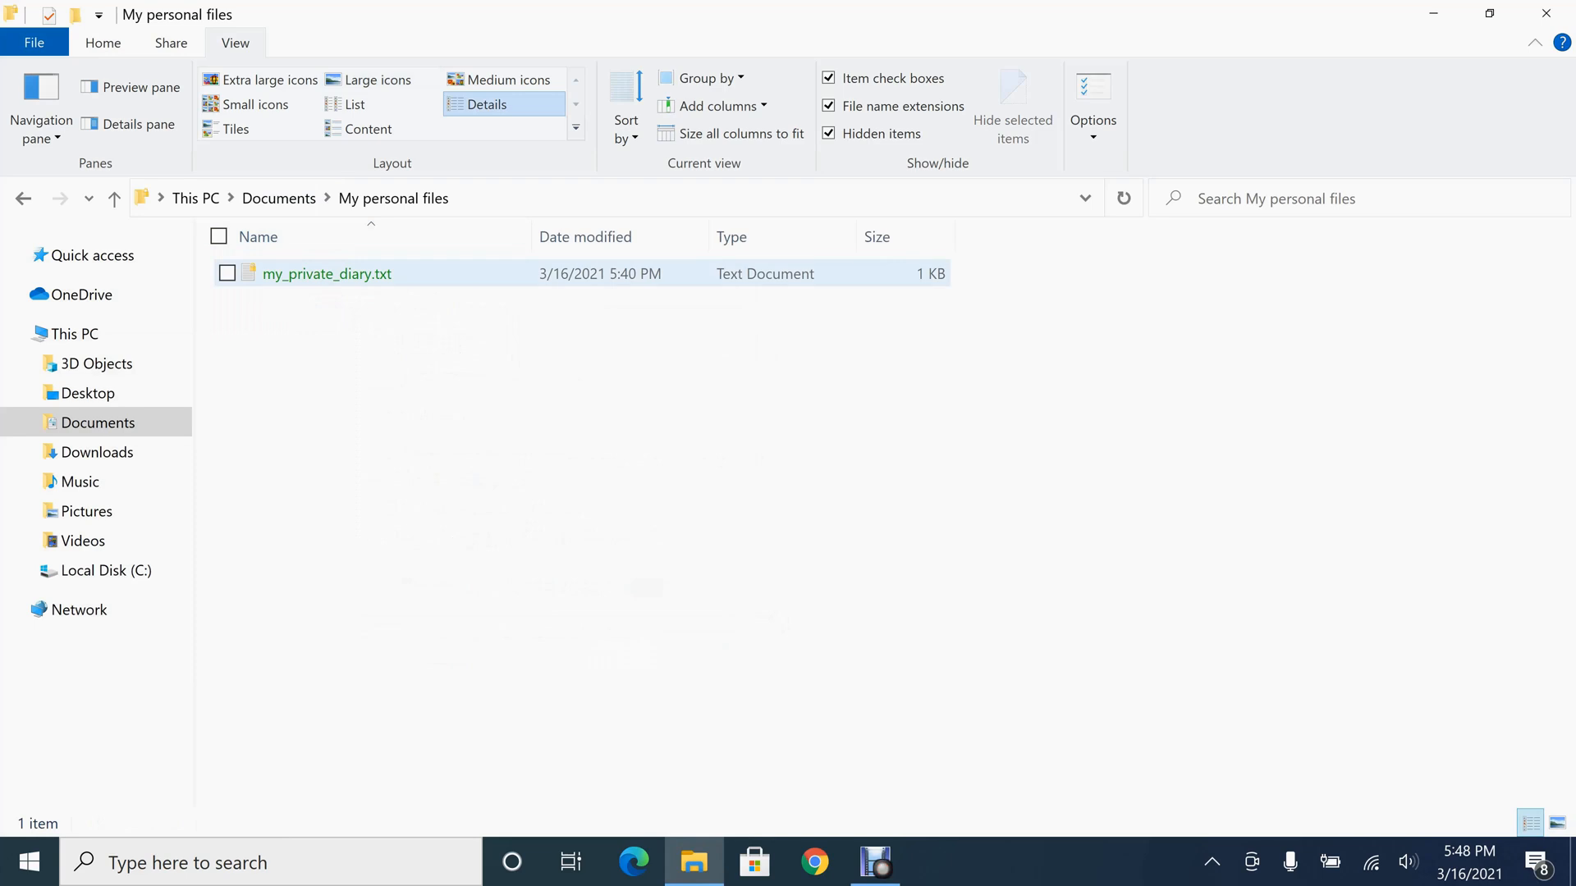
{"action": "right_click", "coordinate": [348, 306]}
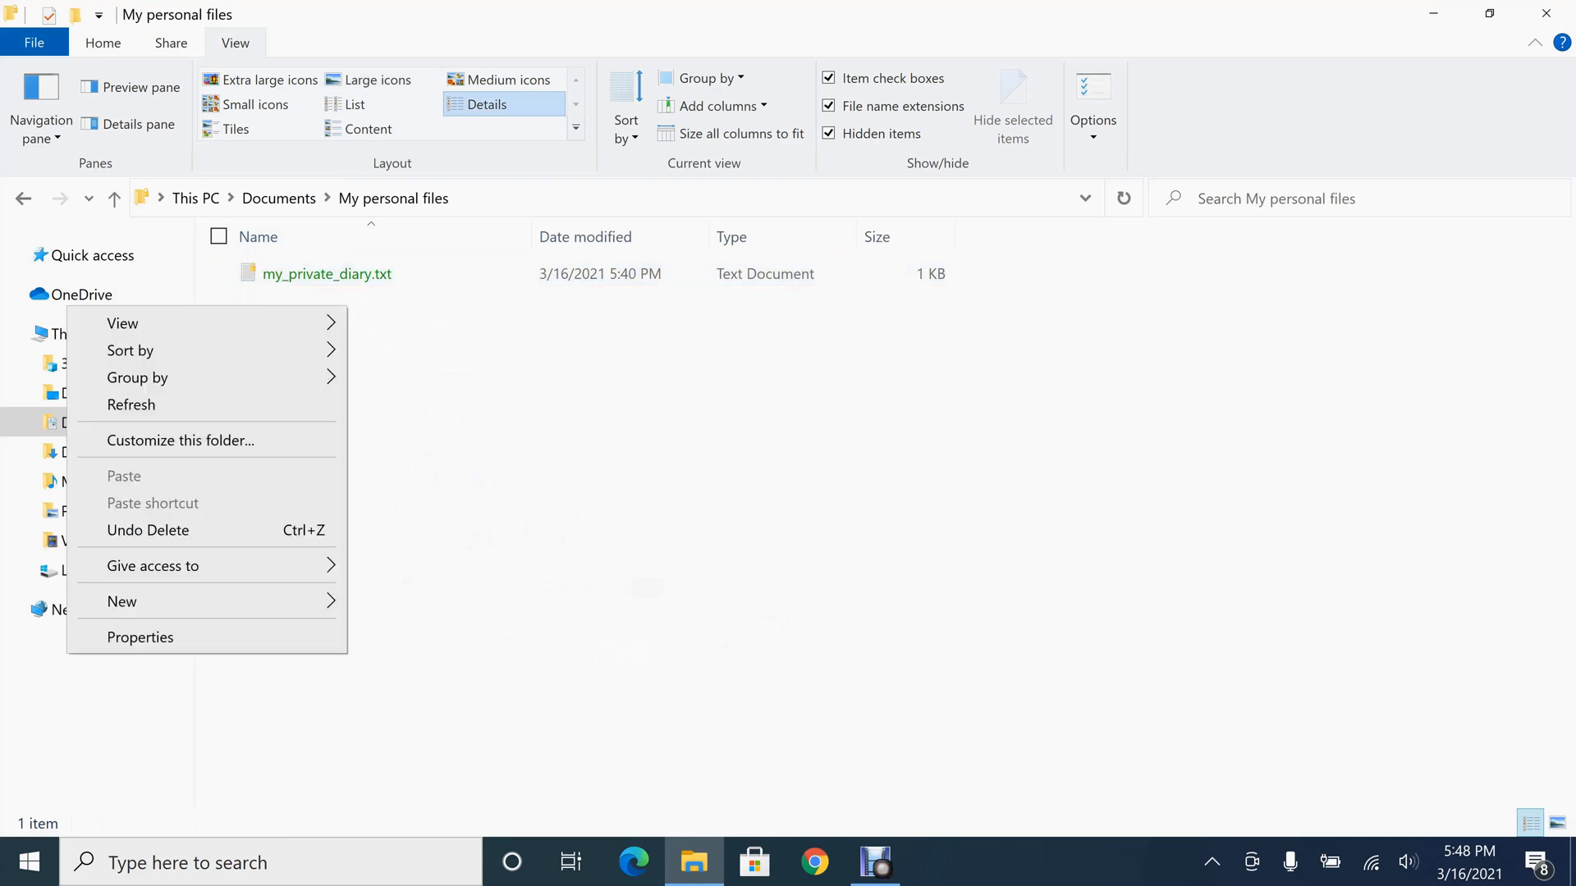
{"action": "mouse_move", "coordinate": [205, 601]}
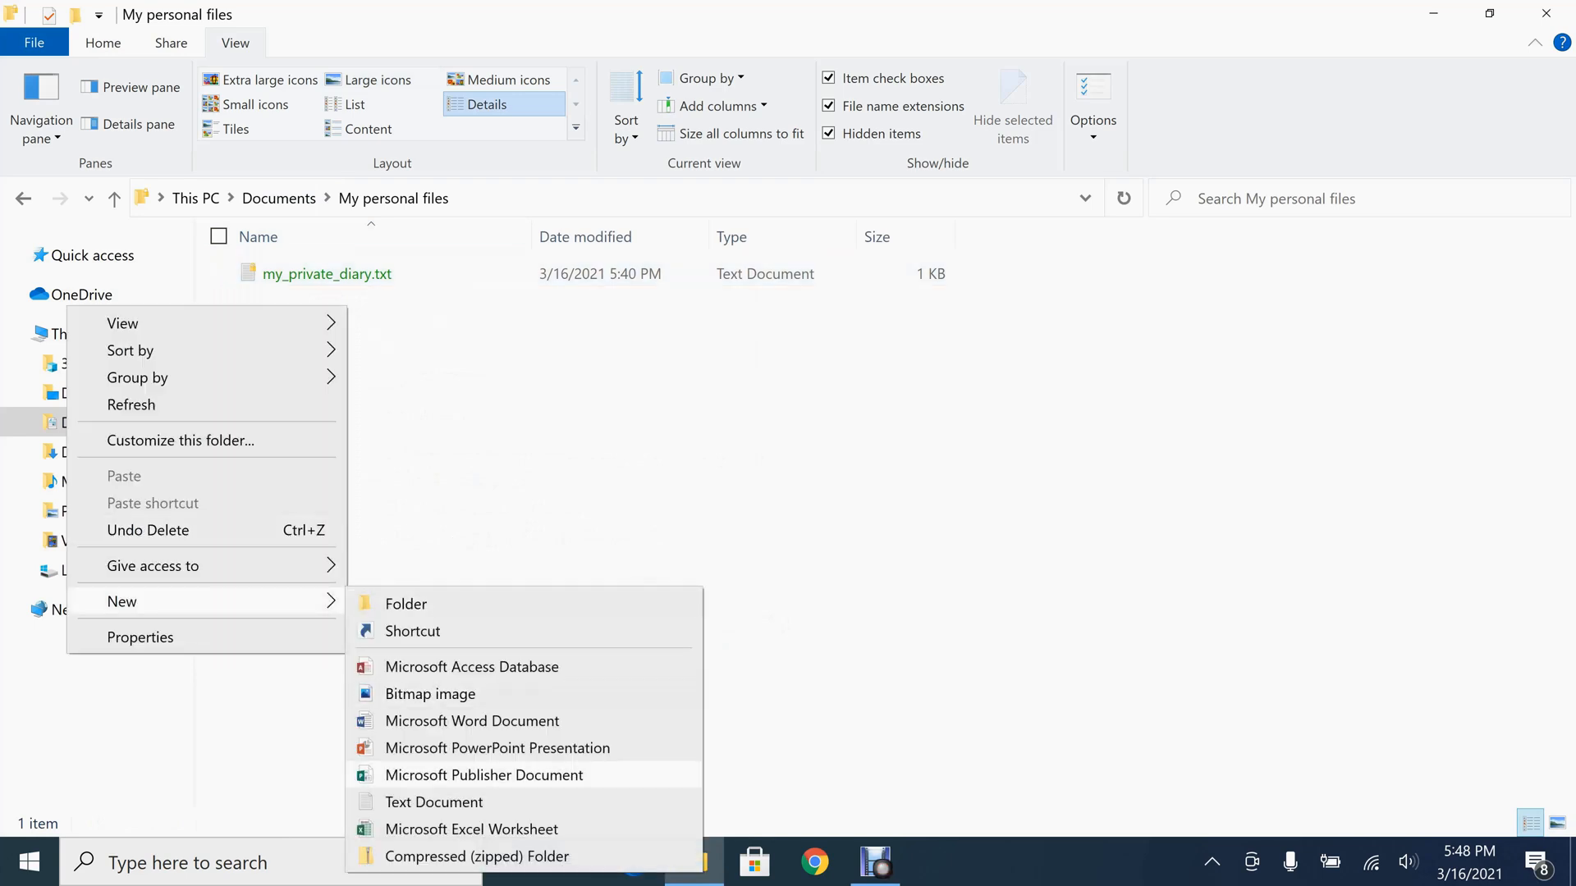
{"action": "left_click", "coordinate": [433, 802]}
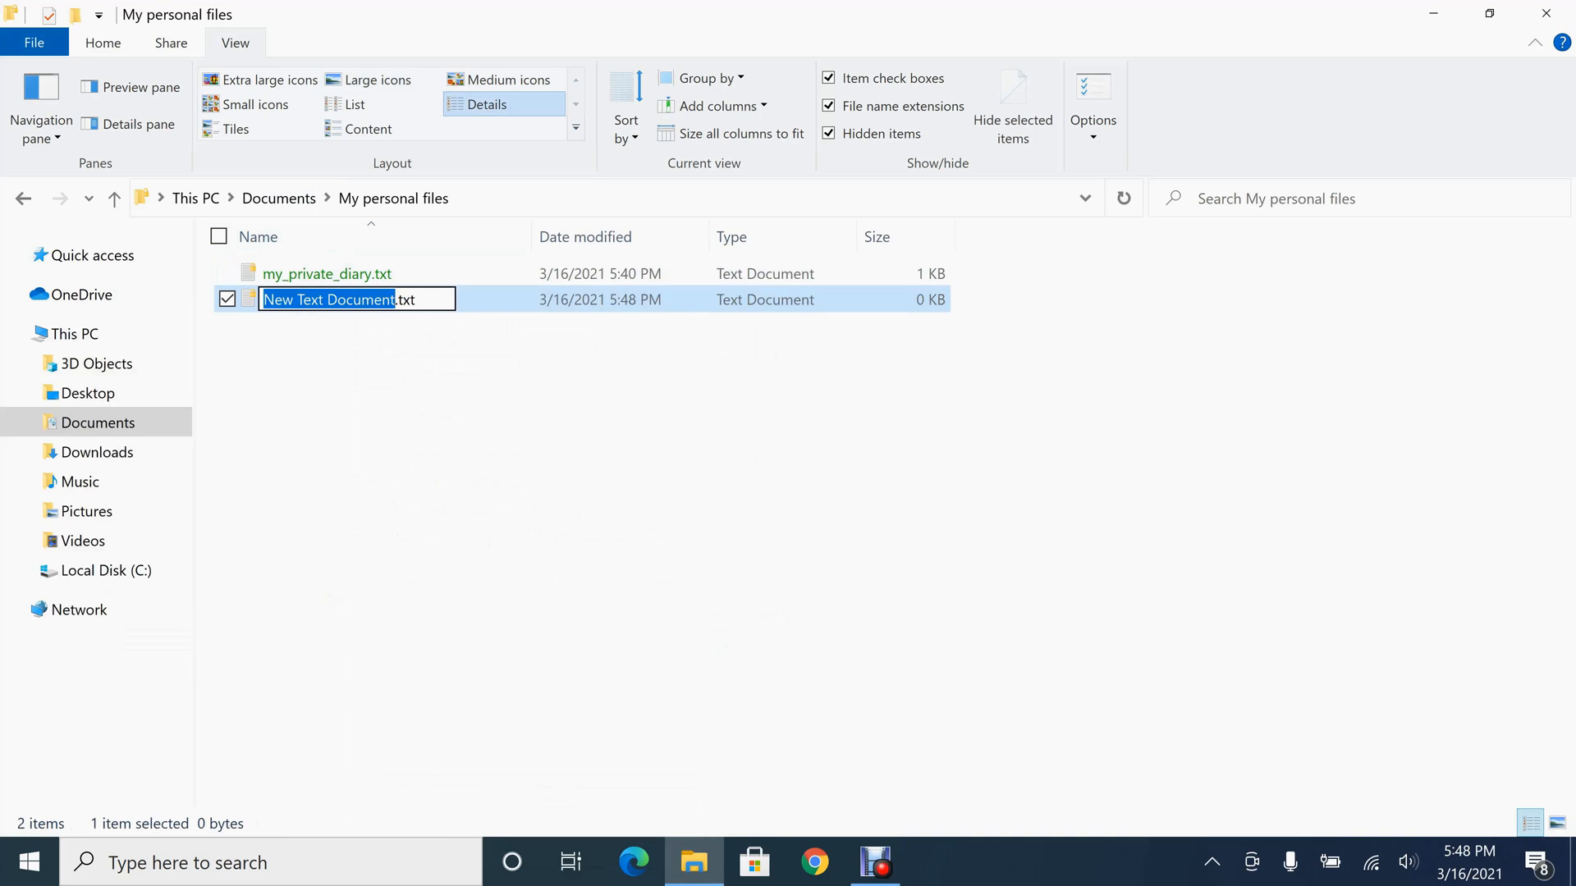
{"action": "type", "text": "abc"}
{"action": "key", "text": "Return"}
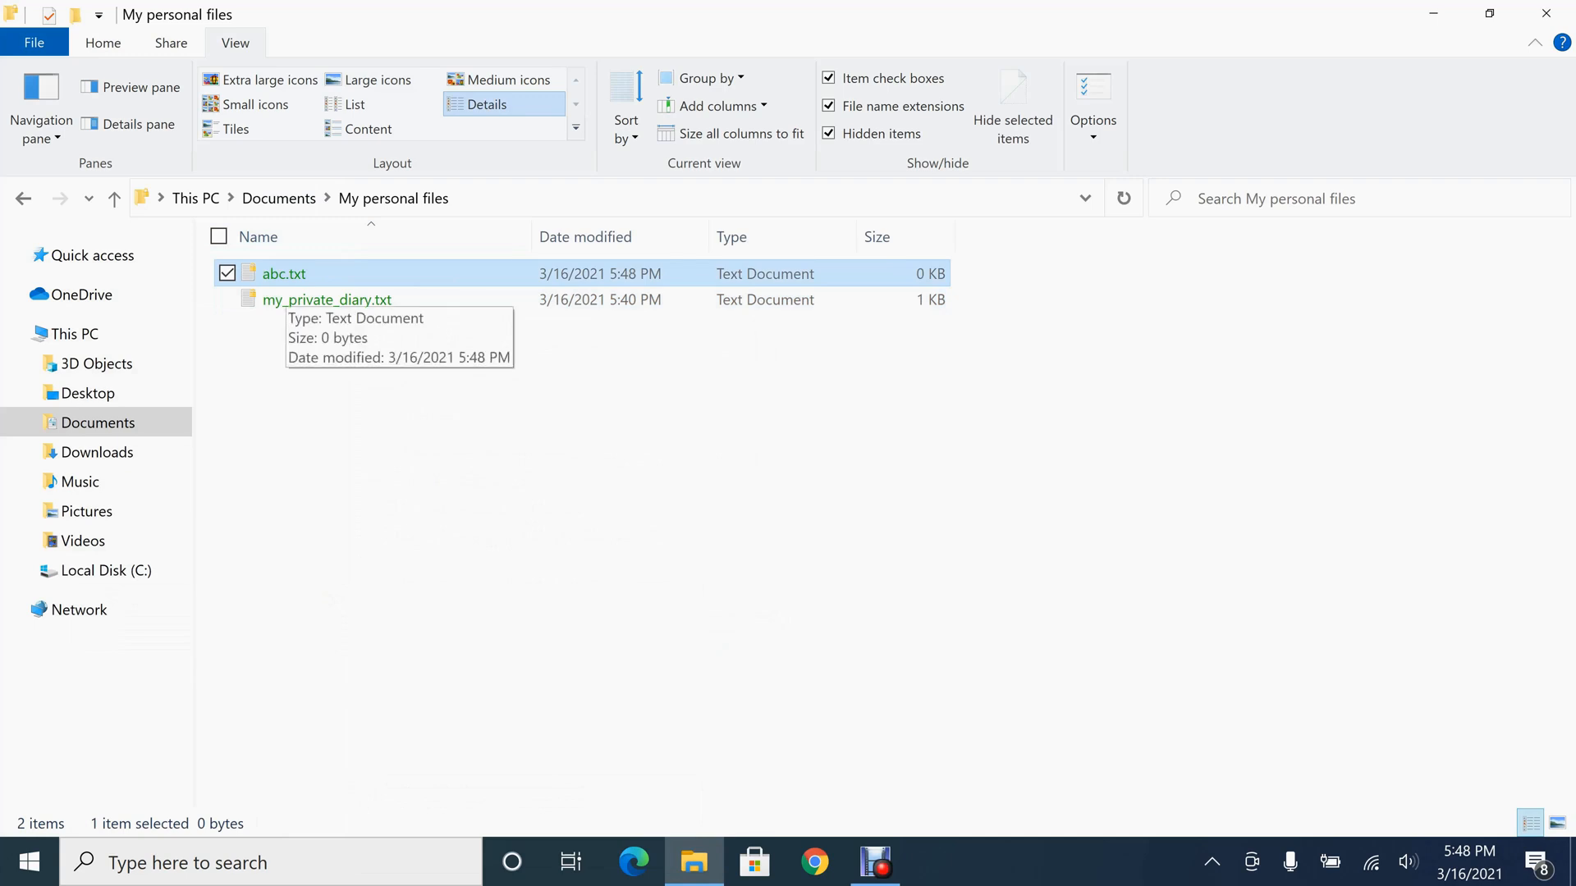
Go back to the Documents folder and create a new text document named xyz.txt there
{"action": "key", "text": "alt+Left"}
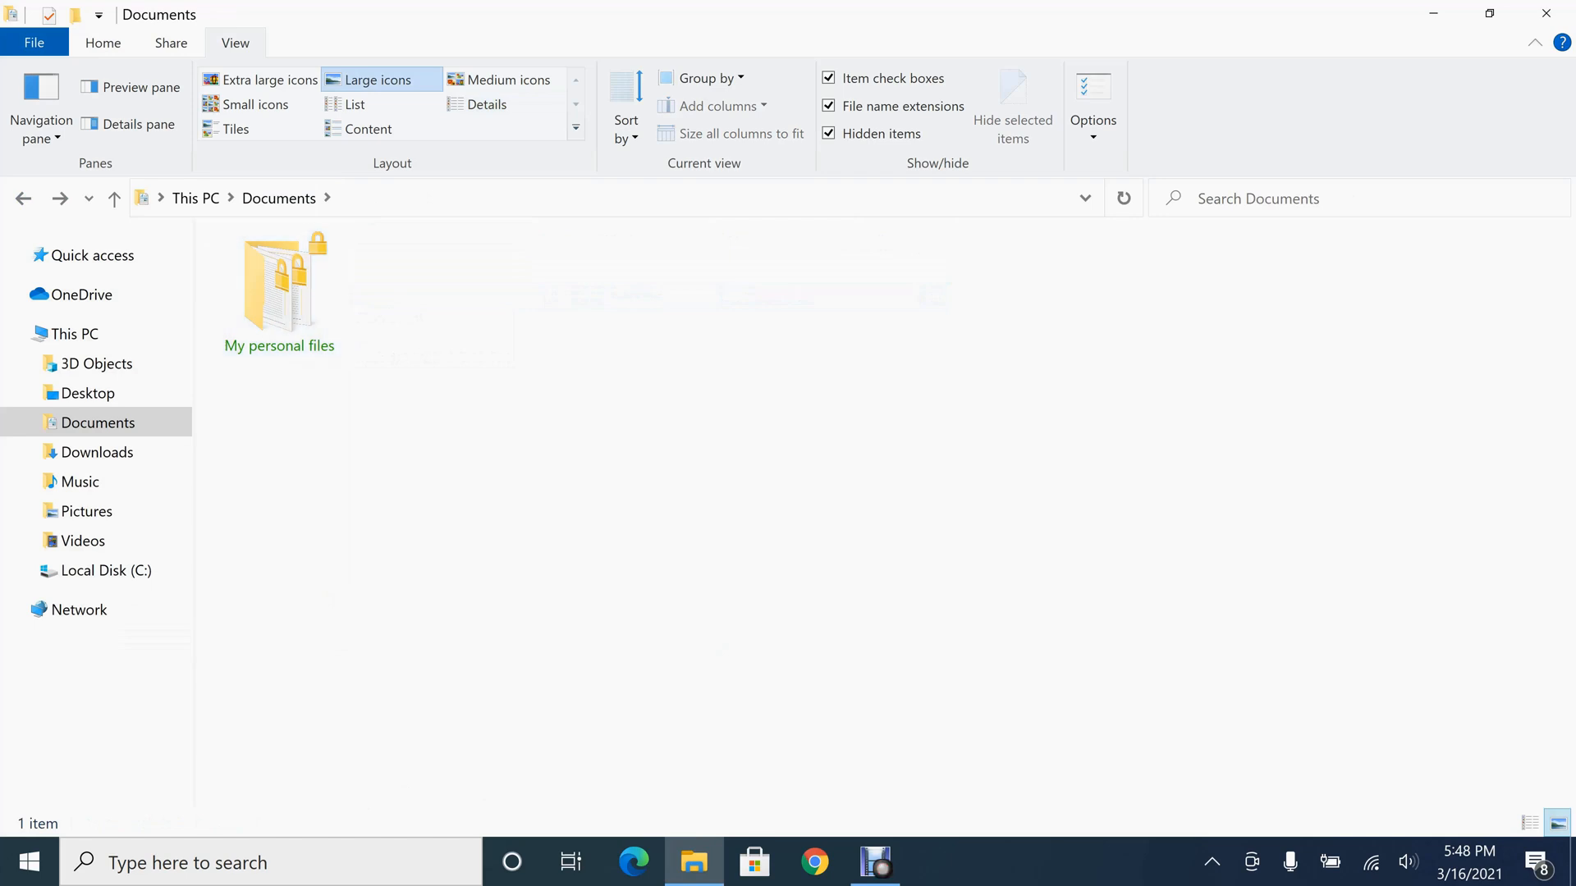
{"action": "right_click", "coordinate": [160, 285]}
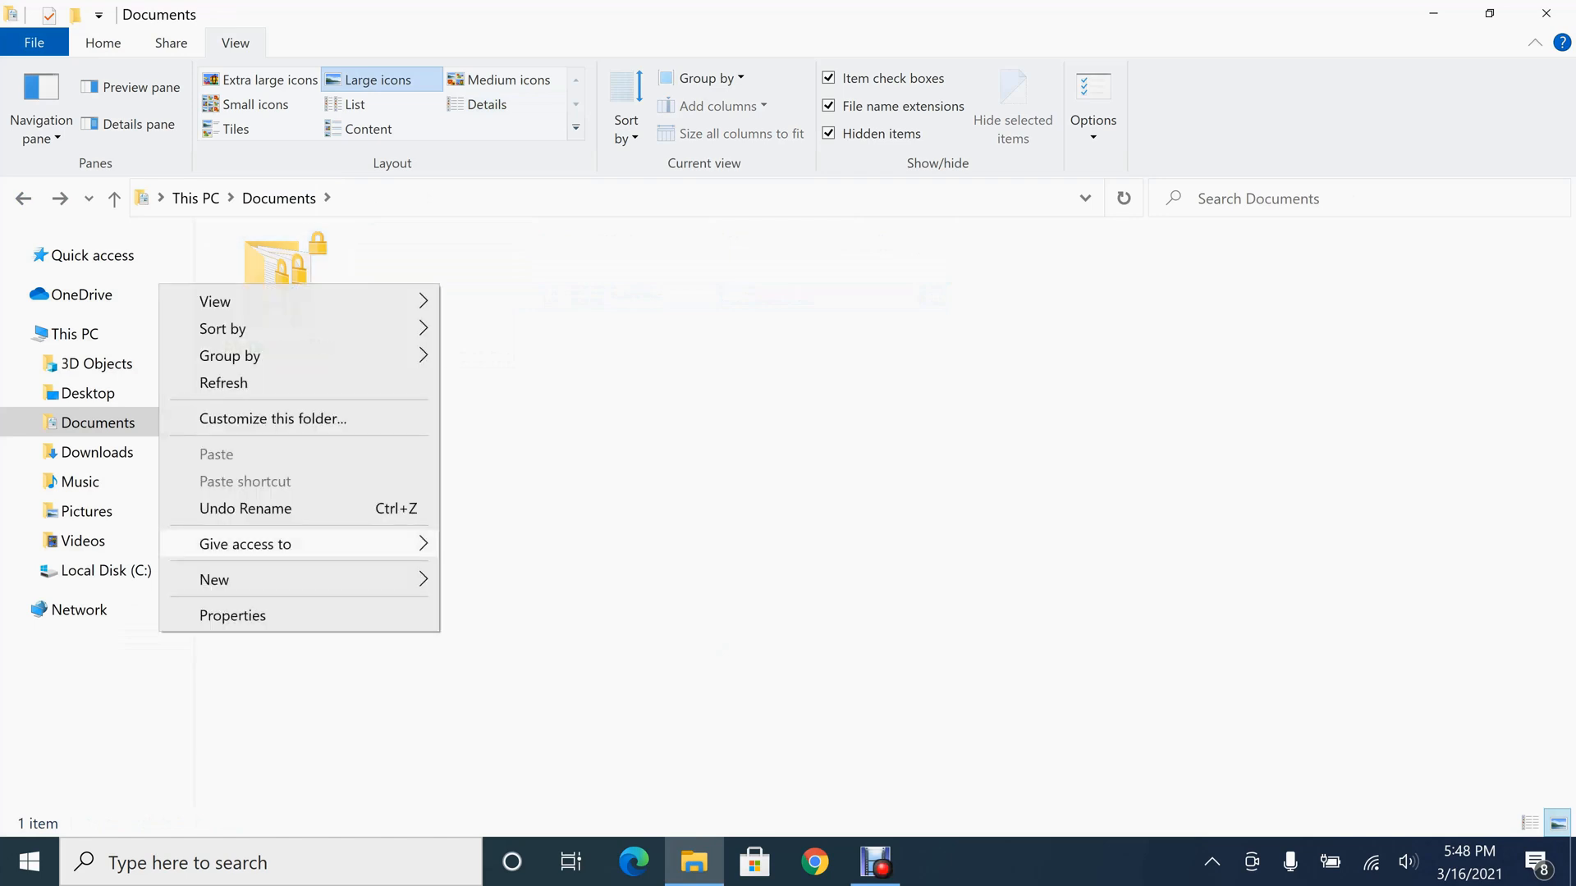
{"action": "mouse_move", "coordinate": [229, 580]}
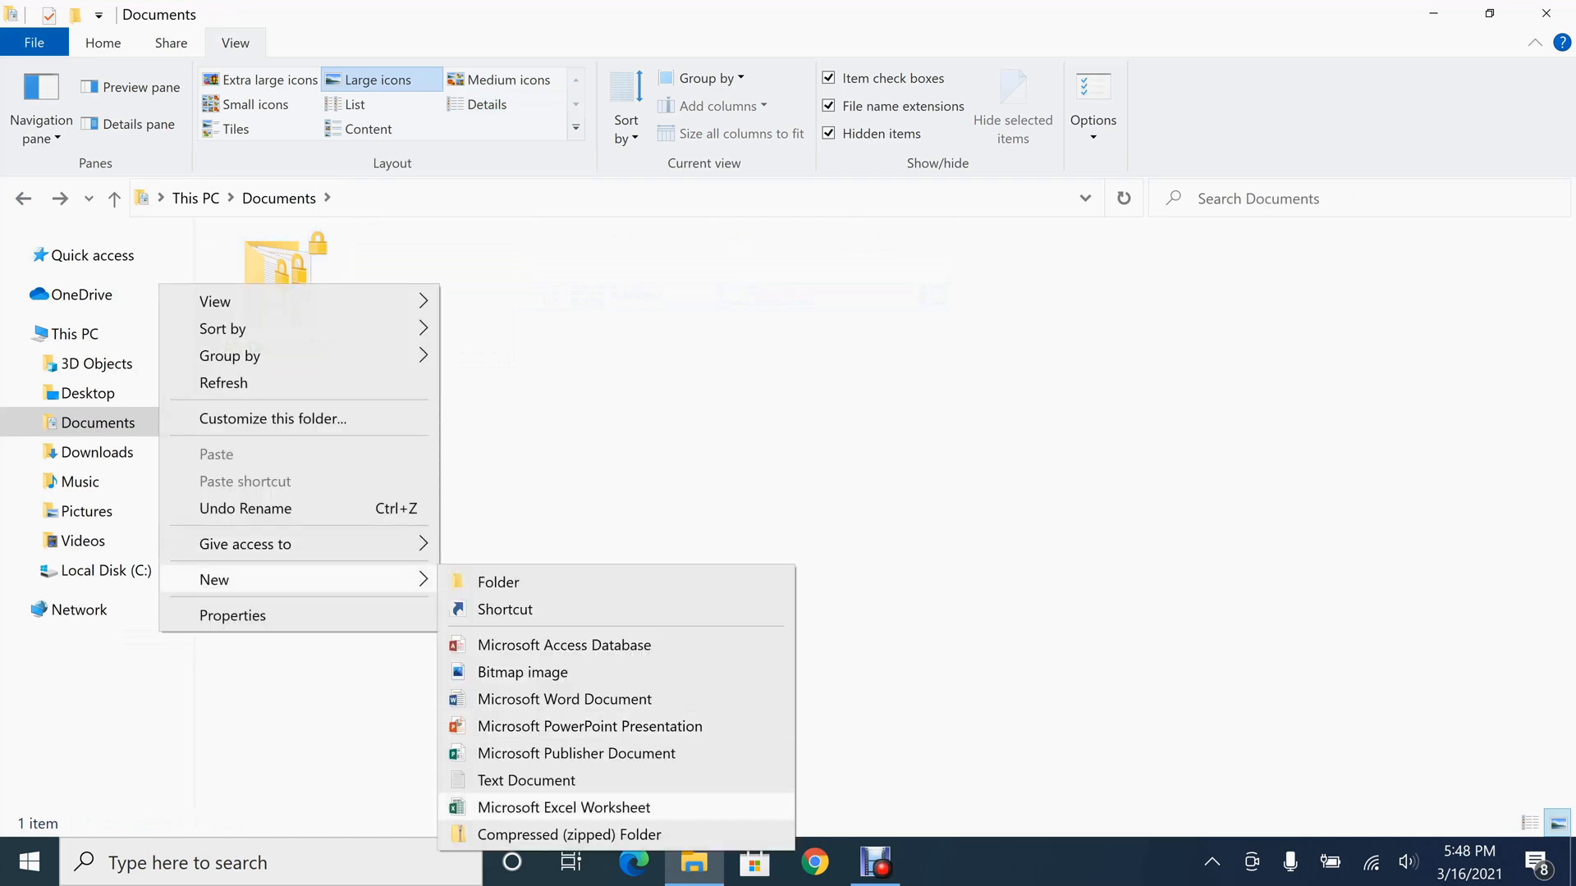
{"action": "left_click", "coordinate": [525, 781]}
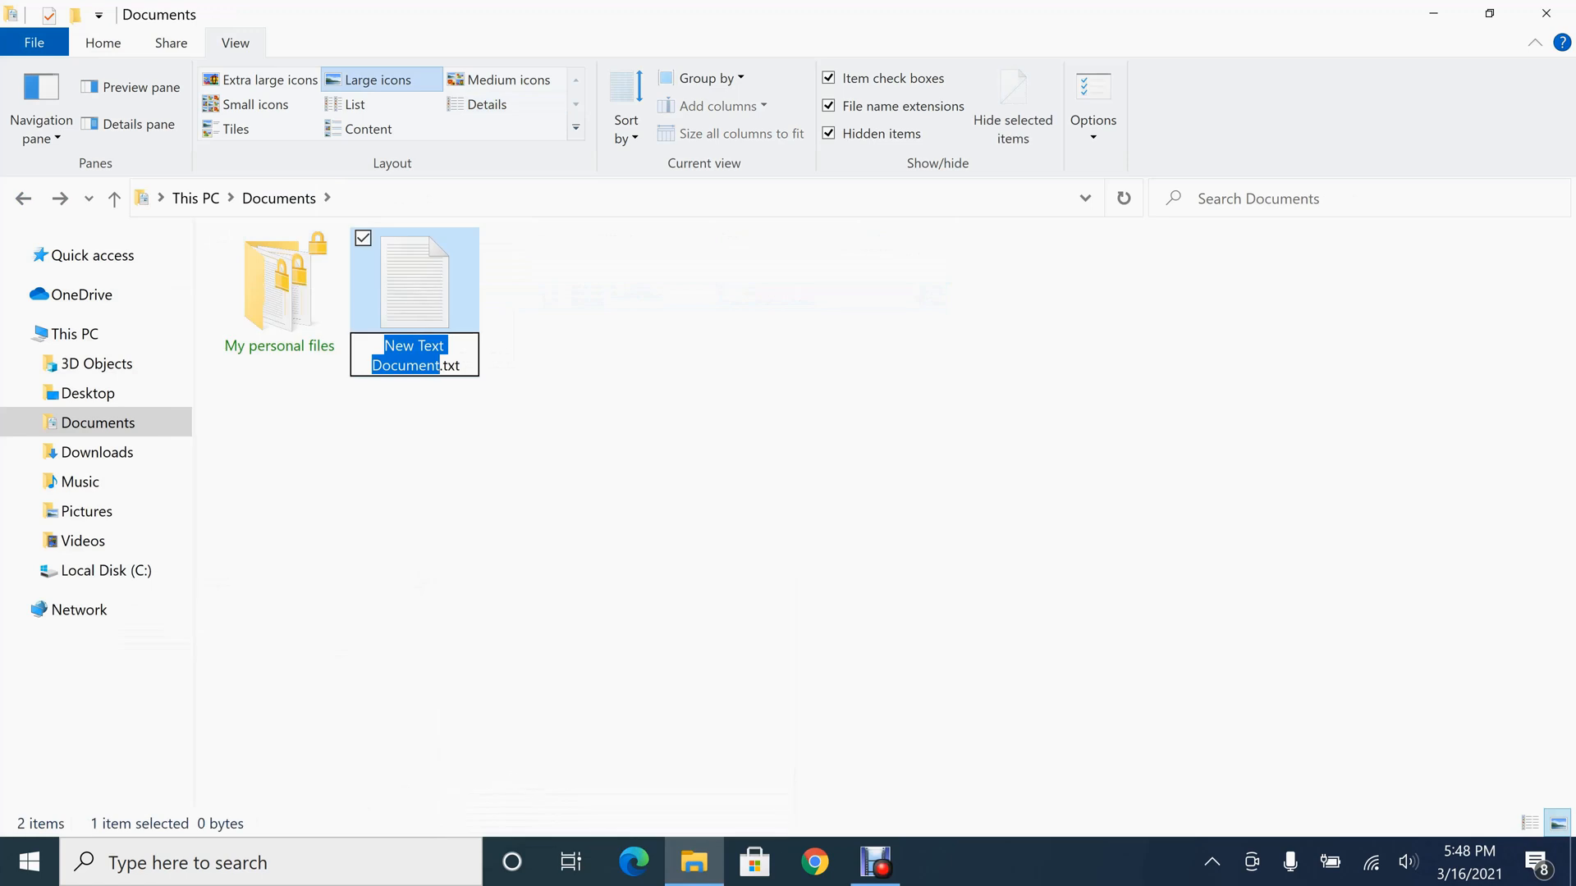
{"action": "type", "text": "xyz"}
{"action": "key", "text": "Return"}
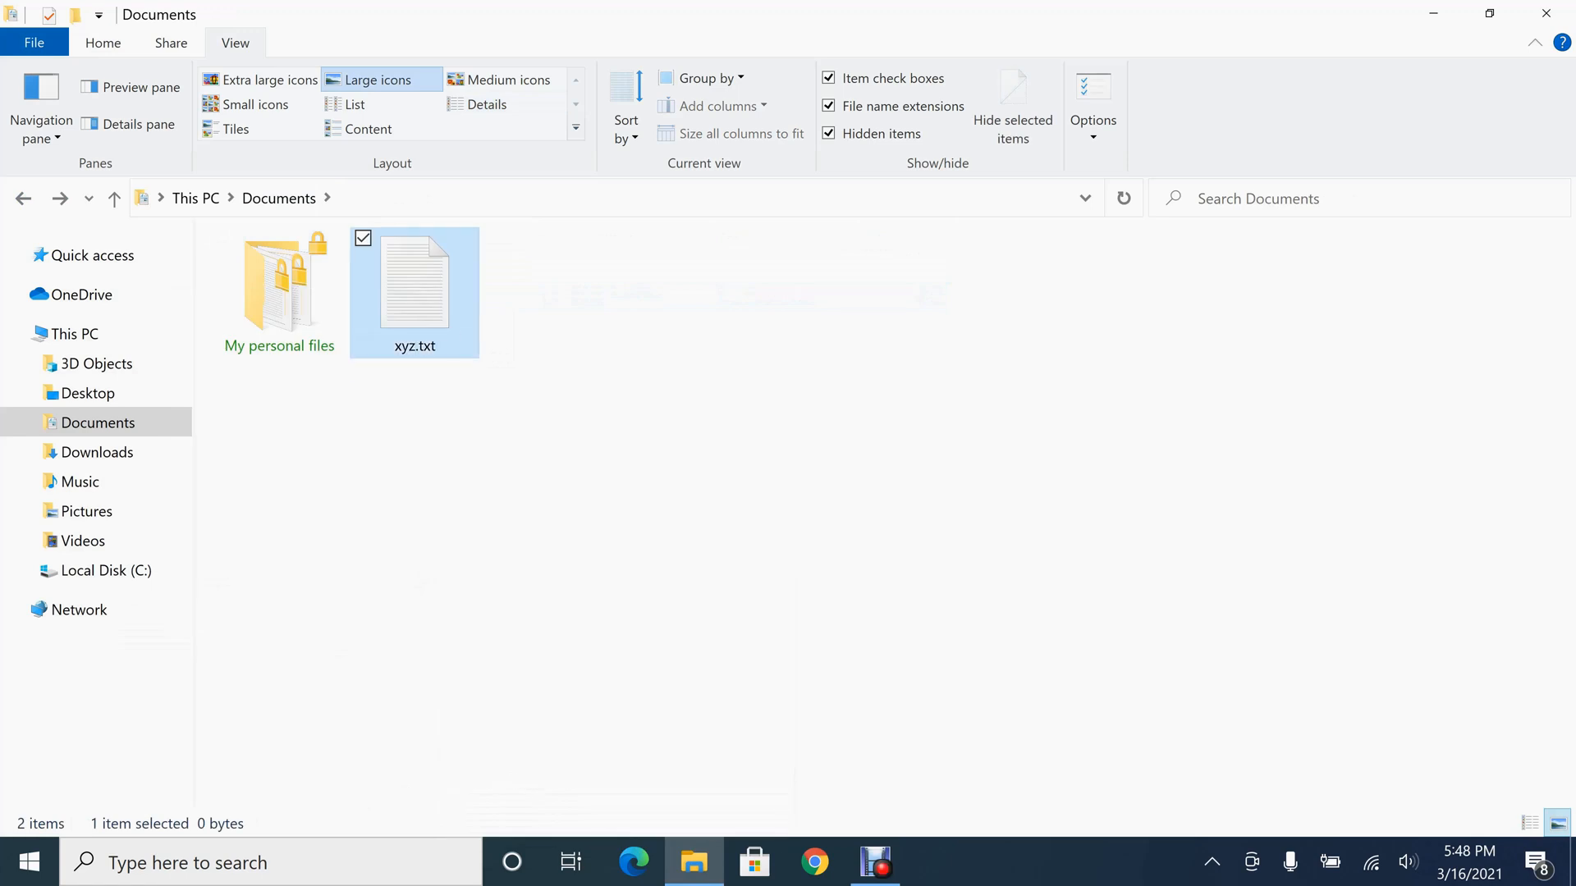
{"action": "left_click", "coordinate": [541, 460]}
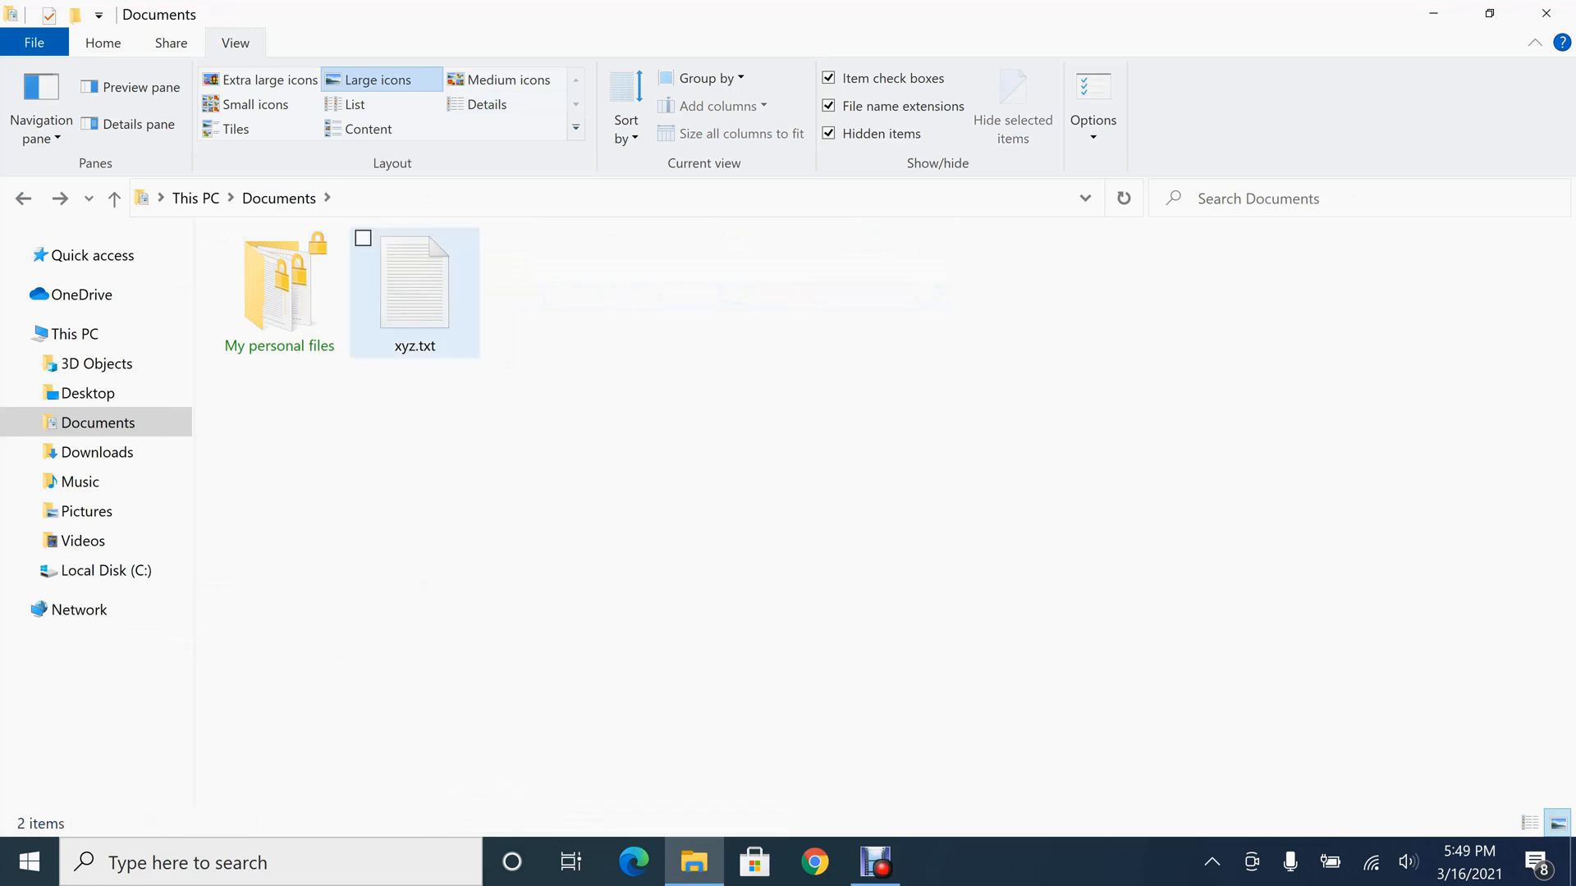
Move xyz.txt from Documents into the My personal files folder and open that folder
{"action": "left_click_drag", "start_coordinate": [414, 283], "coordinate": [279, 279]}
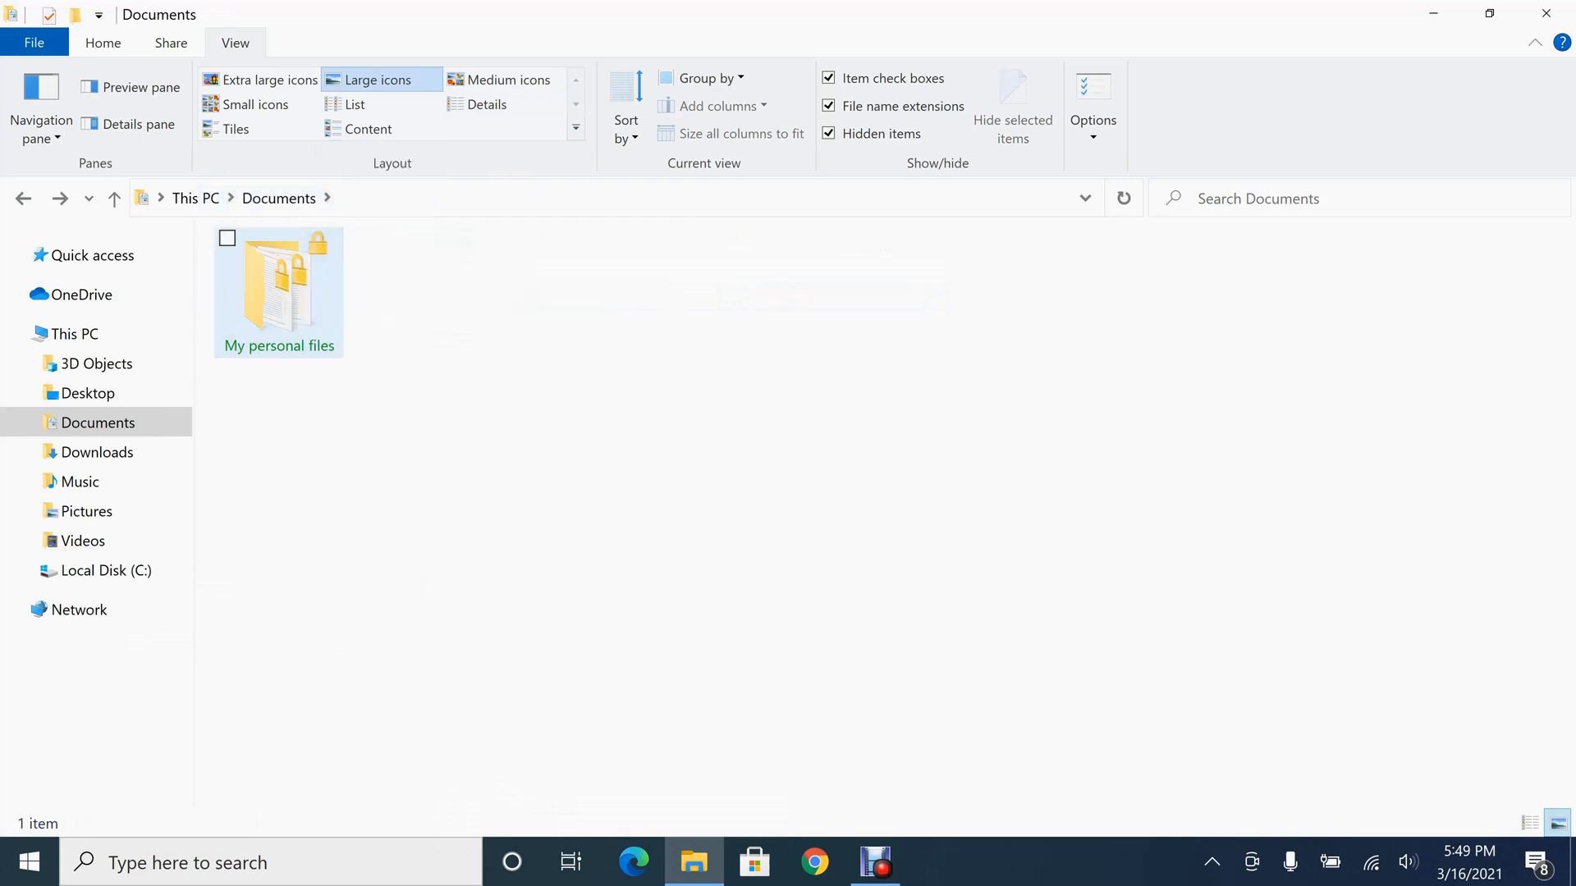
{"action": "double_click", "coordinate": [279, 279]}
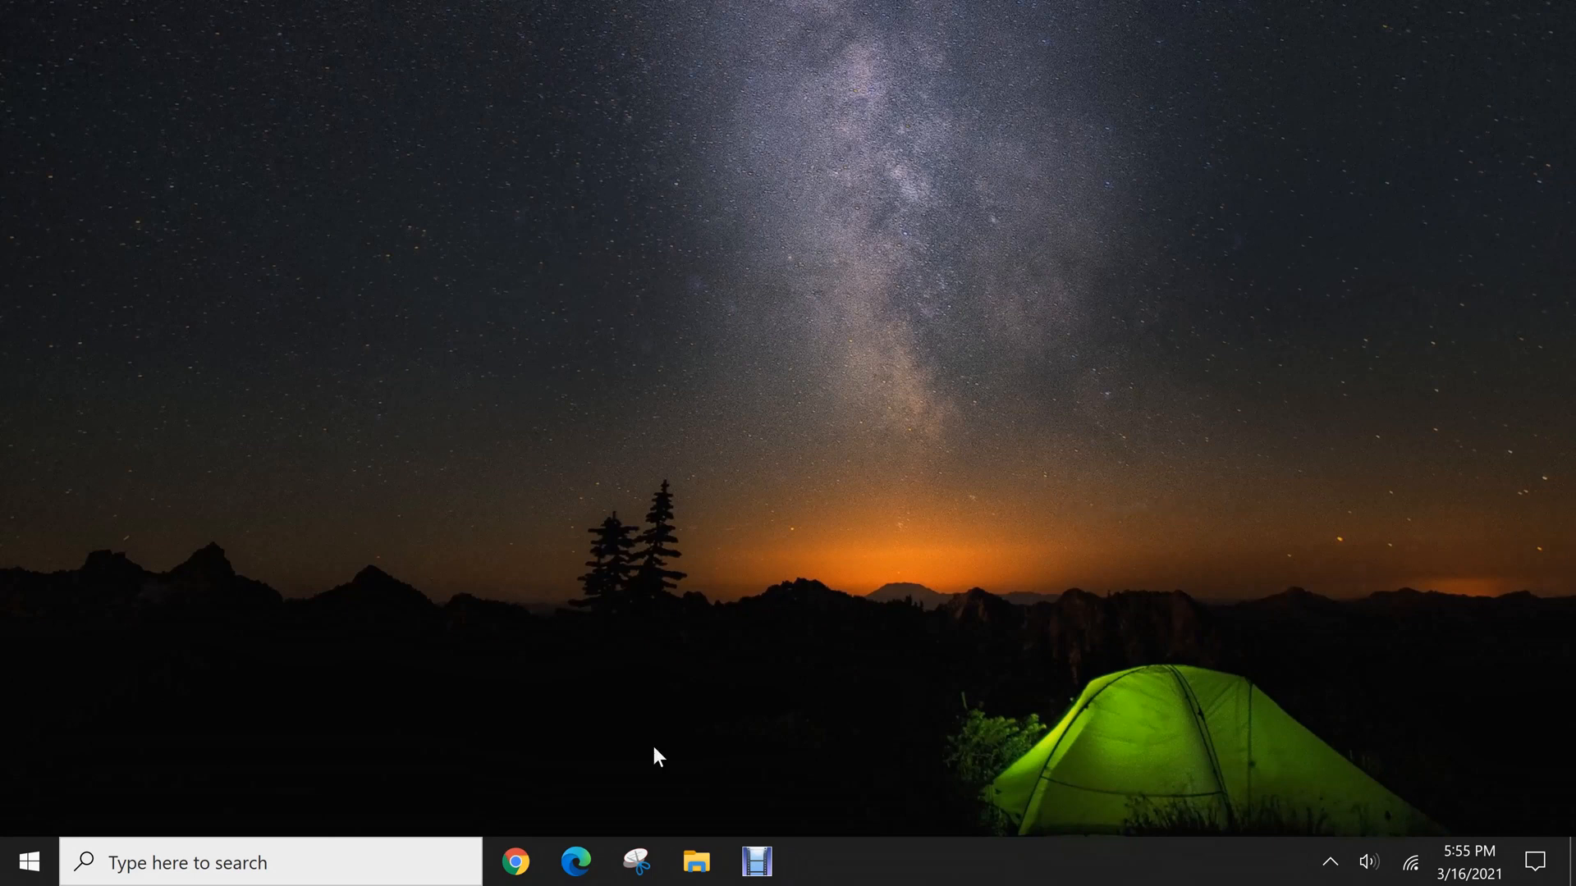
From the second account, browse through C:\Users to the first user's Documents\My personal files folder and inspect its files
{"action": "left_click", "coordinate": [696, 860]}
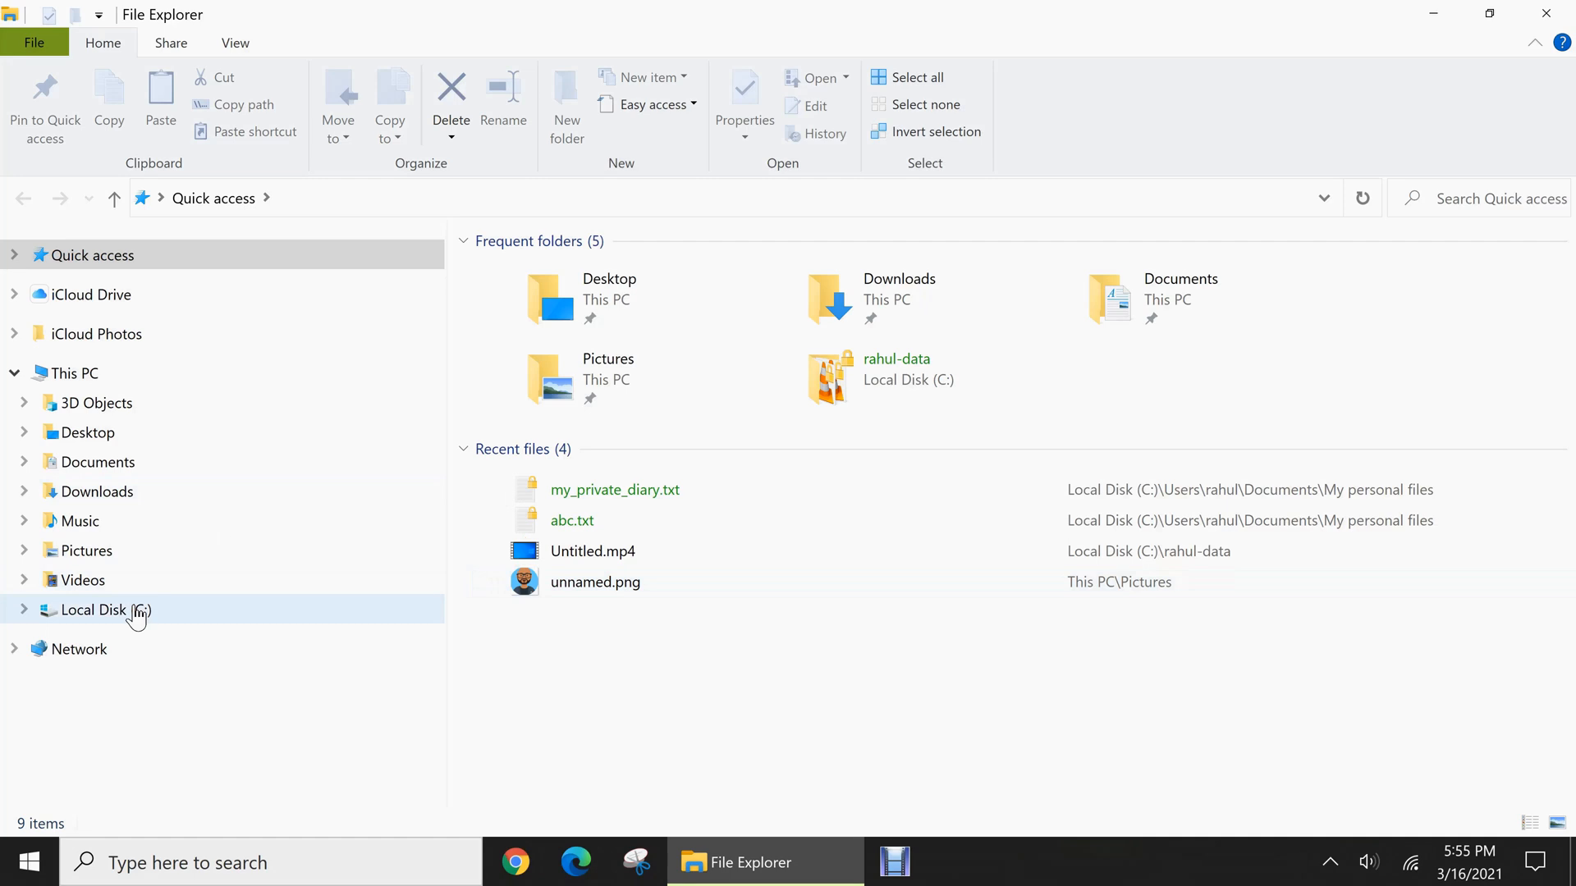
{"action": "left_click", "coordinate": [134, 609]}
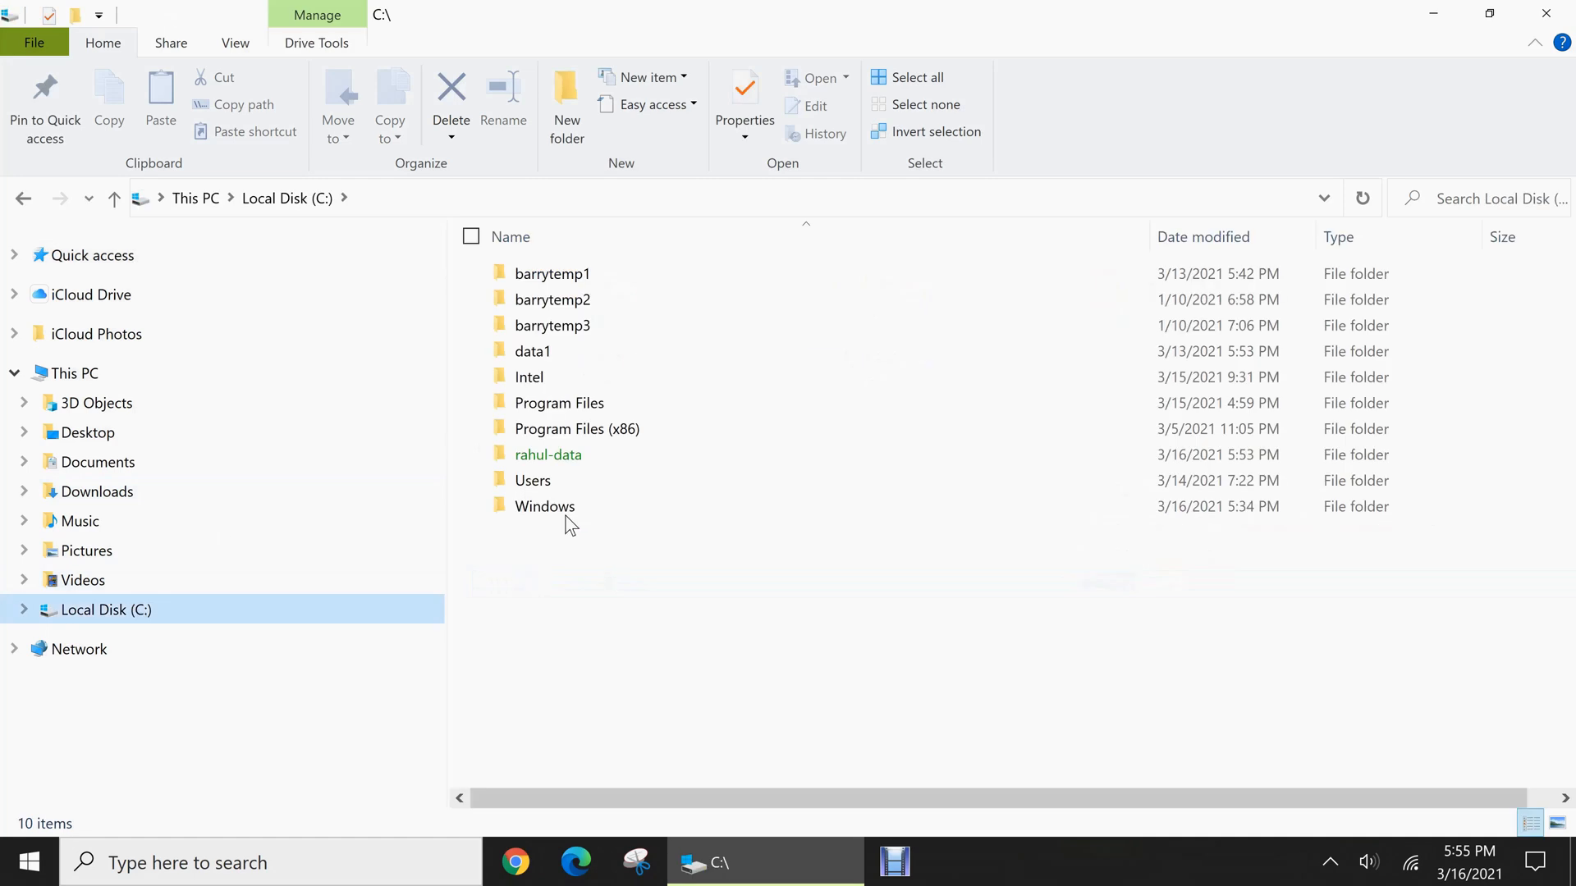
{"action": "double_click", "coordinate": [554, 481]}
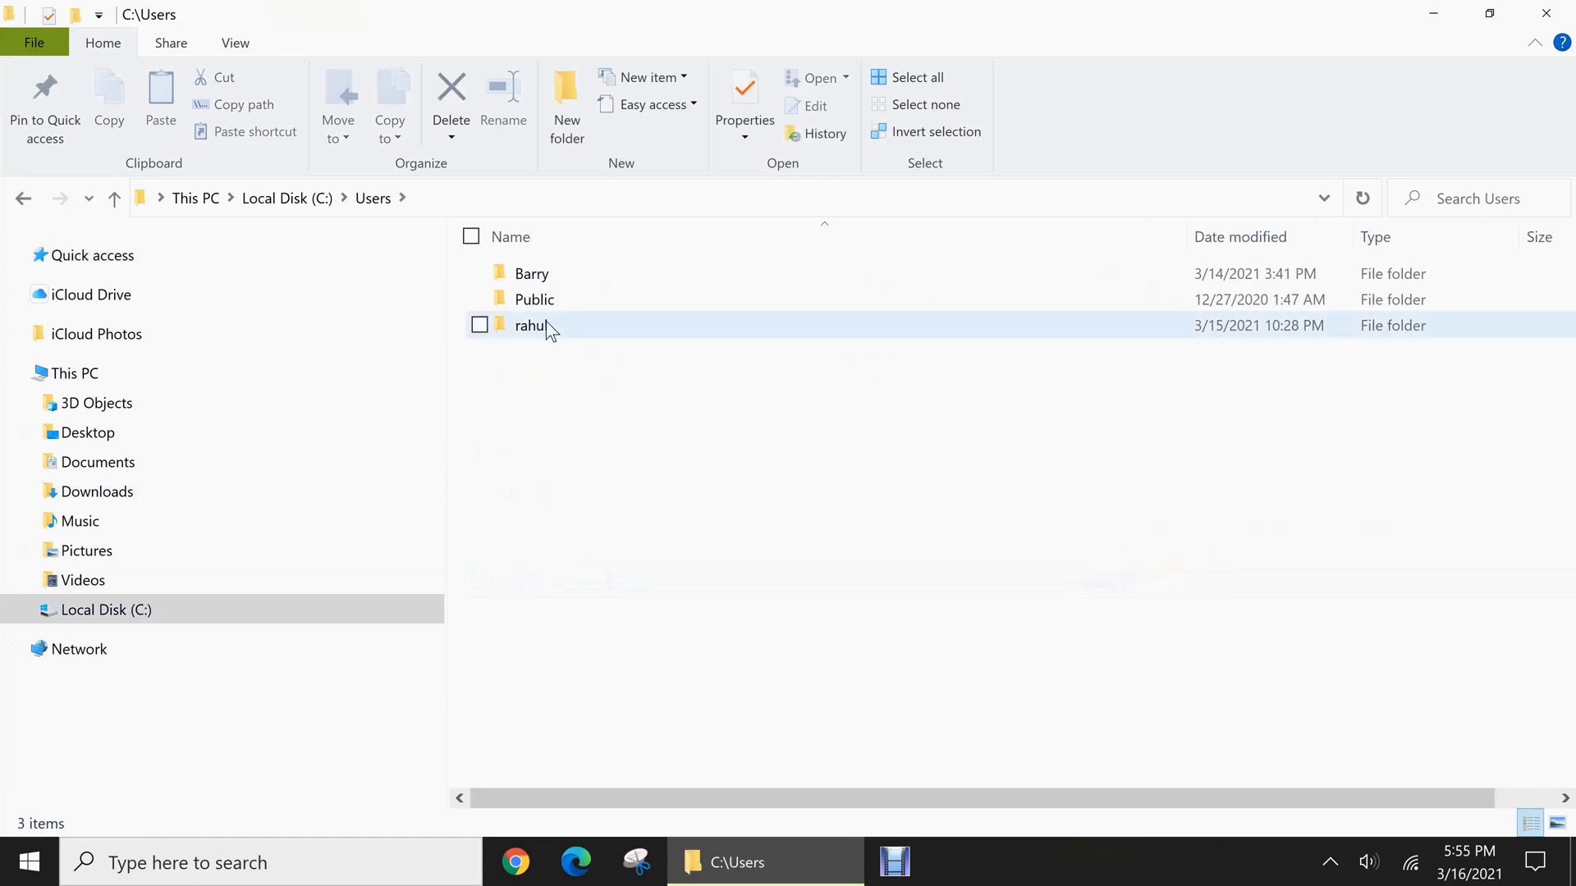
{"action": "double_click", "coordinate": [545, 323]}
{"action": "double_click", "coordinate": [552, 352]}
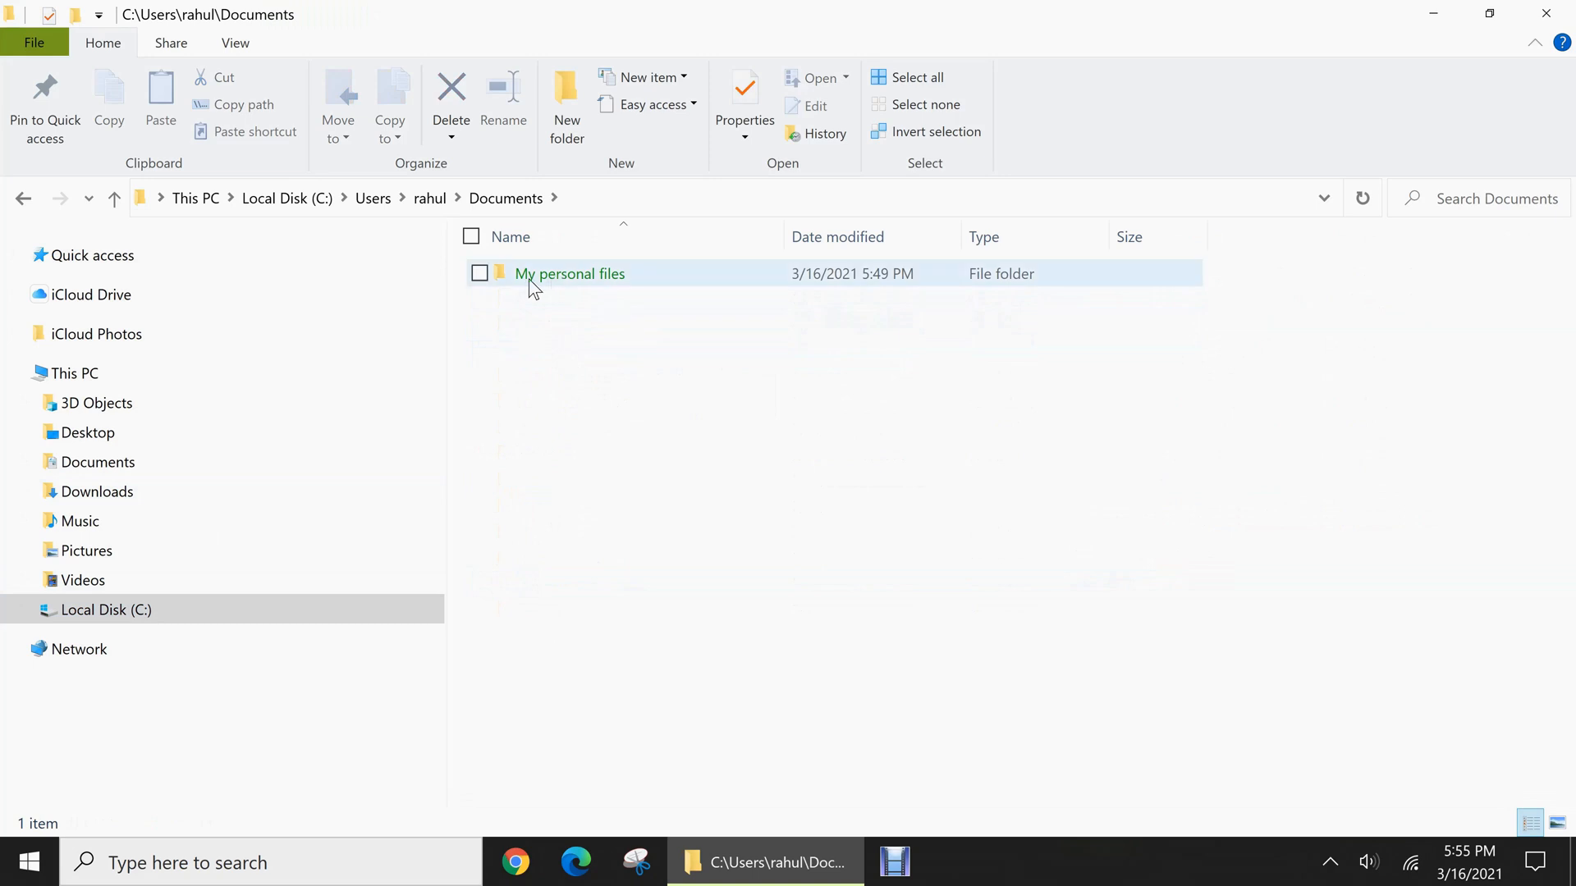
{"action": "mouse_move", "coordinate": [606, 286]}
{"action": "double_click", "coordinate": [621, 282]}
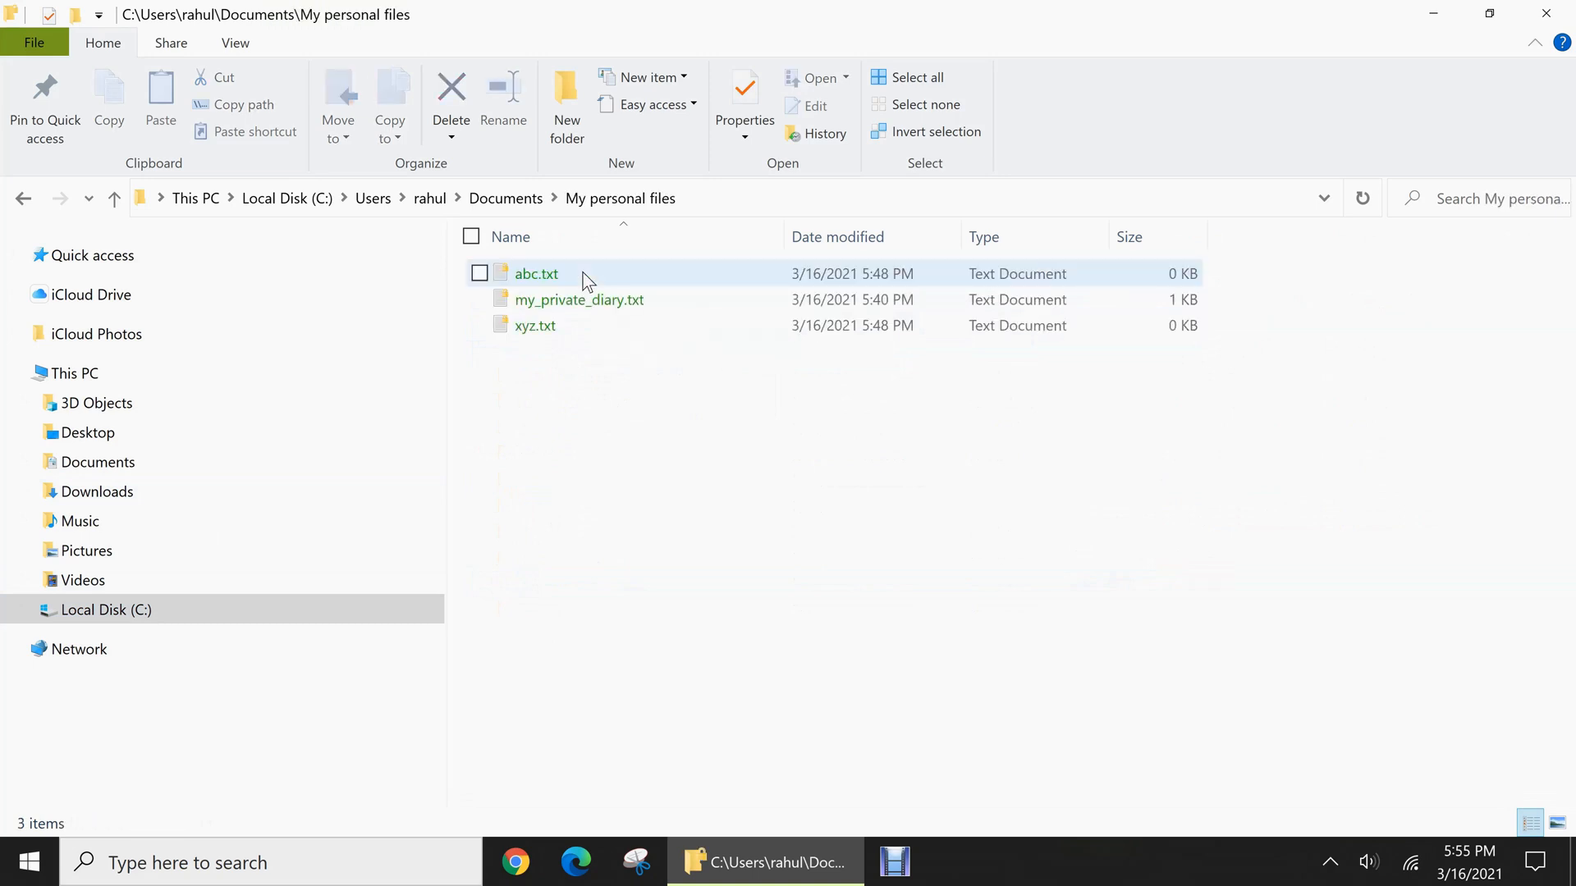
{"action": "mouse_move", "coordinate": [561, 329]}
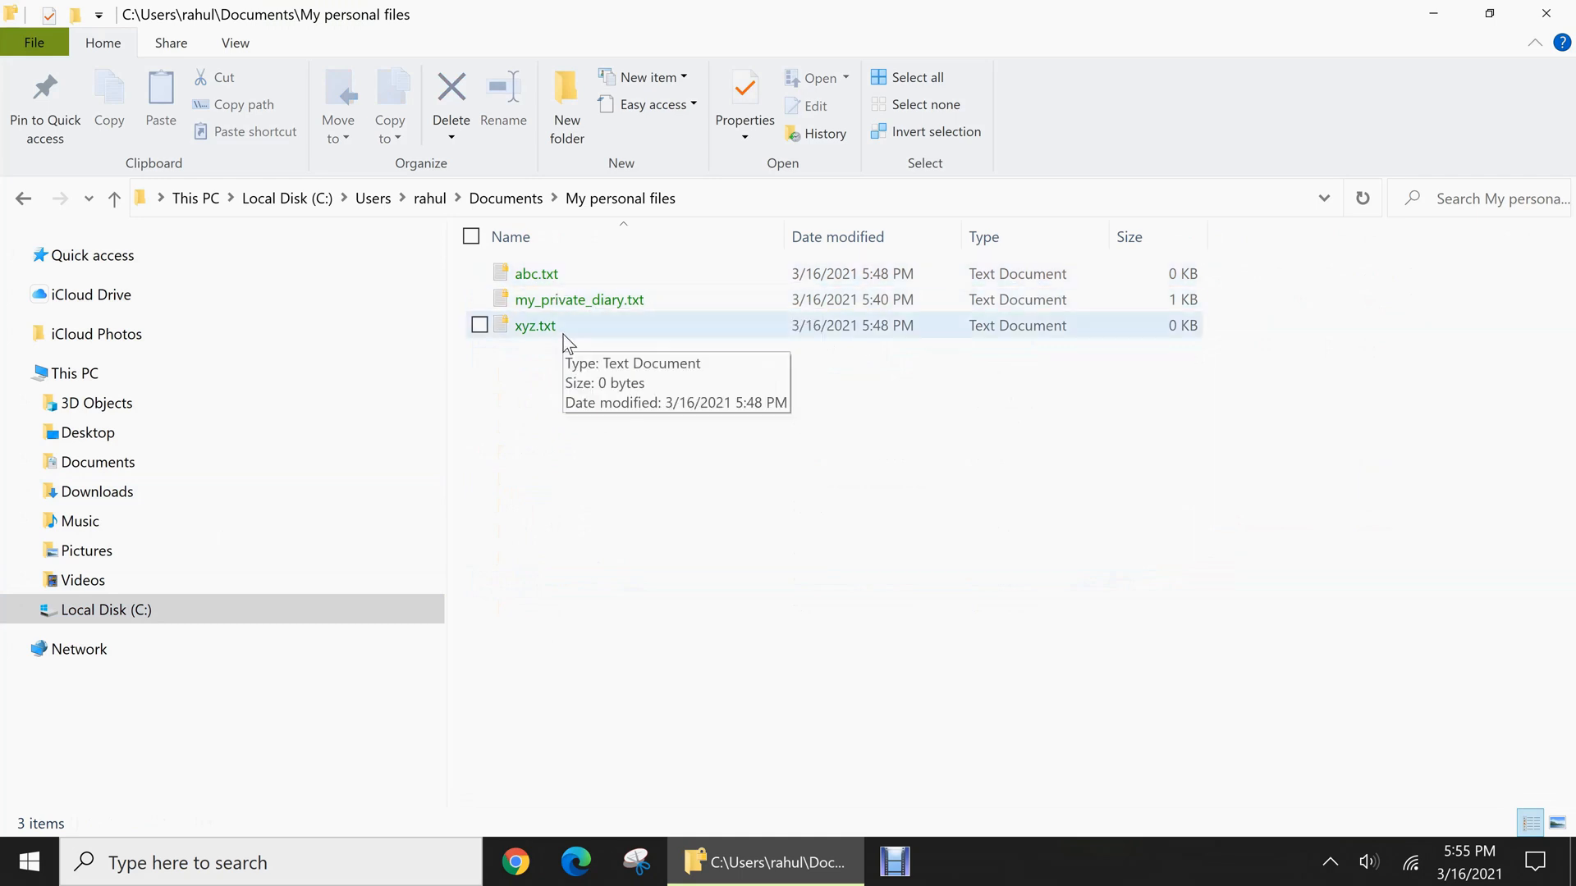
Try to open the encrypted abc.txt in Notepad from this account, and close Notepad
{"action": "left_click", "coordinate": [566, 272]}
{"action": "double_click", "coordinate": [567, 272]}
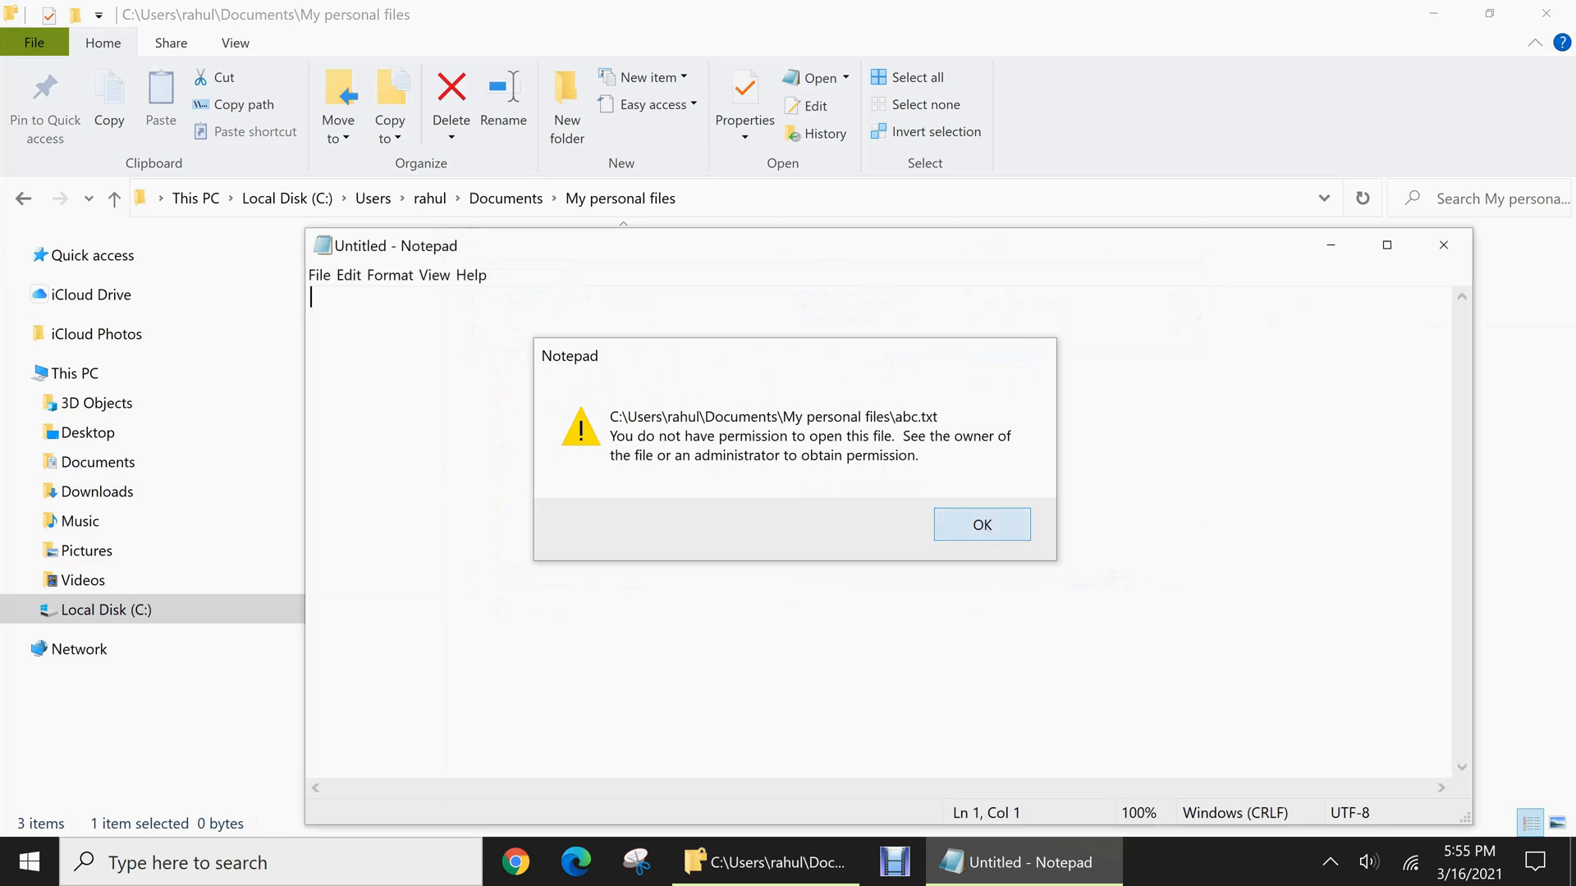
{"action": "left_click", "coordinate": [982, 526]}
{"action": "left_click", "coordinate": [1443, 245]}
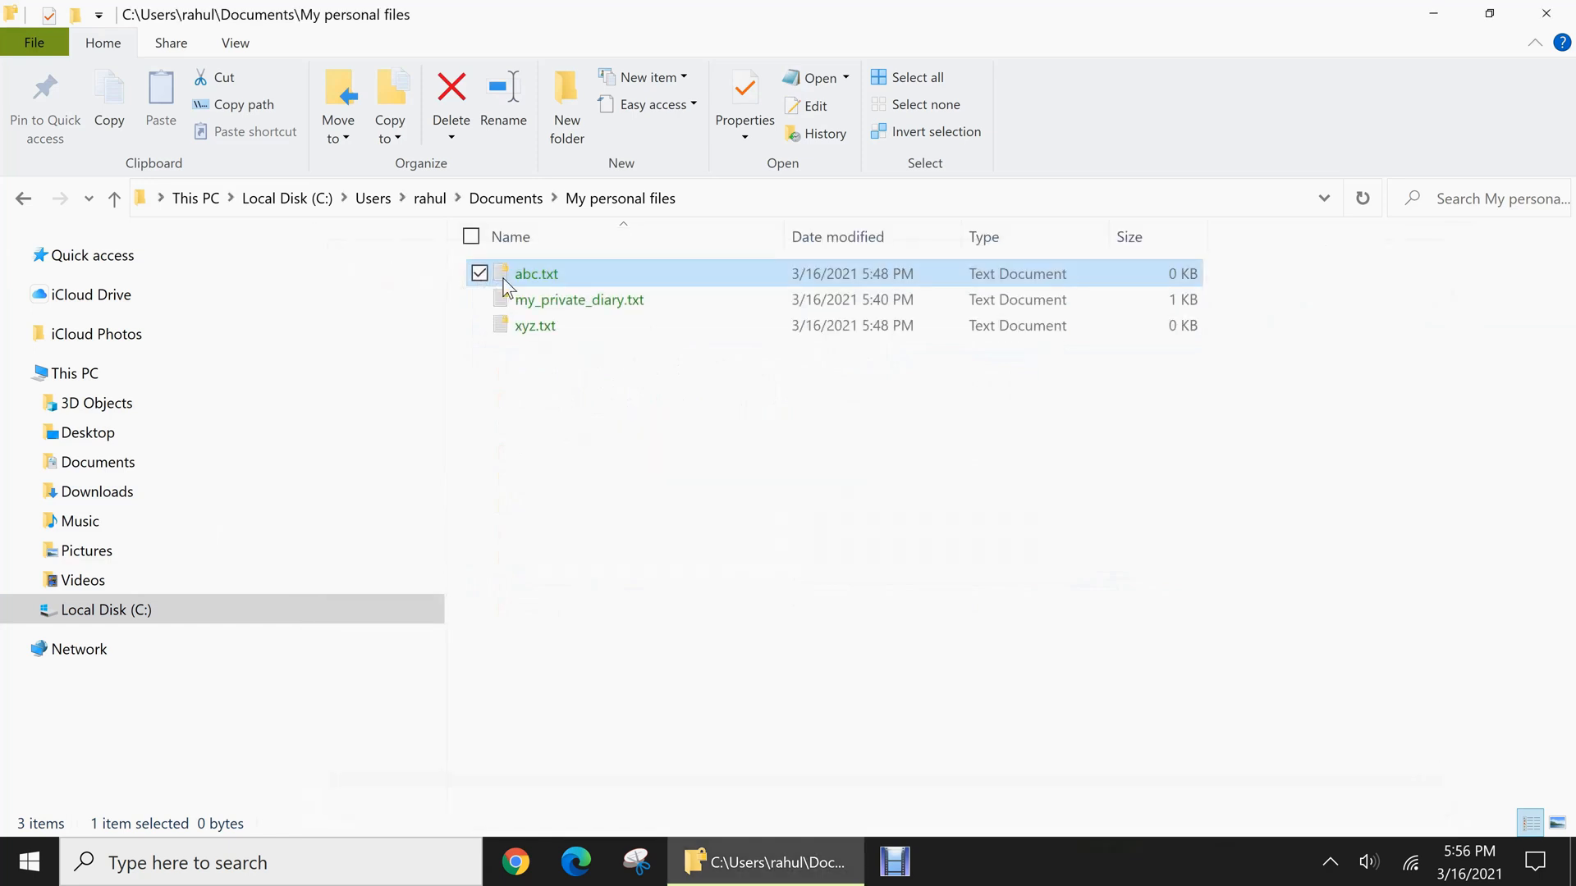
Try to open my_private_diary.txt and xyz.txt one after the other, closing Notepad after each attempt
{"action": "double_click", "coordinate": [557, 302]}
{"action": "left_click", "coordinate": [993, 517]}
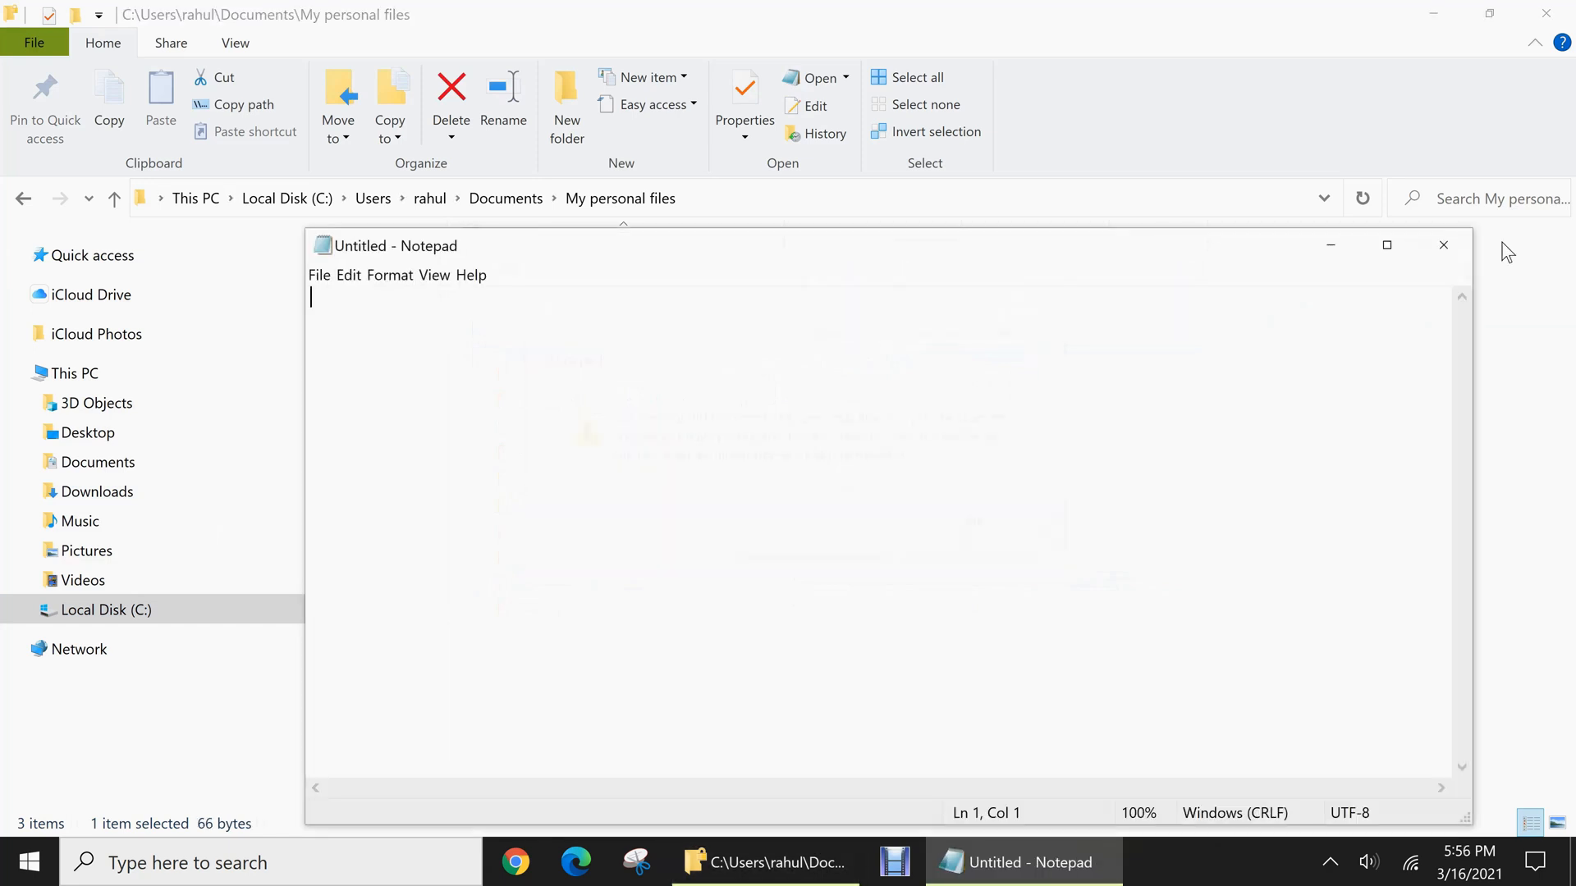
{"action": "left_click", "coordinate": [1444, 245]}
{"action": "double_click", "coordinate": [543, 325]}
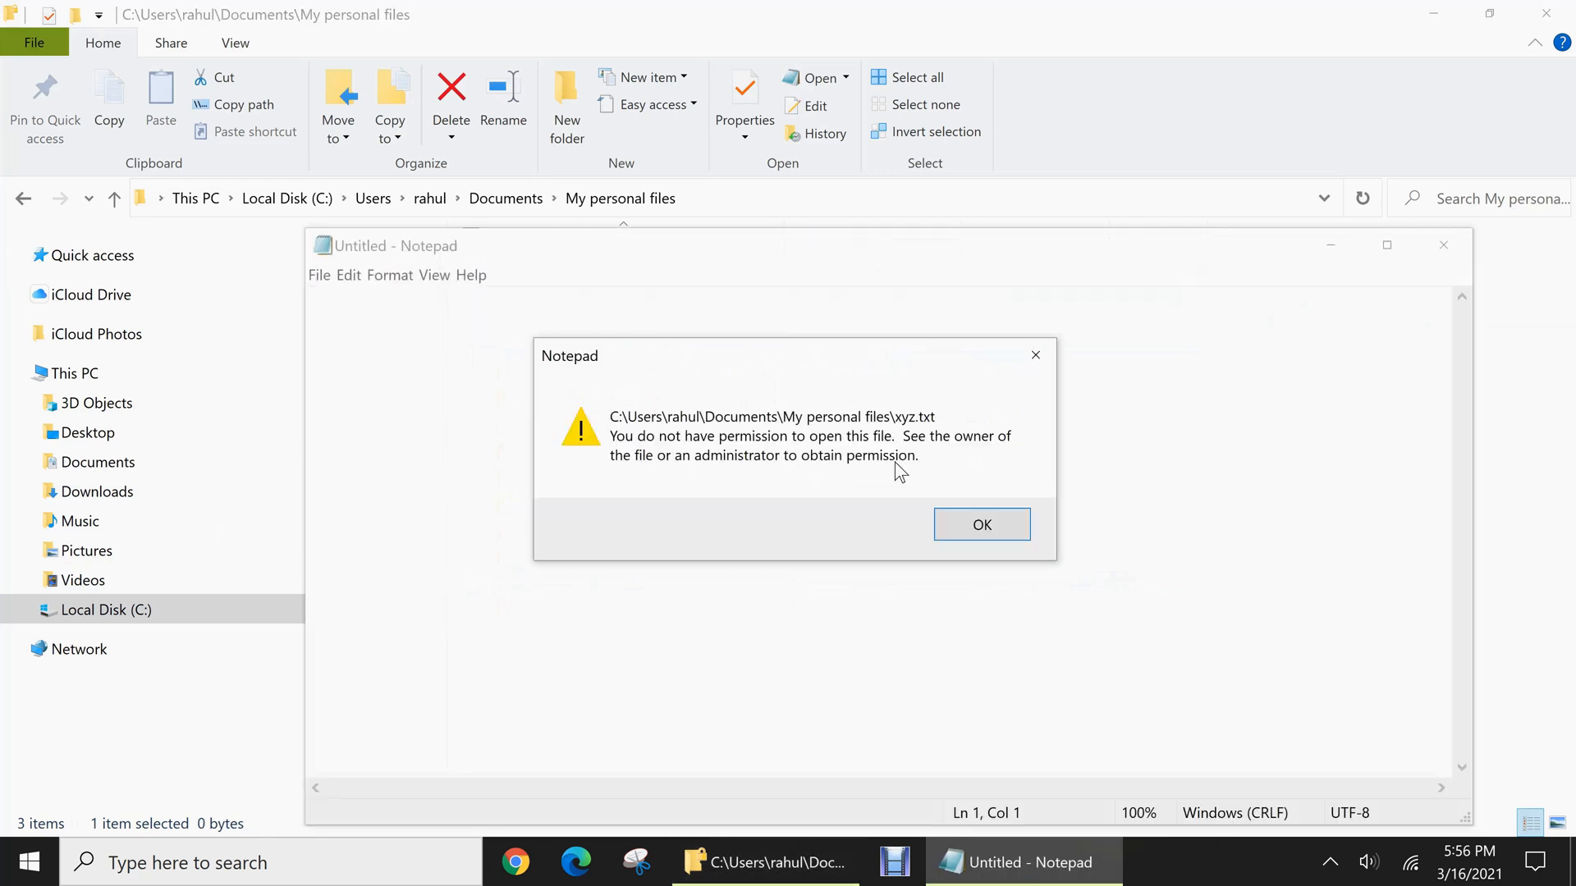
{"action": "left_click", "coordinate": [1010, 534]}
{"action": "left_click", "coordinate": [1444, 245]}
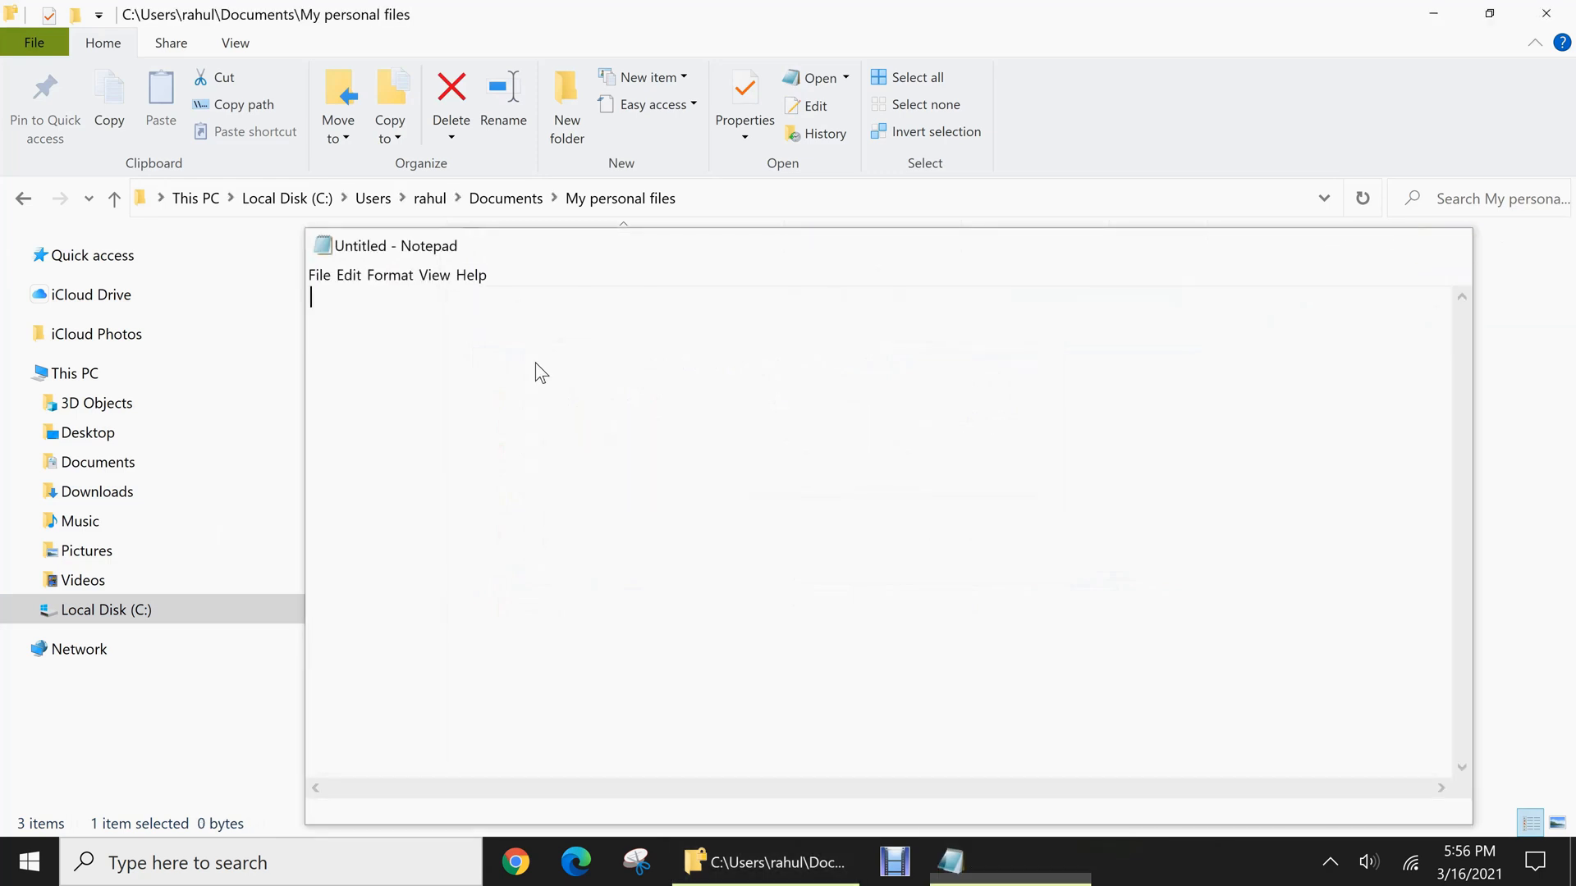
{"action": "left_click", "coordinate": [626, 397]}
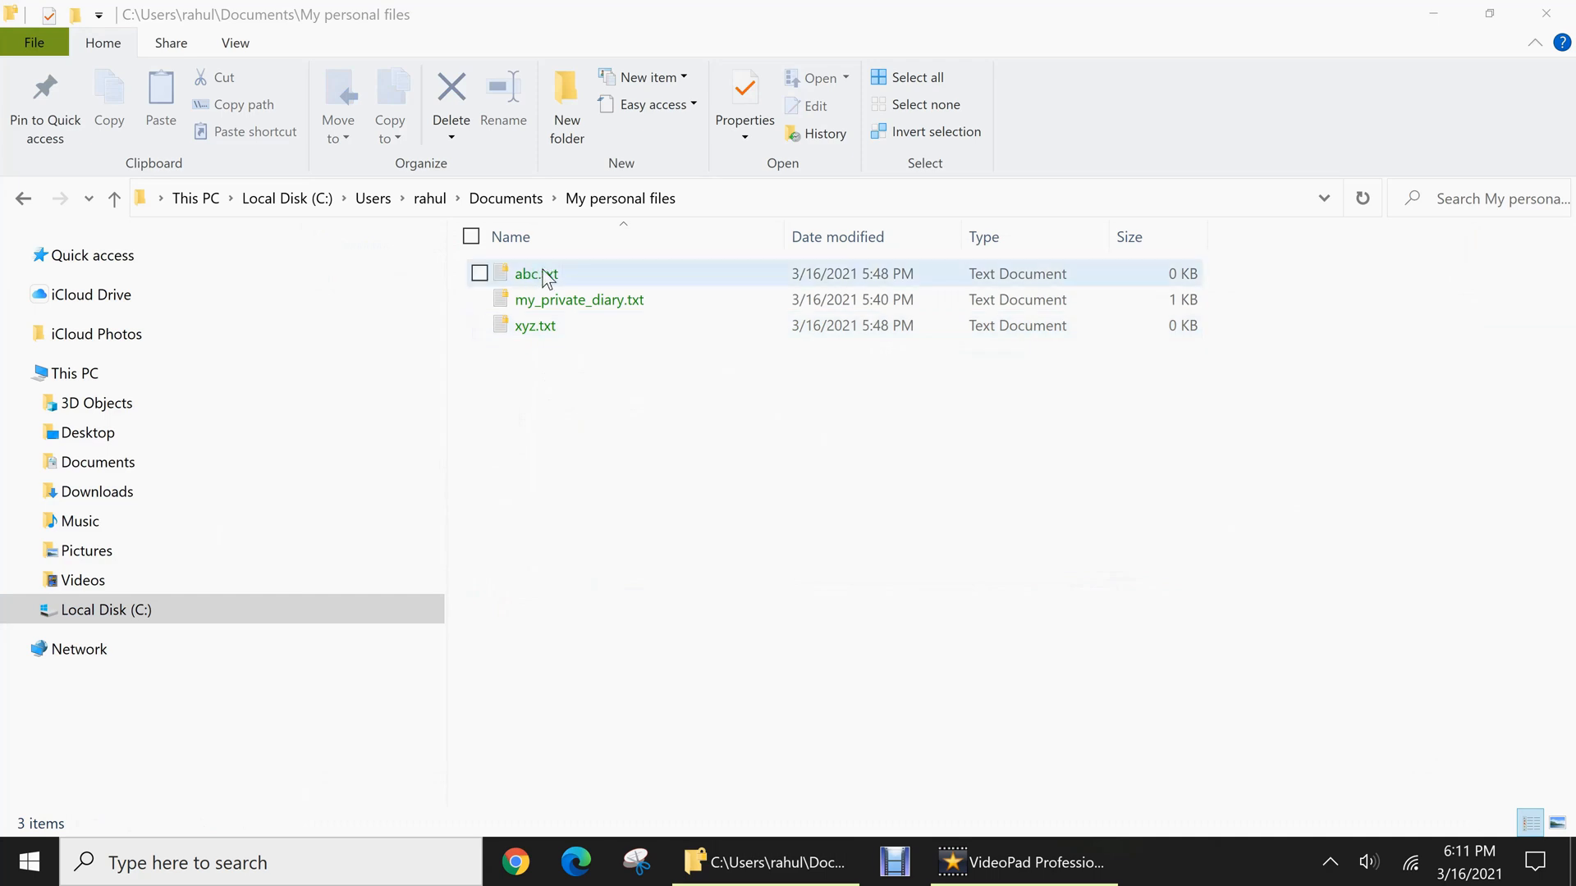
Try to turn off "Encrypt contents to secure data" in the advanced attributes of abc.txt and apply it with administrator permission
{"action": "left_click", "coordinate": [545, 274]}
{"action": "right_click", "coordinate": [545, 275]}
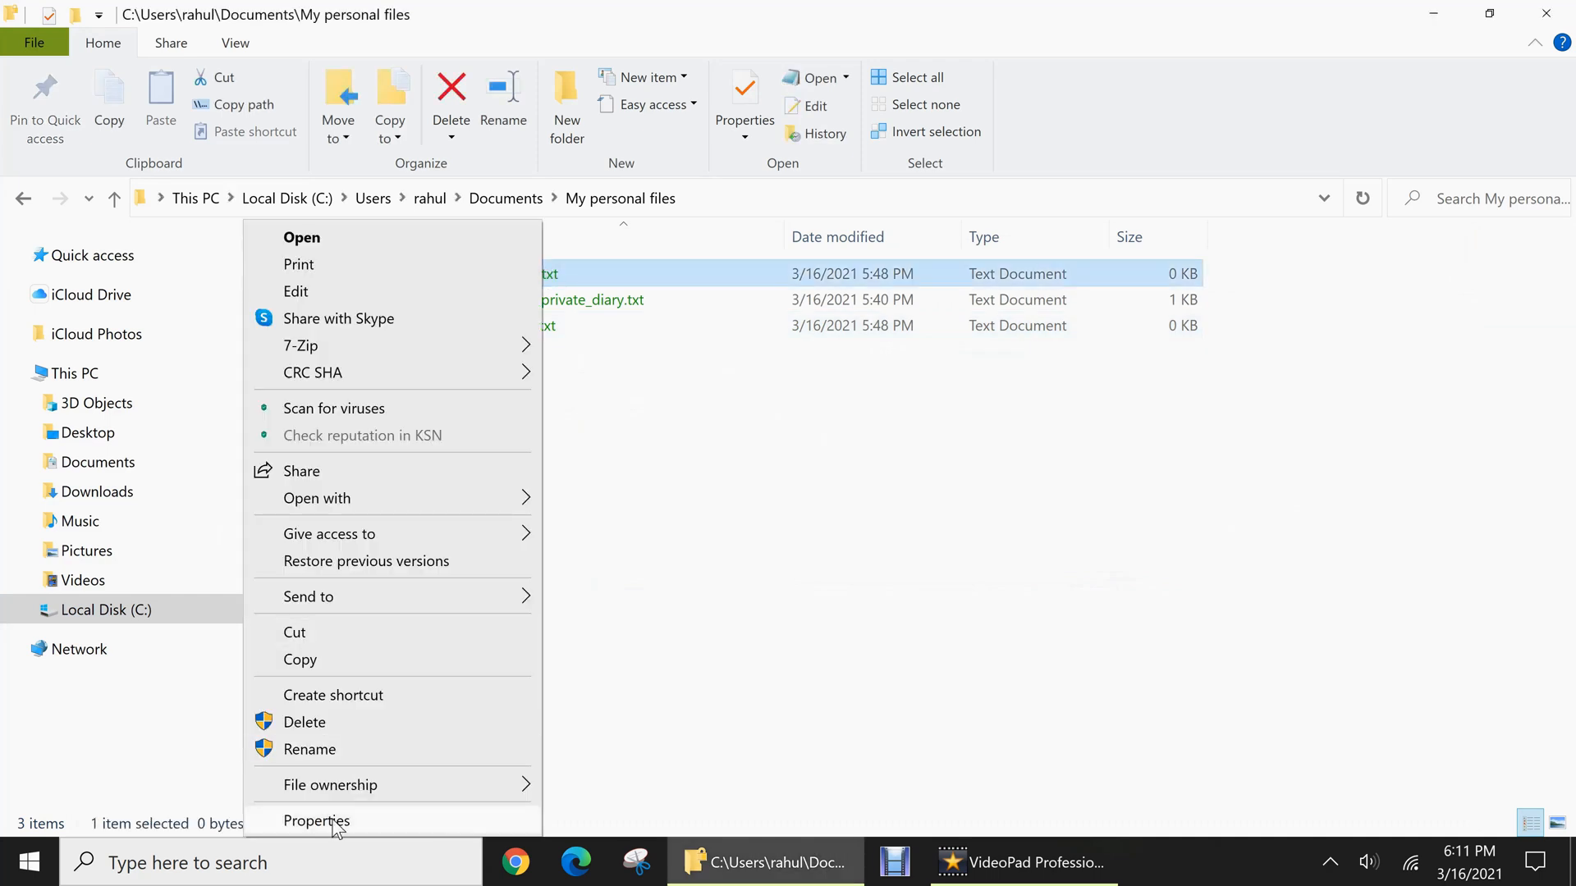
{"action": "left_click", "coordinate": [393, 817]}
{"action": "left_click", "coordinate": [902, 683]}
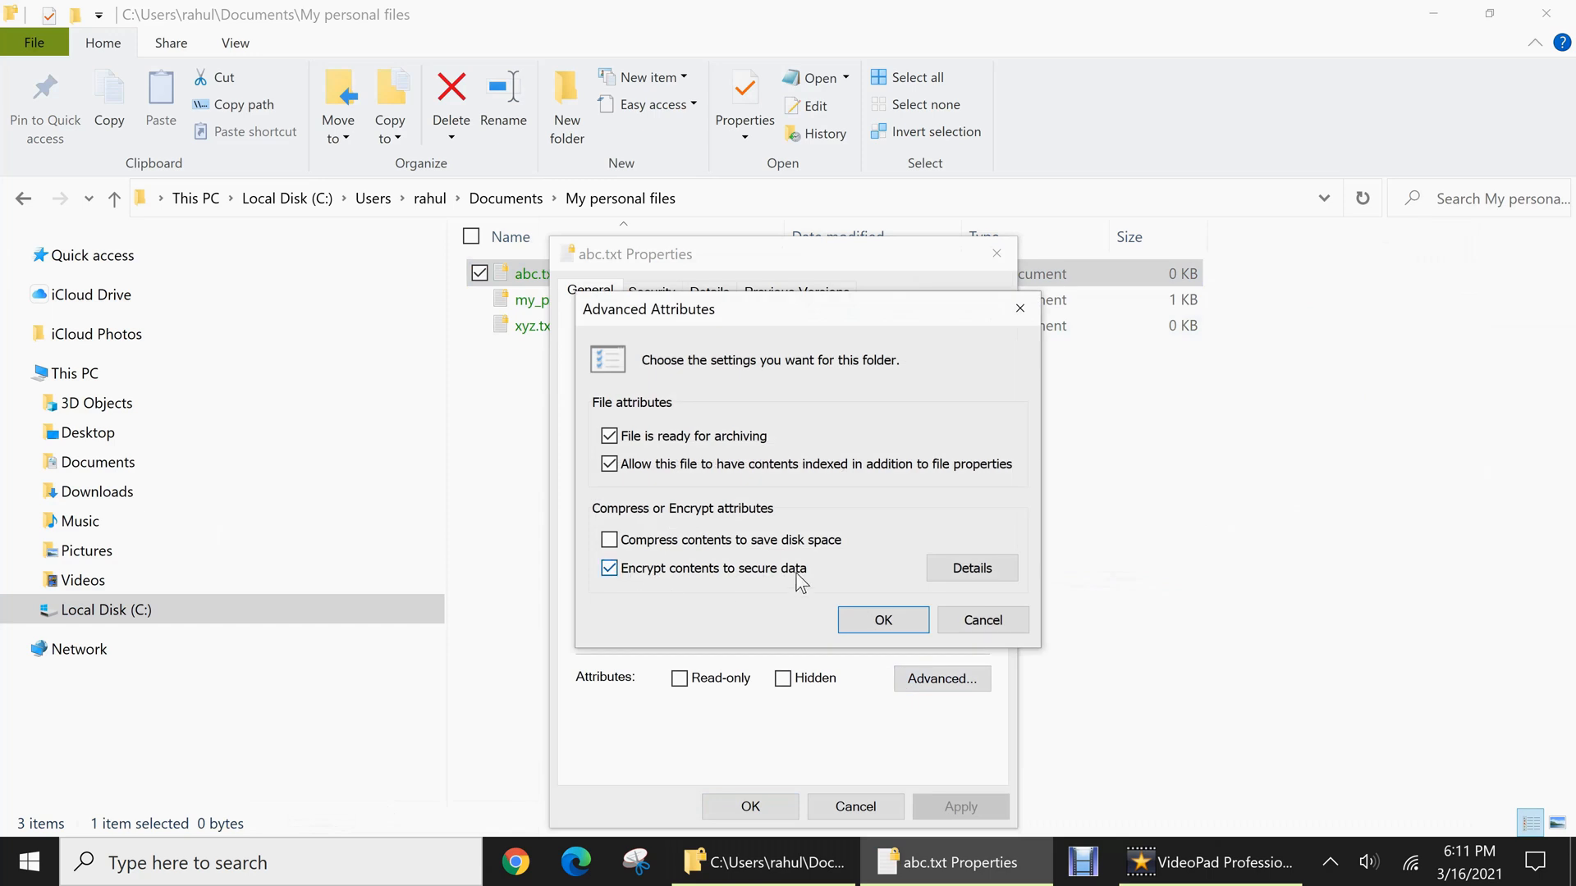
{"action": "left_click", "coordinate": [612, 571]}
{"action": "left_click", "coordinate": [885, 620]}
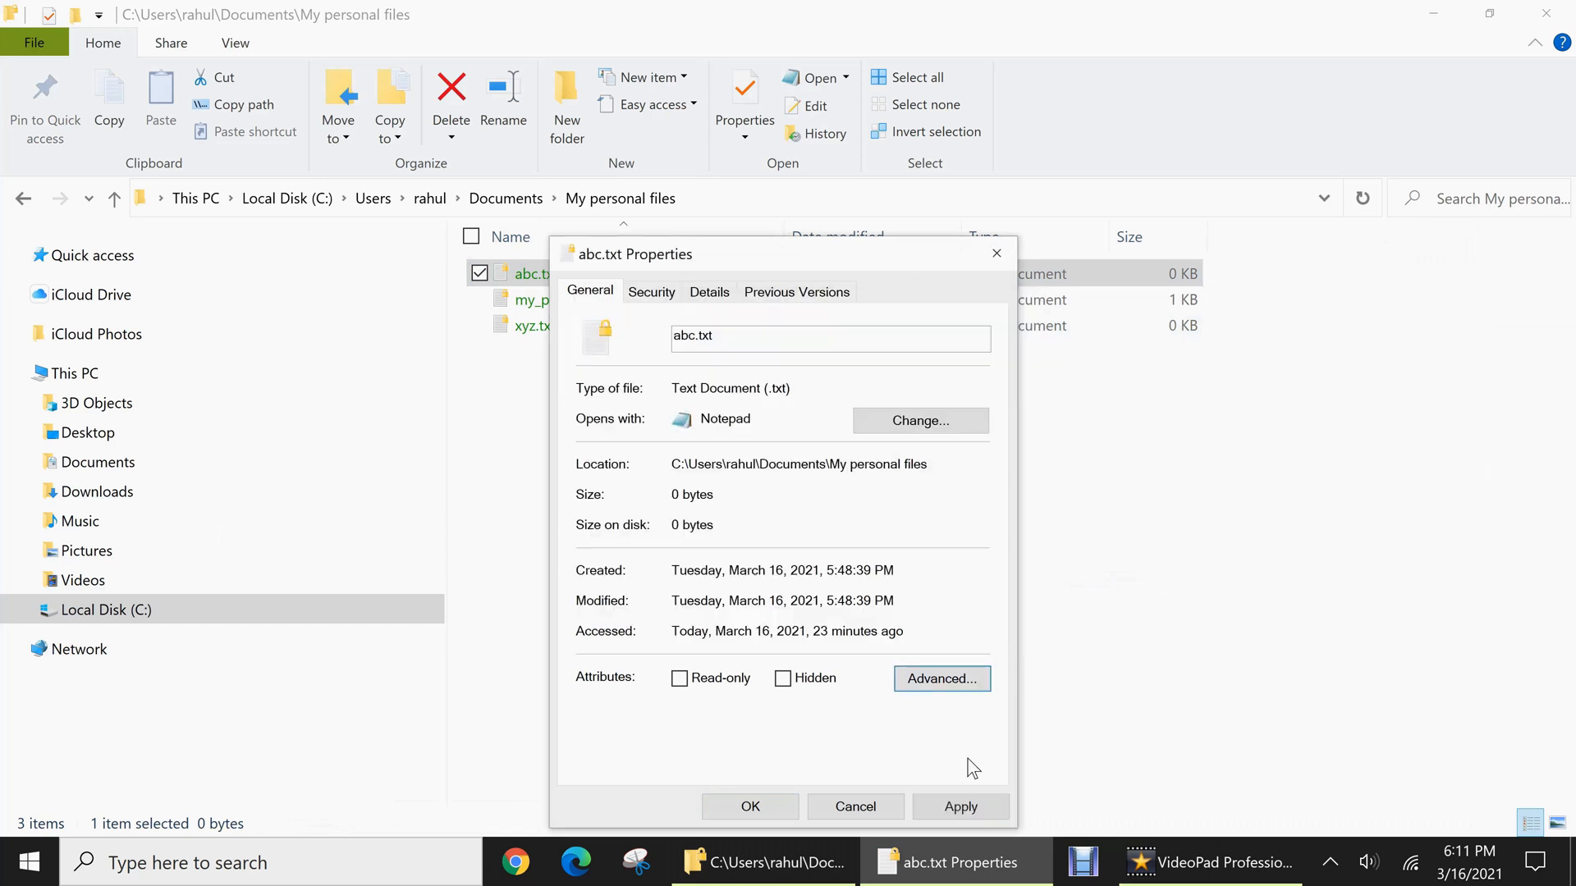
{"action": "left_click", "coordinate": [968, 800]}
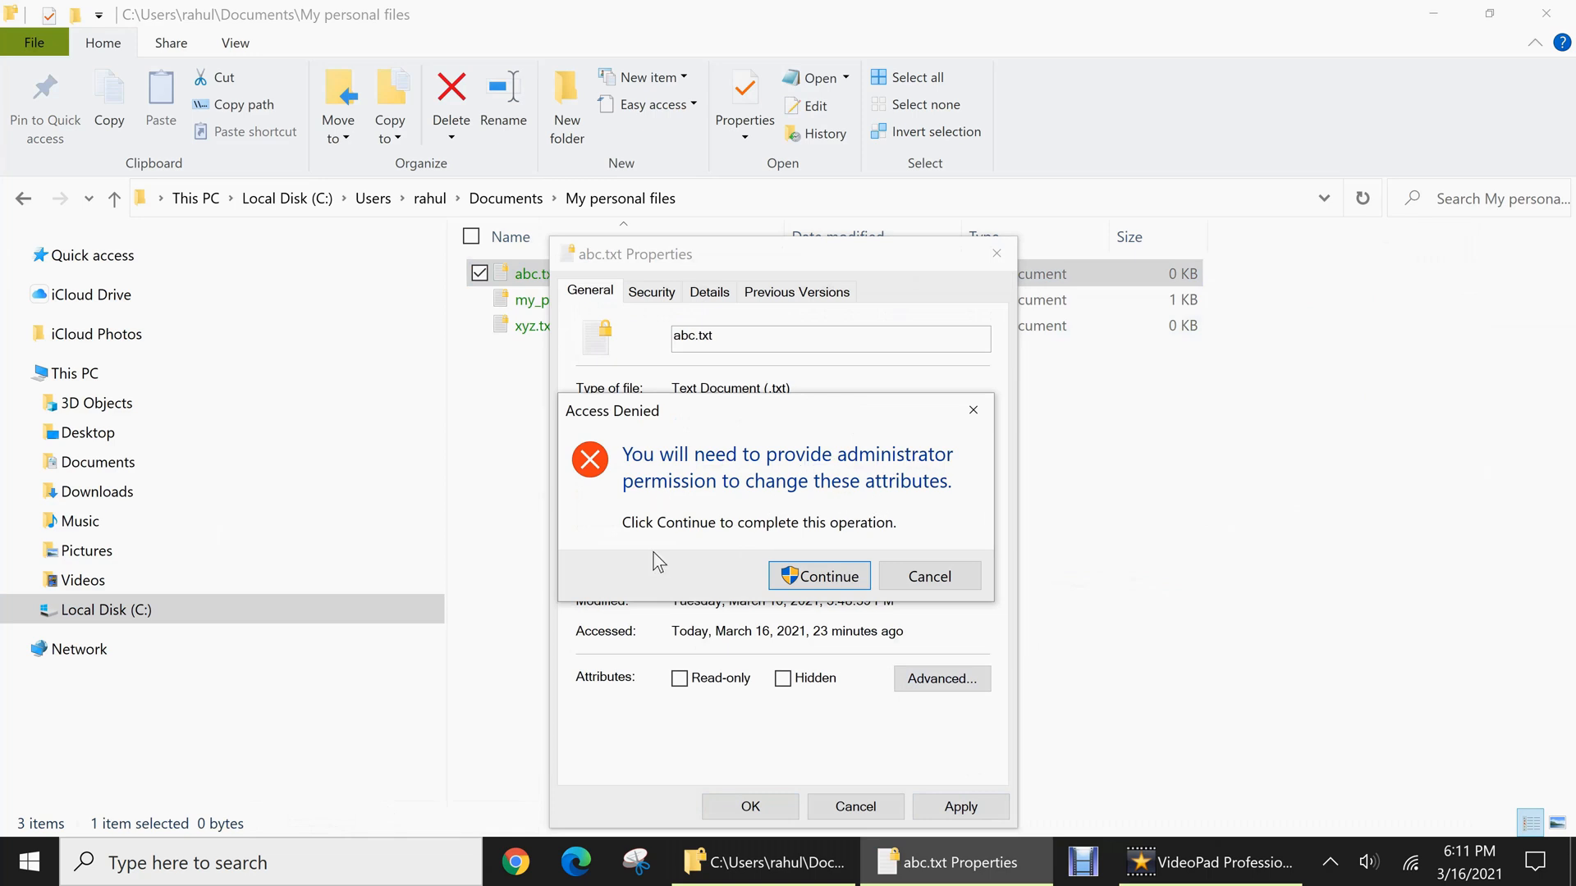
{"action": "left_click", "coordinate": [795, 575]}
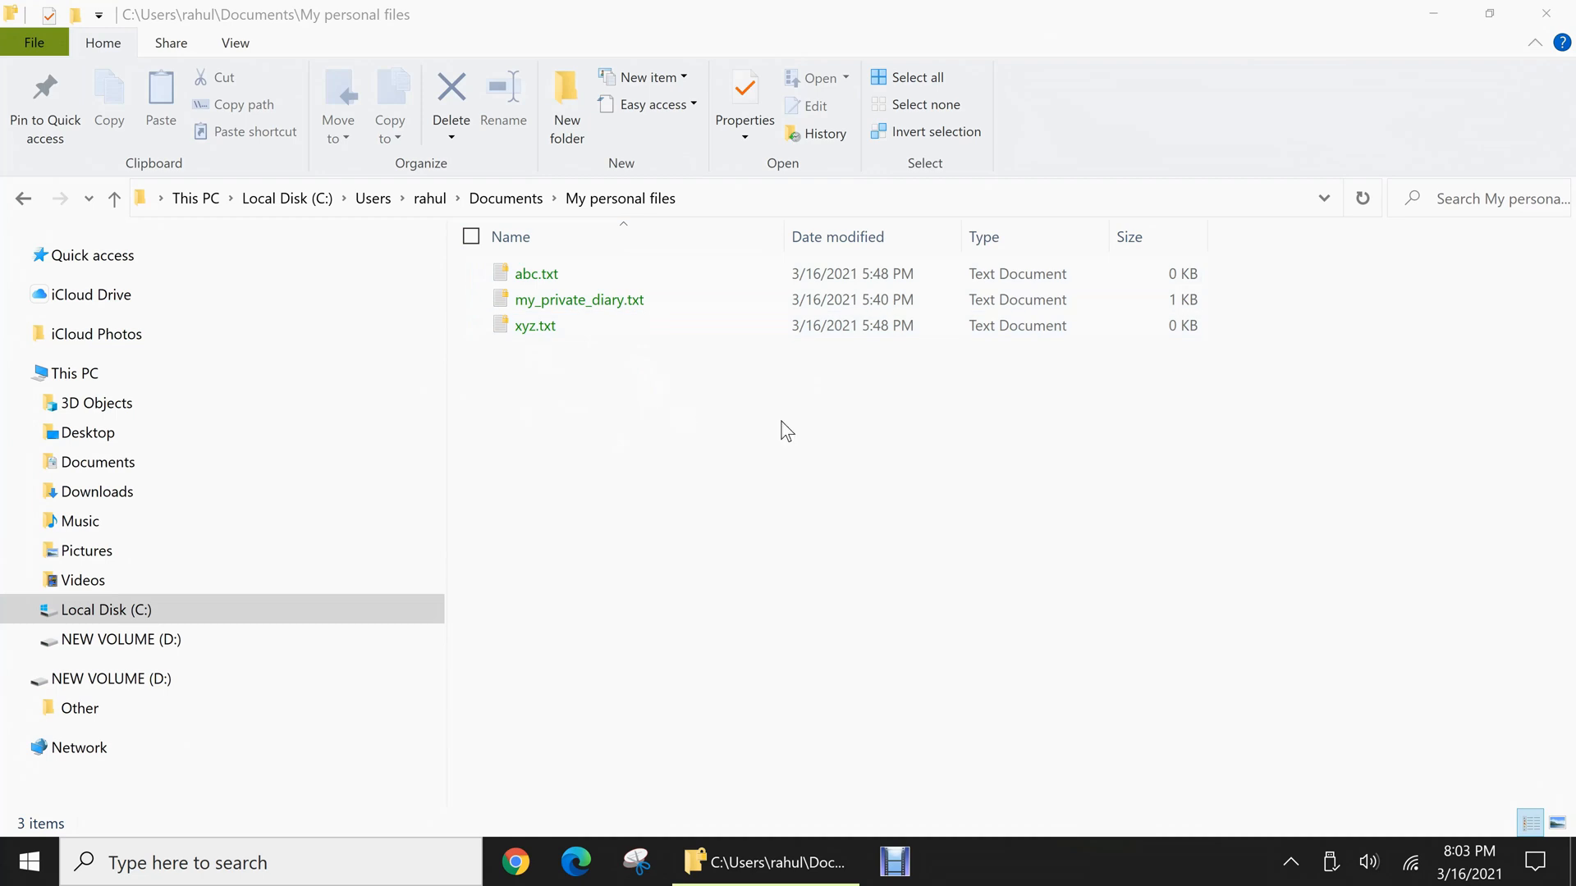
Open User Accounts in the Control Panel and select the encrypted files' owner under the accounts to manage
{"action": "left_click", "coordinate": [28, 860]}
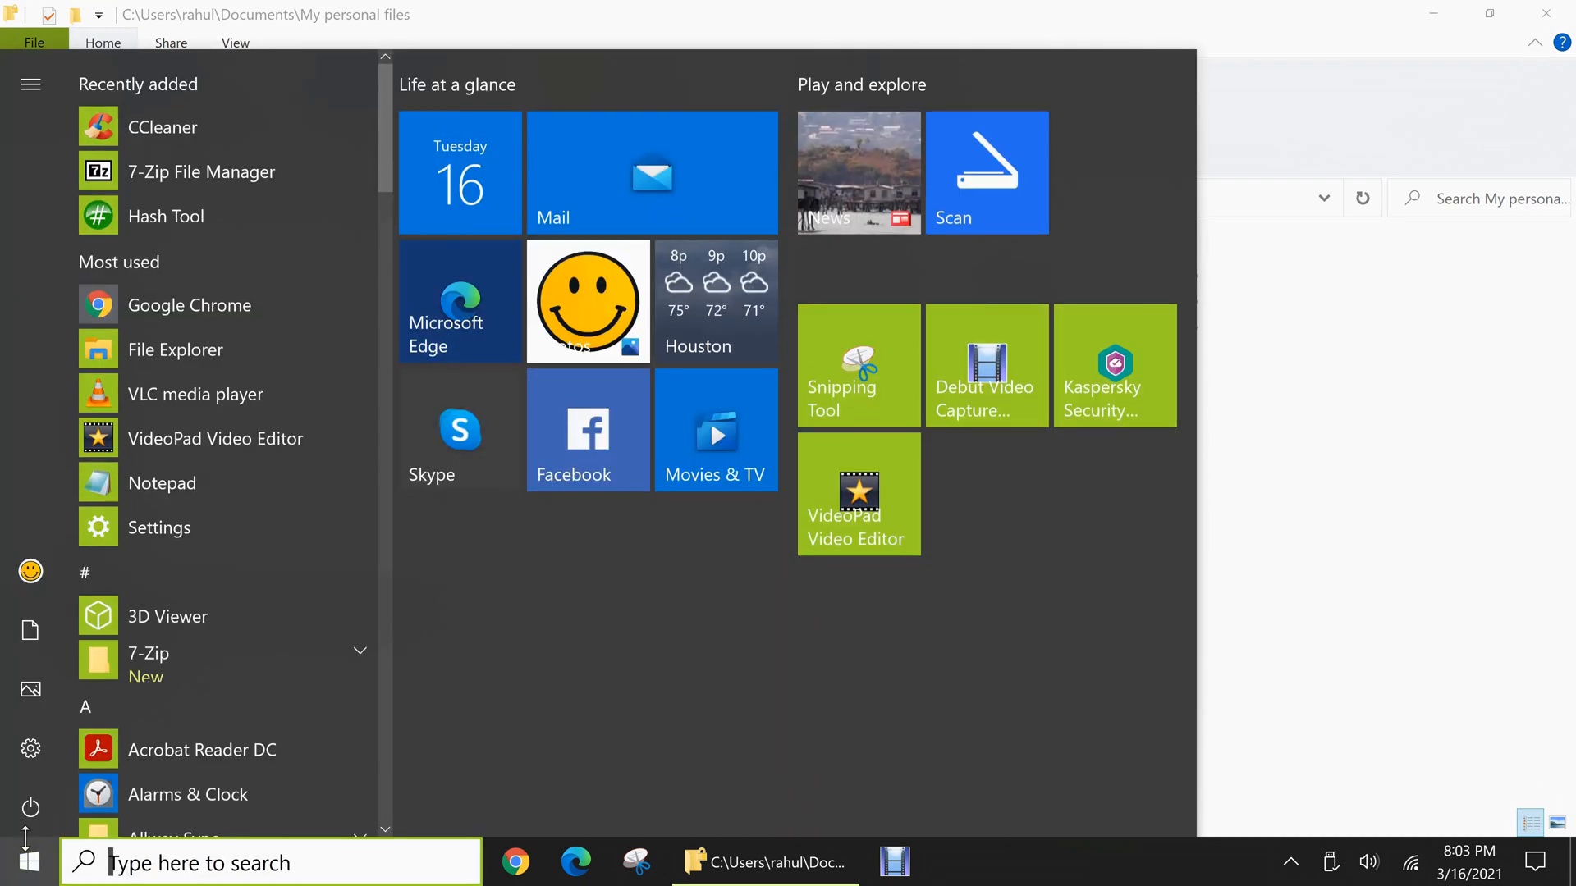
{"action": "type", "text": "cont"}
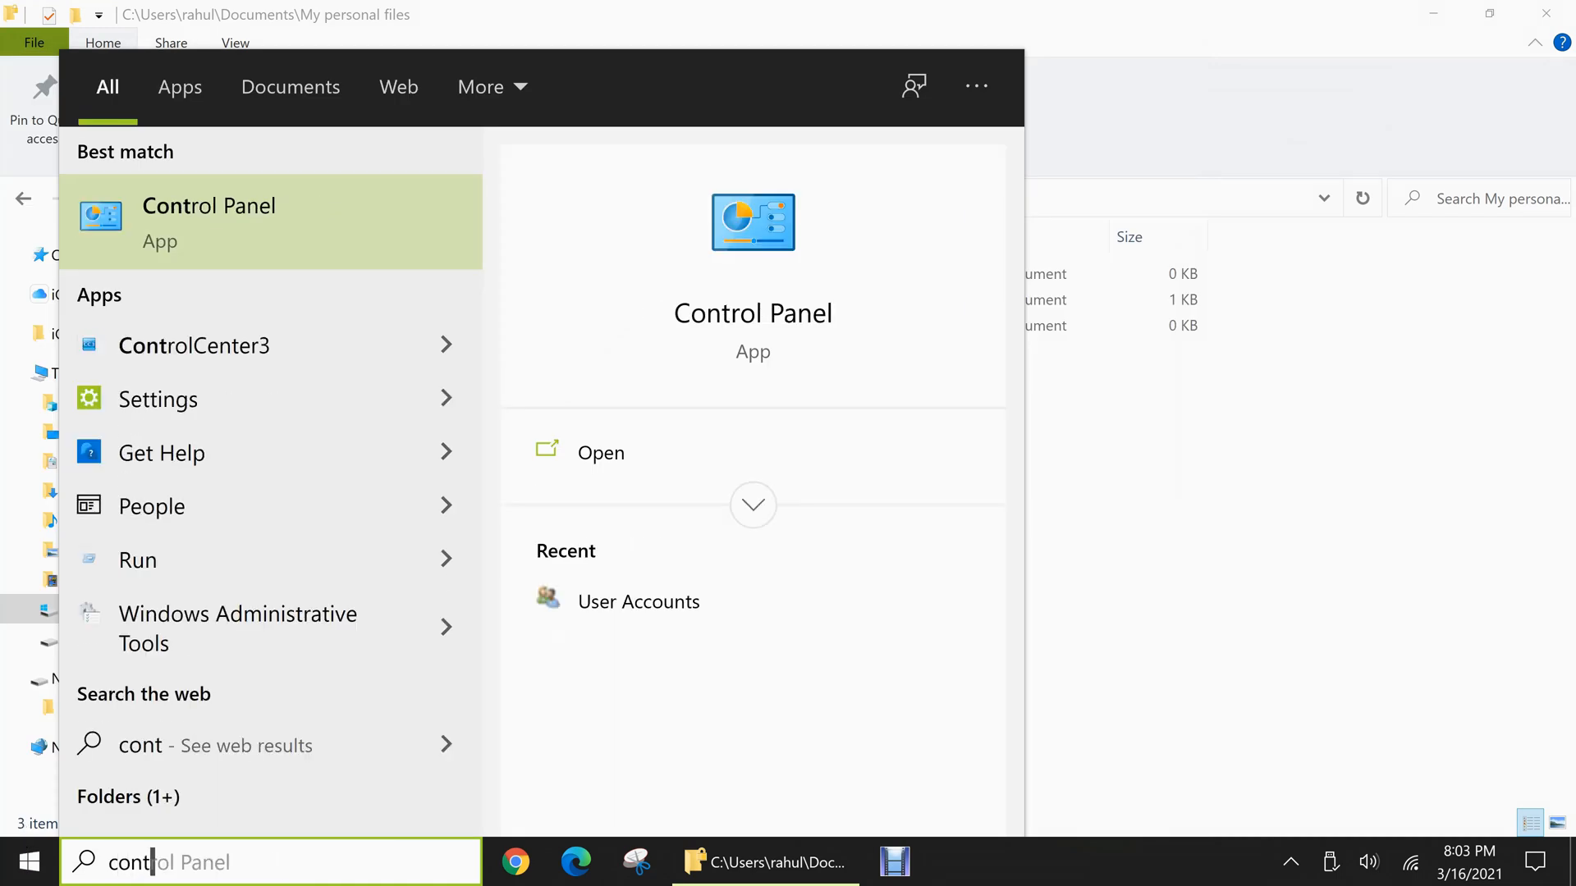
{"action": "left_click", "coordinate": [303, 231]}
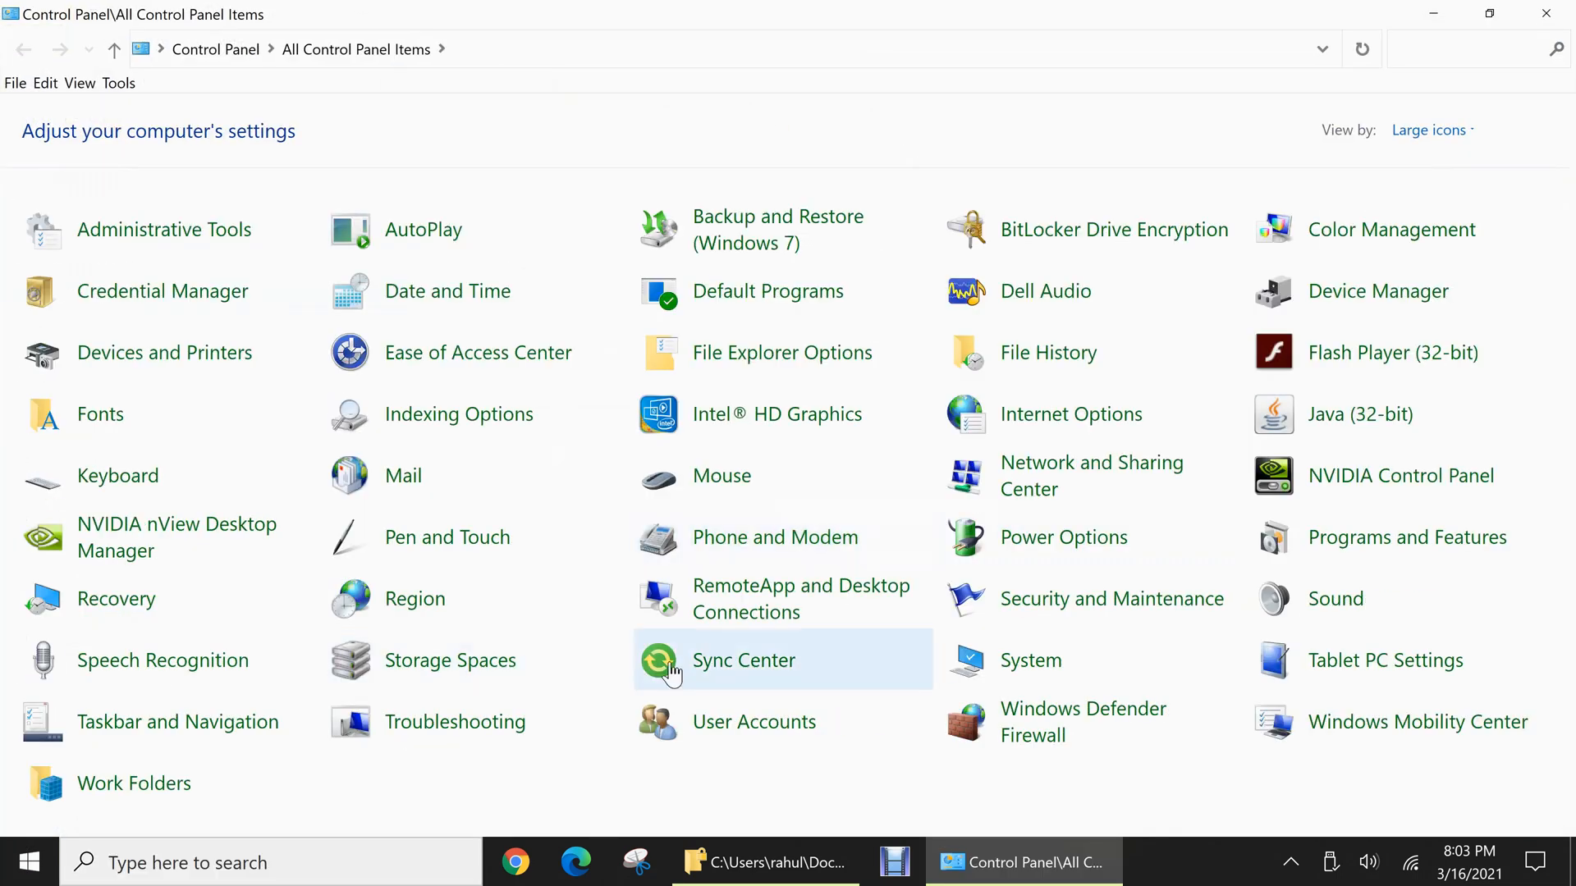
{"action": "left_click", "coordinate": [697, 734]}
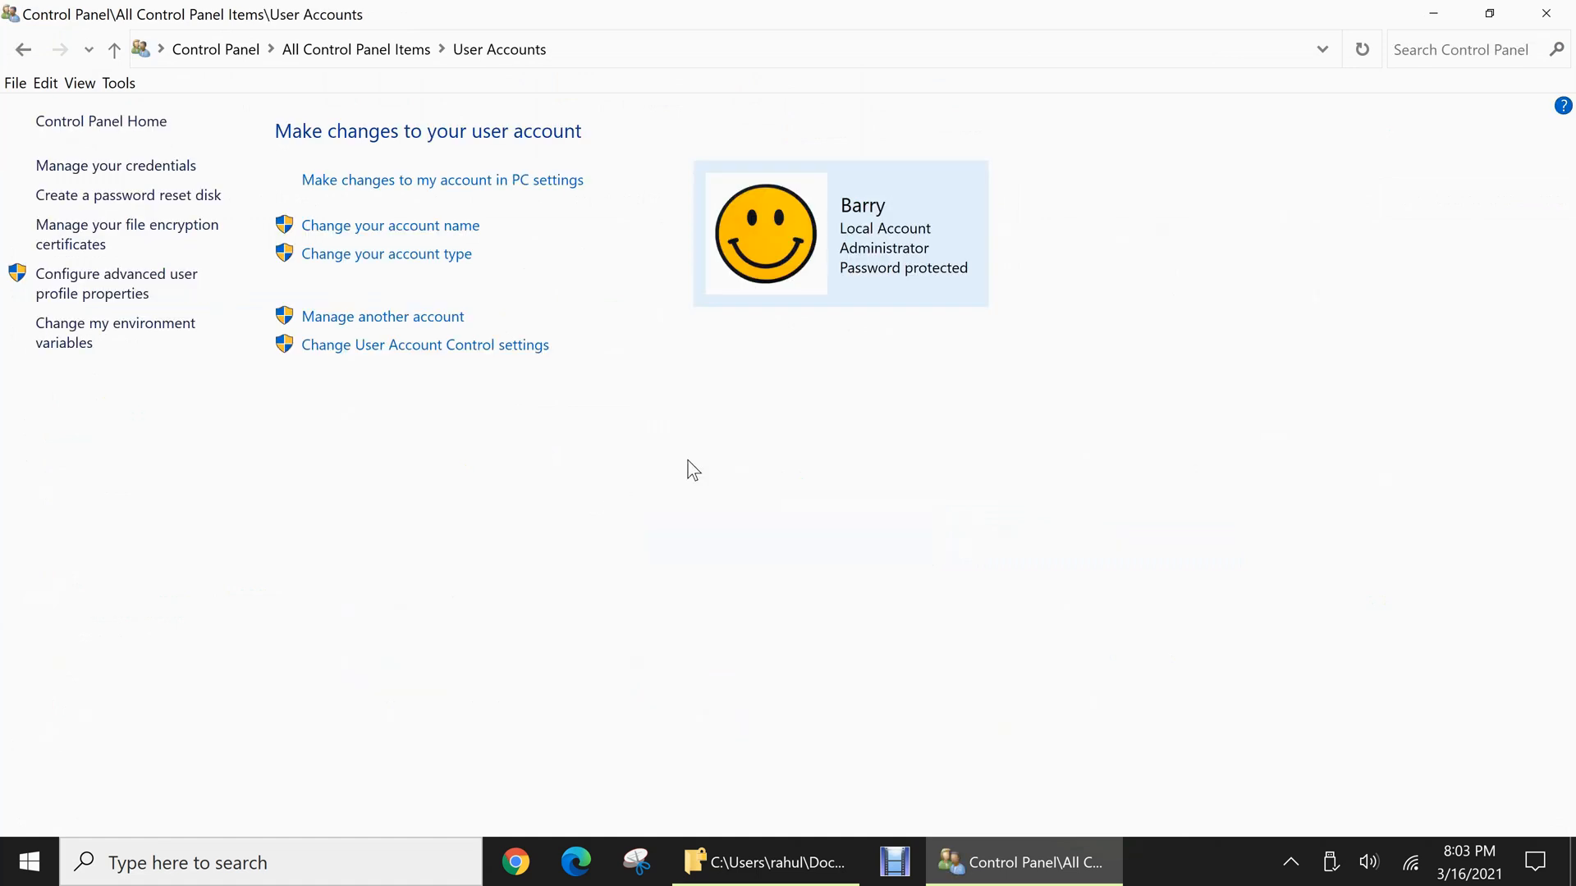
{"action": "left_click", "coordinate": [332, 318]}
{"action": "left_click", "coordinate": [941, 245]}
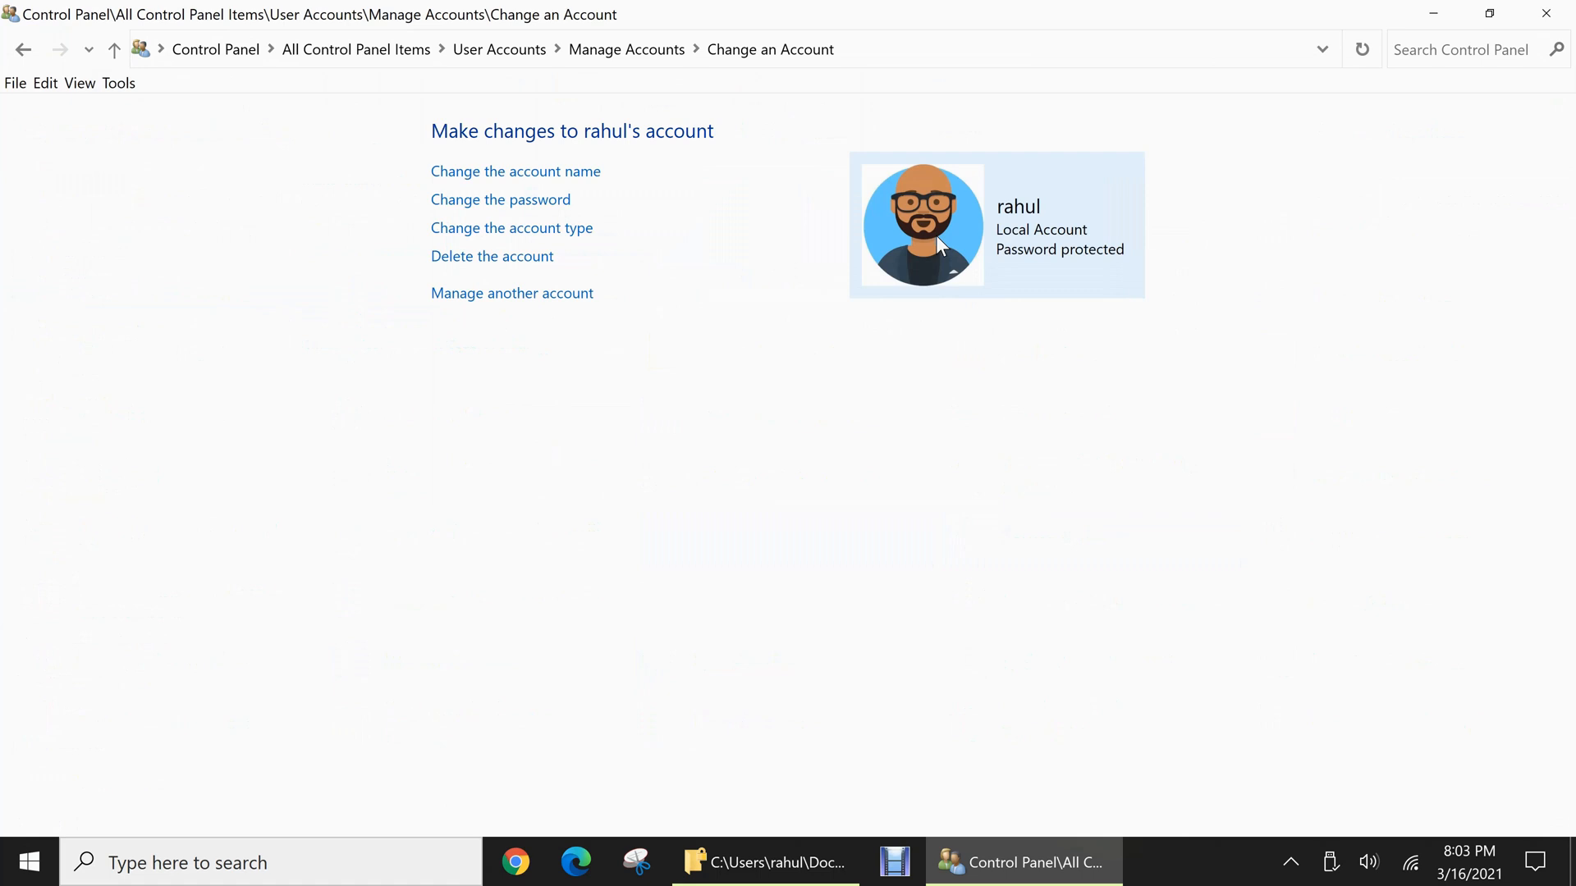
Change that account's password, entering and confirming the new password with the hint "numbers", and close the open windows
{"action": "left_click", "coordinate": [497, 208]}
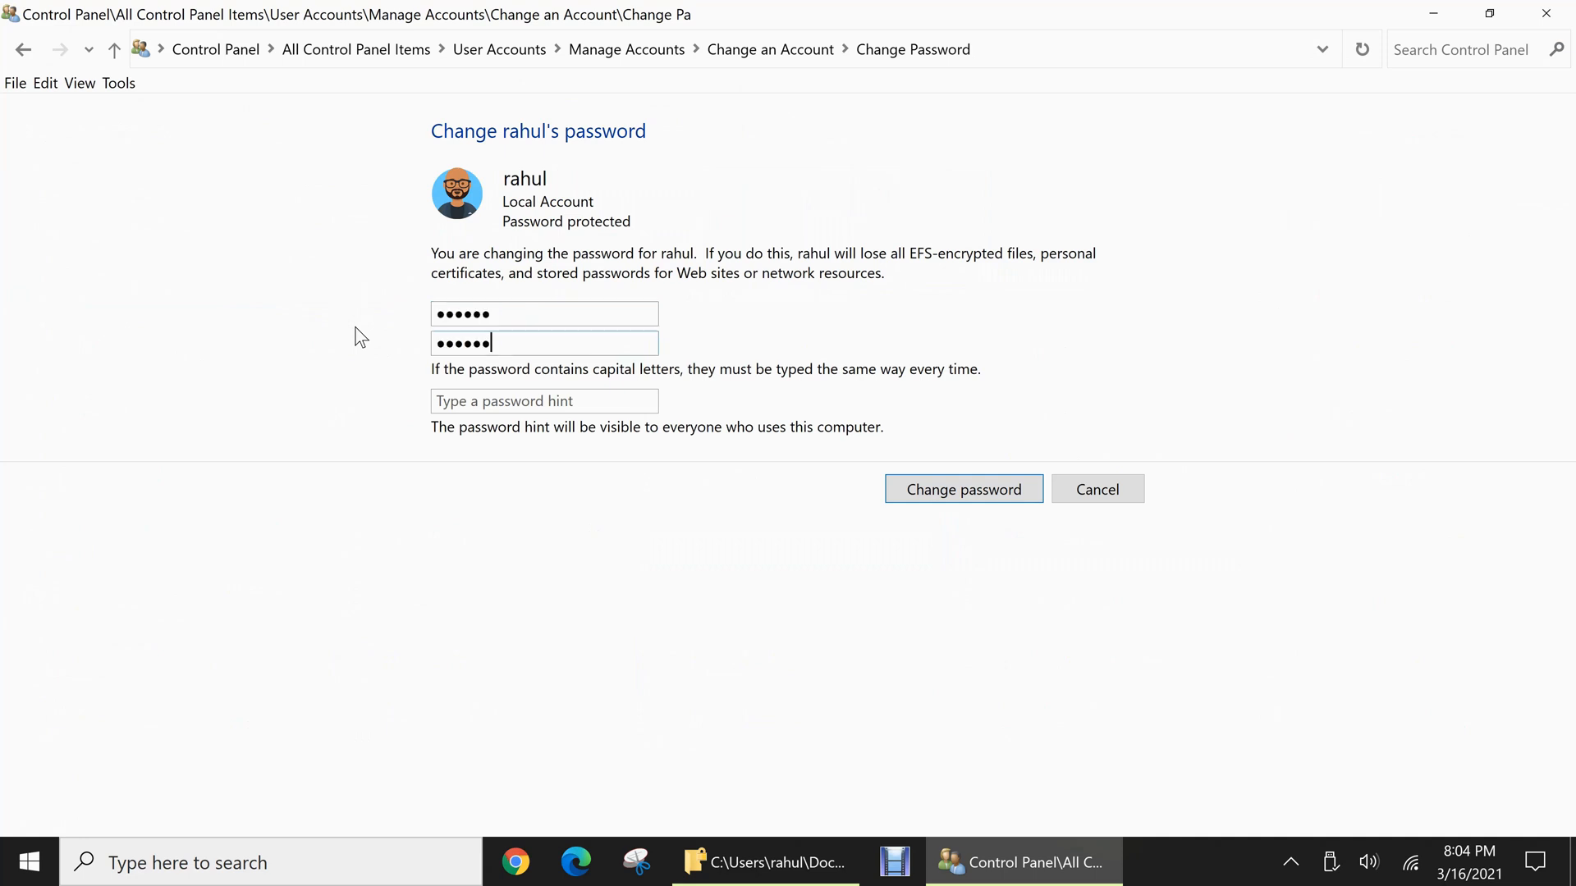
{"action": "type", "text": "numbers"}
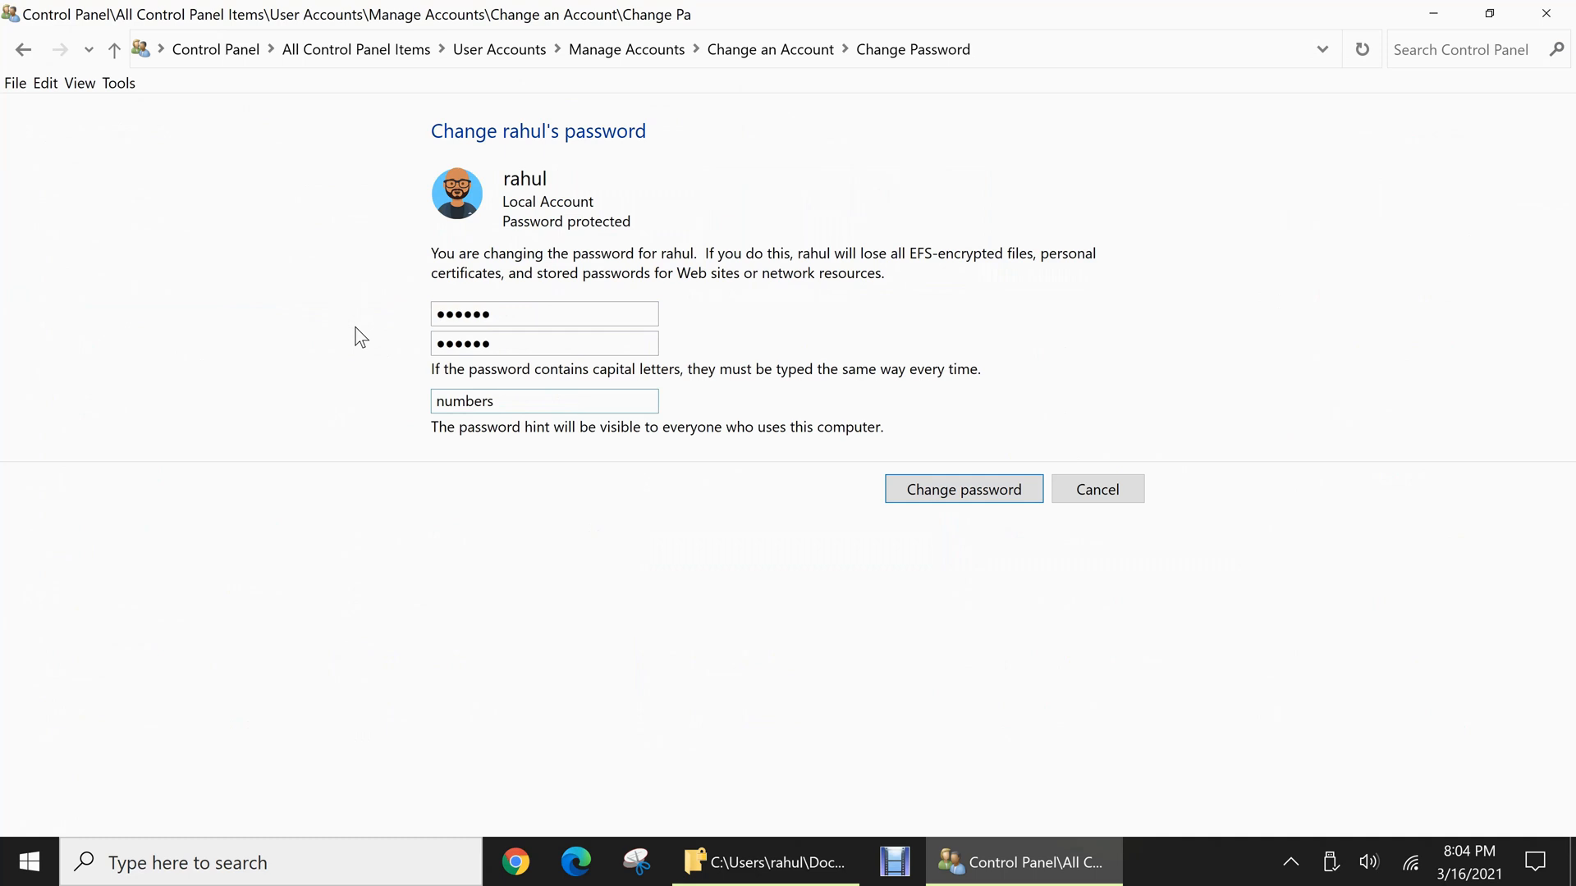
{"action": "left_click", "coordinate": [946, 491]}
{"action": "left_click", "coordinate": [1541, 14]}
{"action": "left_click", "coordinate": [1542, 14]}
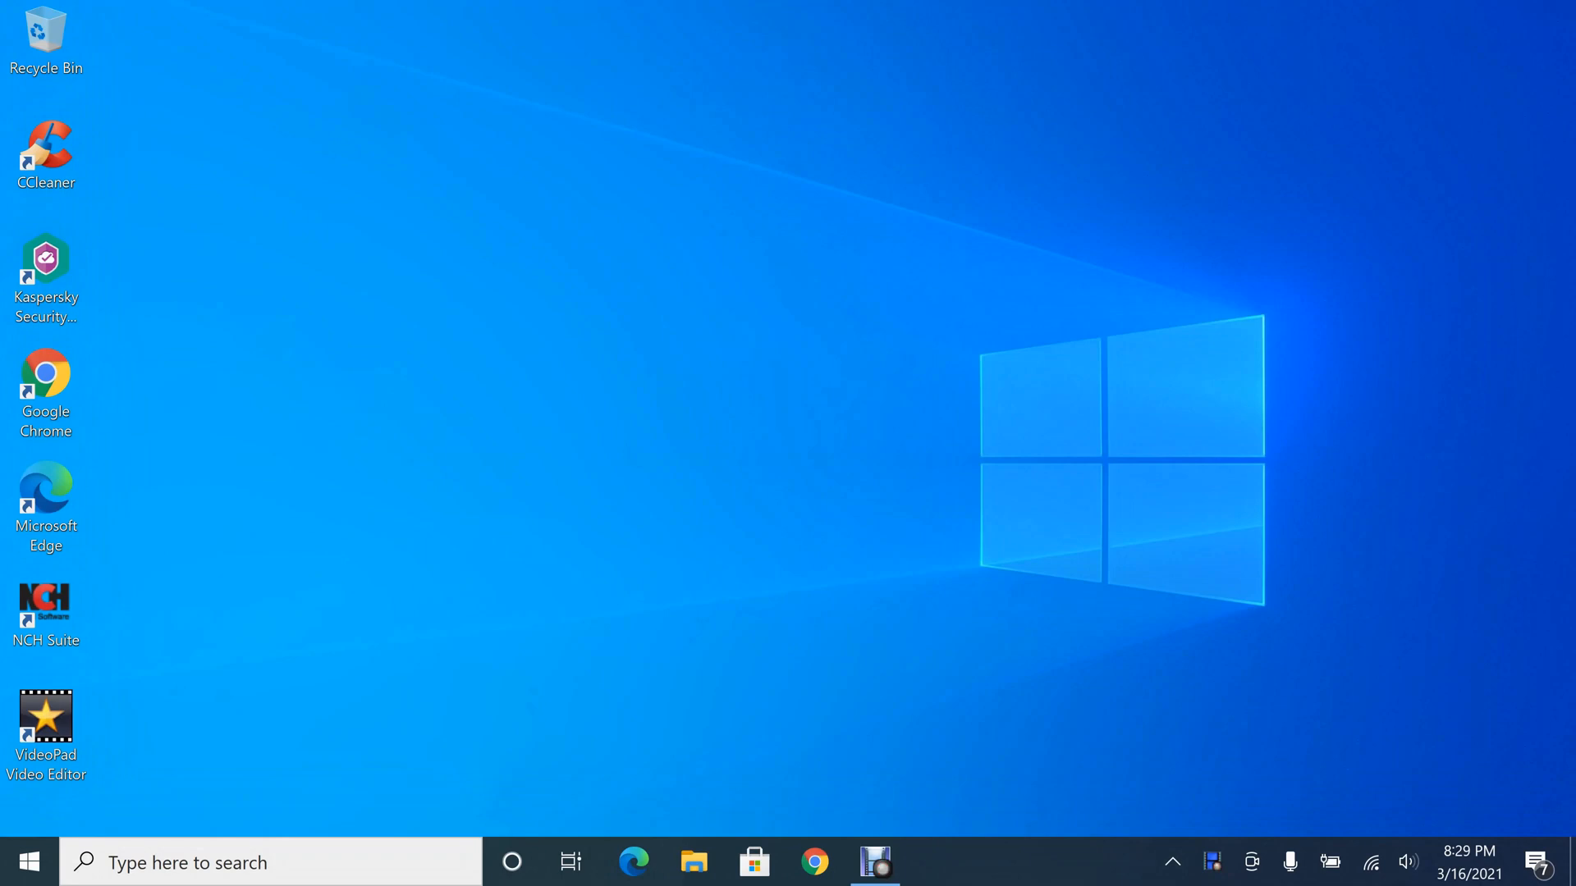
Open the My personal files folder in Documents and try to open abc.txt, closing Notepad after the attempt
{"action": "left_click", "coordinate": [694, 862]}
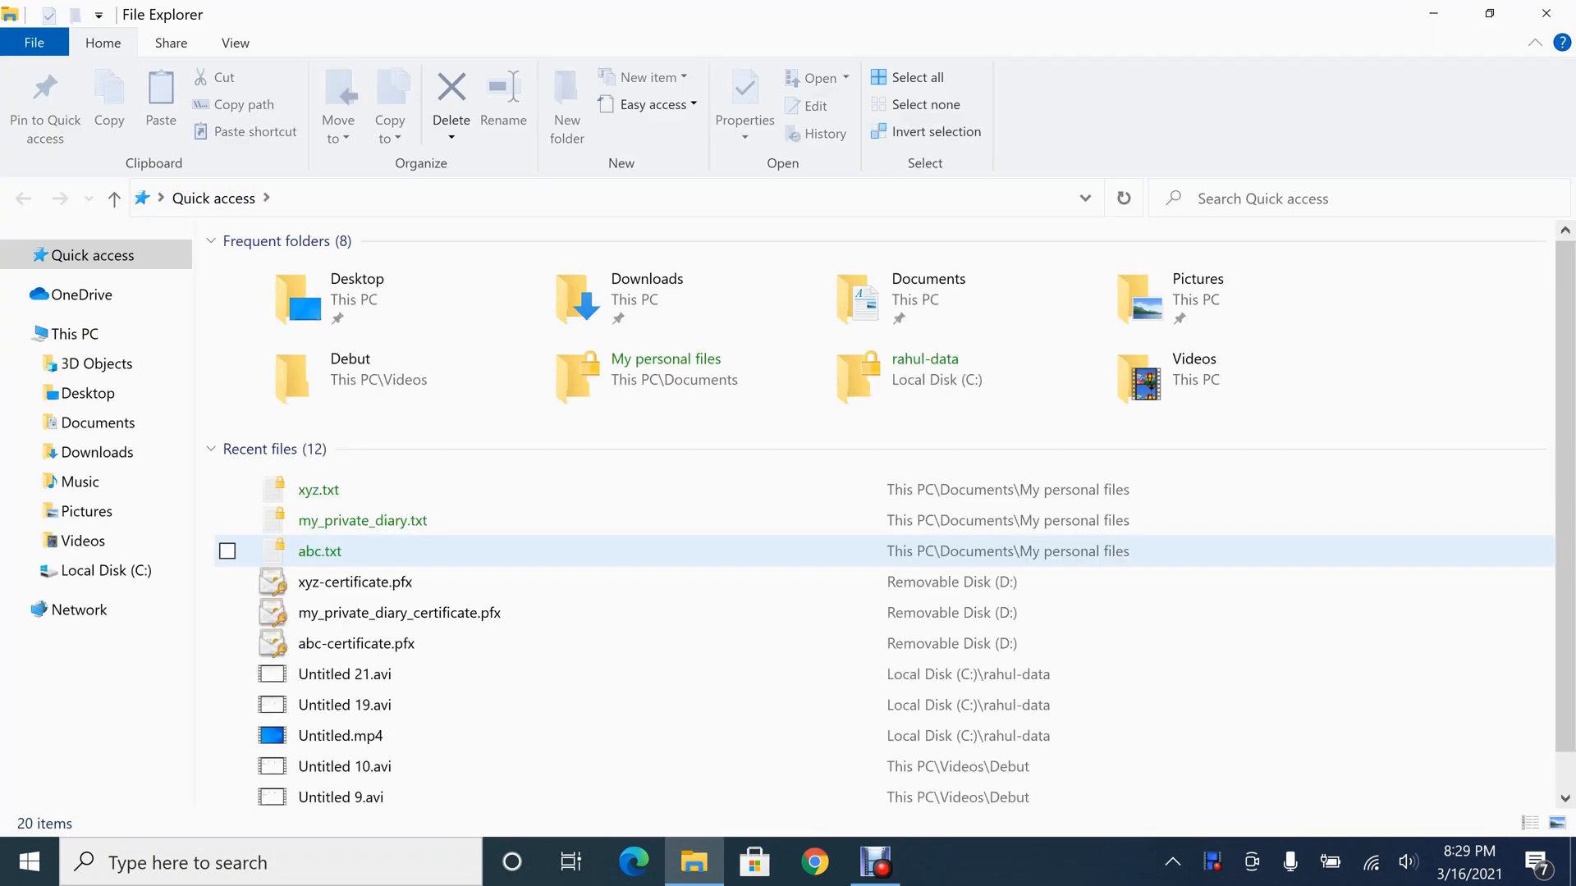
{"action": "left_click", "coordinate": [97, 451]}
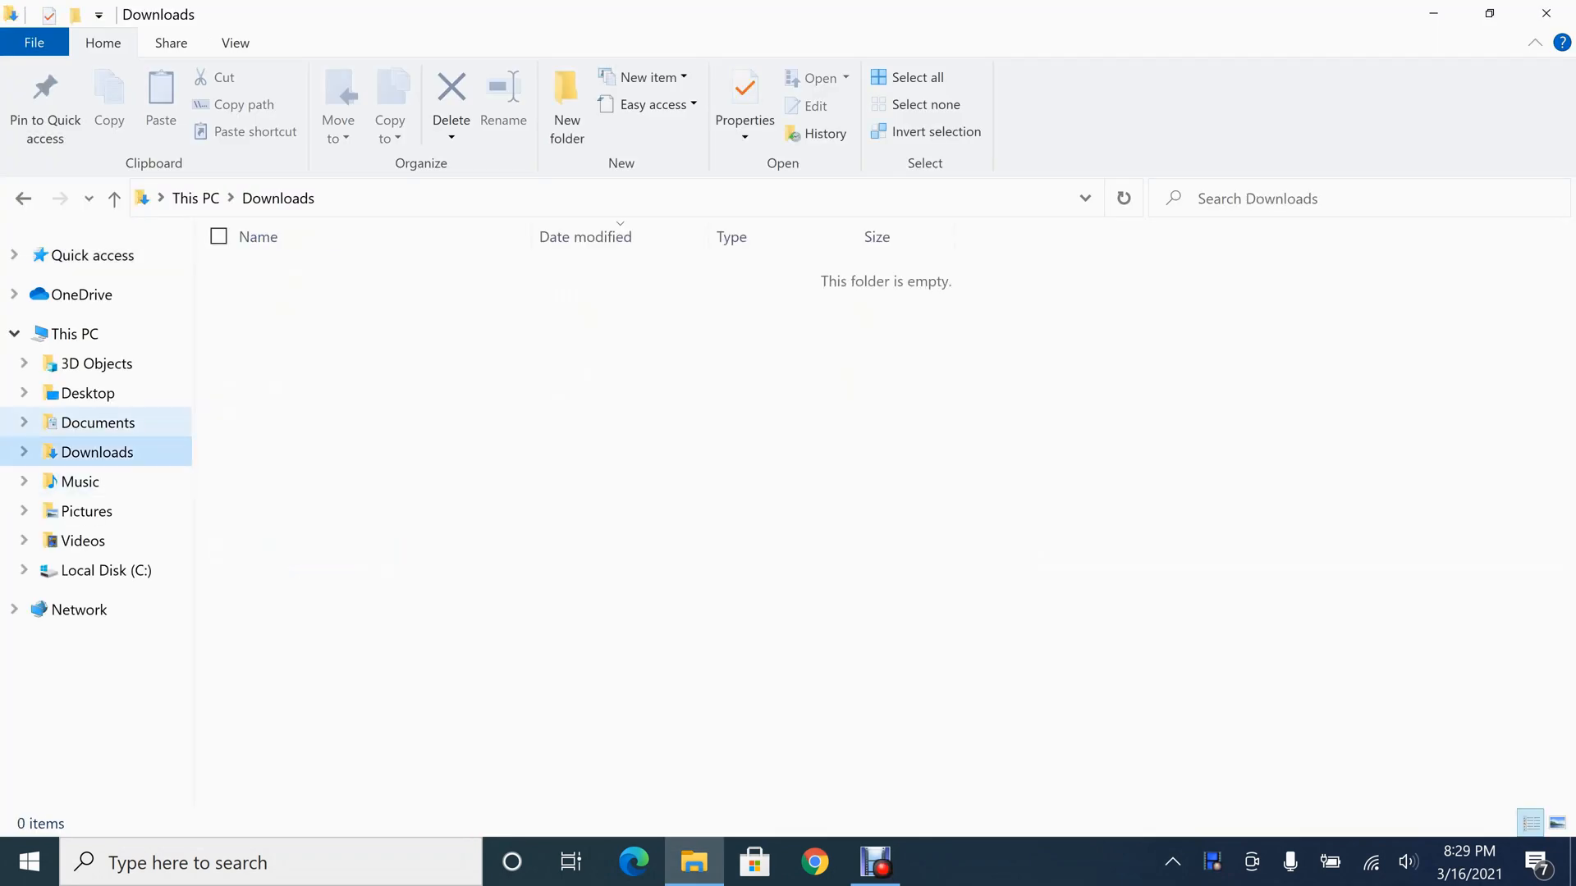
{"action": "left_click", "coordinate": [98, 423]}
{"action": "double_click", "coordinate": [279, 291]}
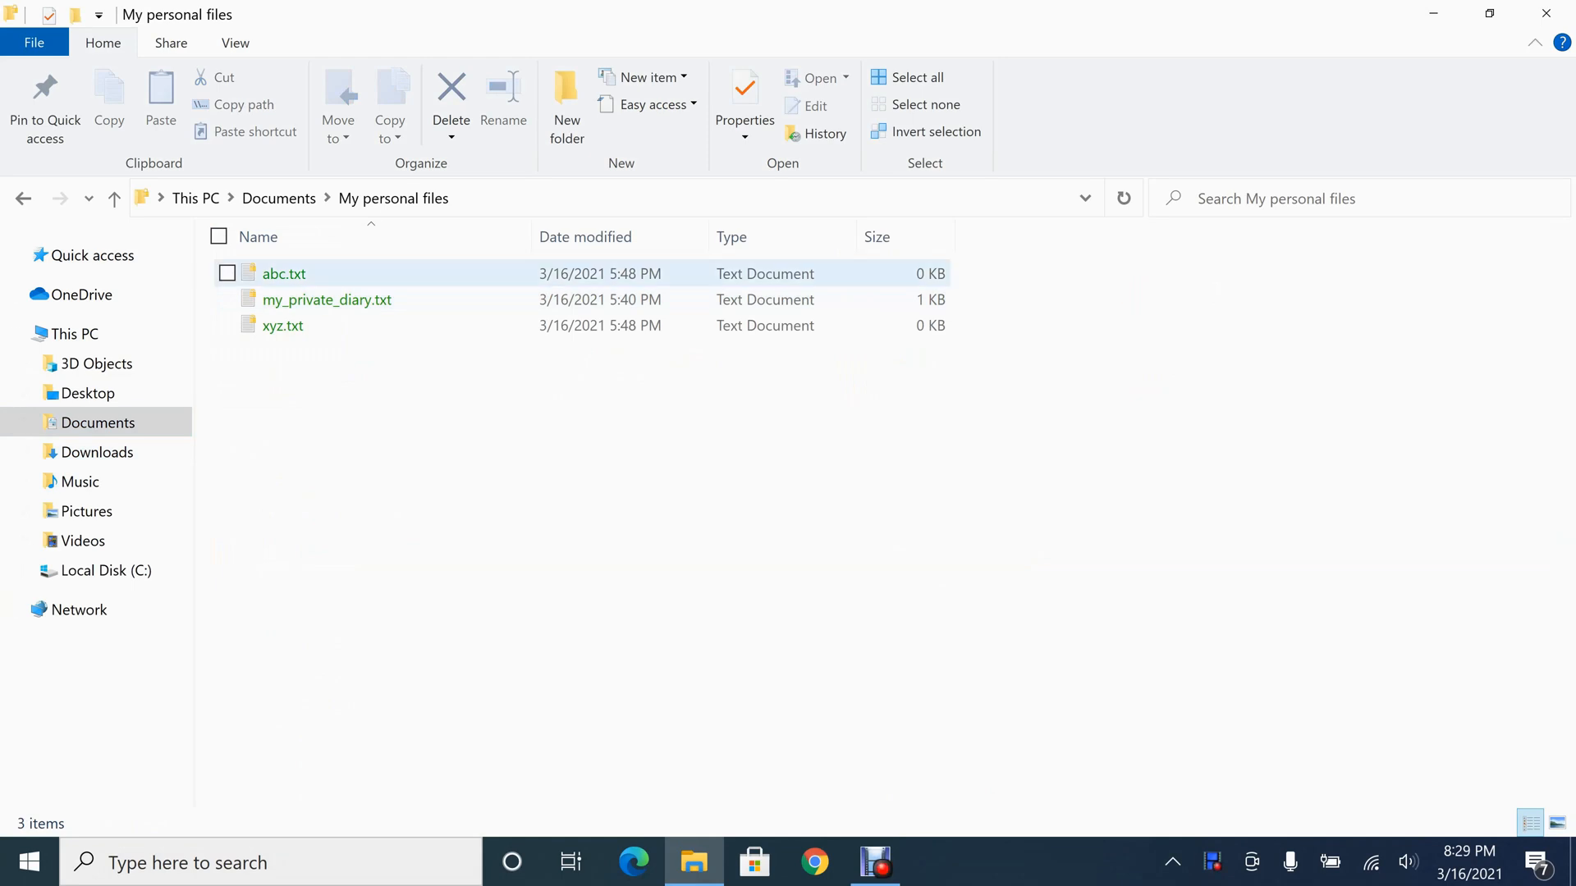
{"action": "double_click", "coordinate": [300, 276]}
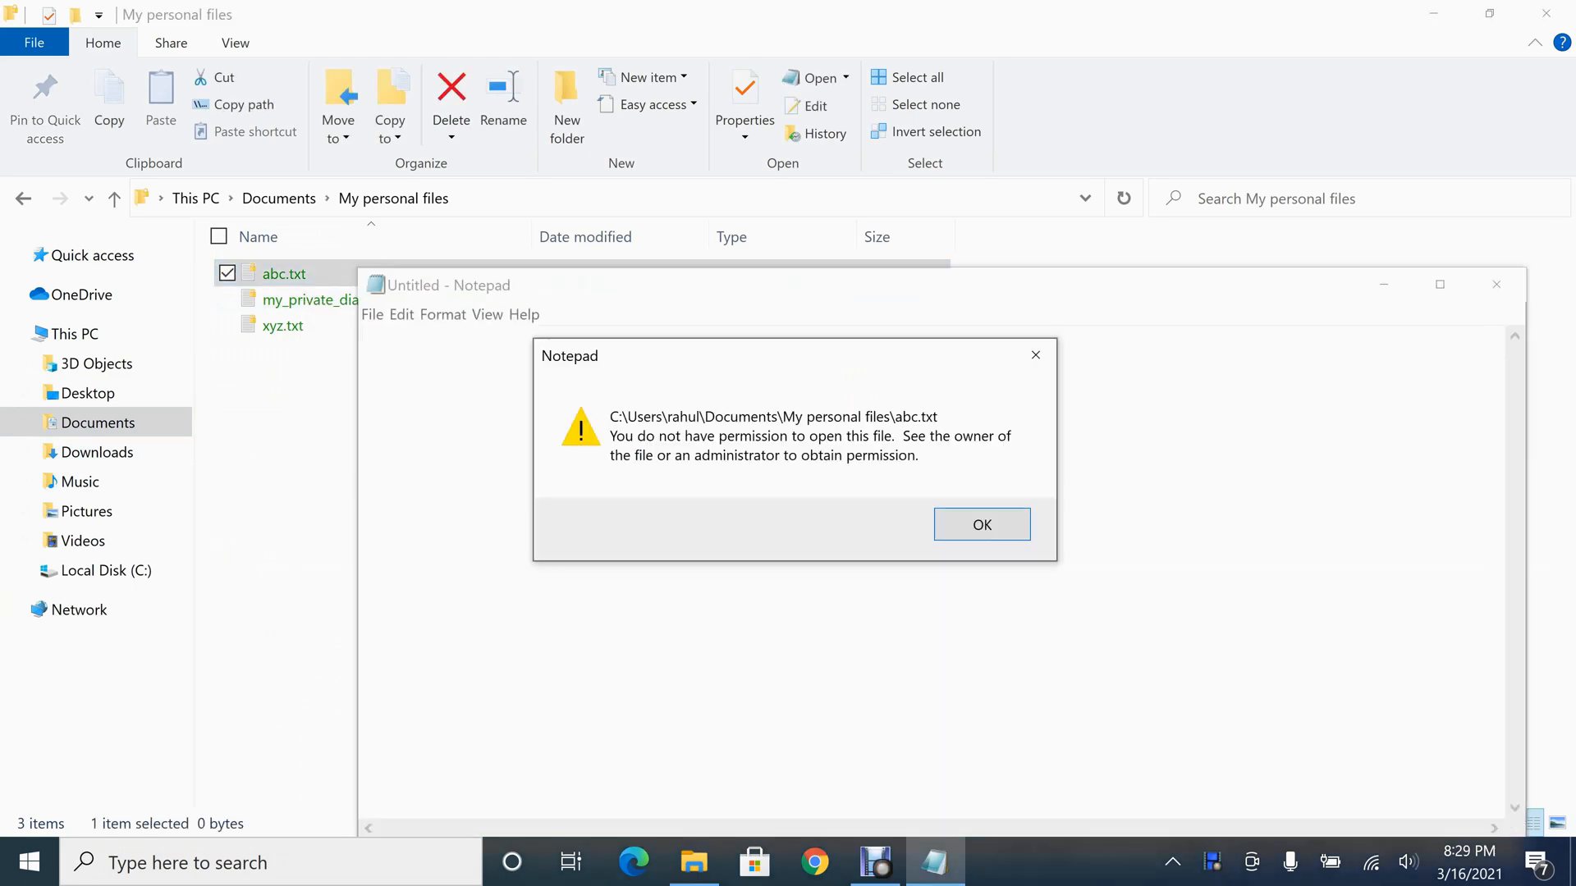
{"action": "left_click", "coordinate": [982, 525]}
{"action": "left_click", "coordinate": [1496, 285]}
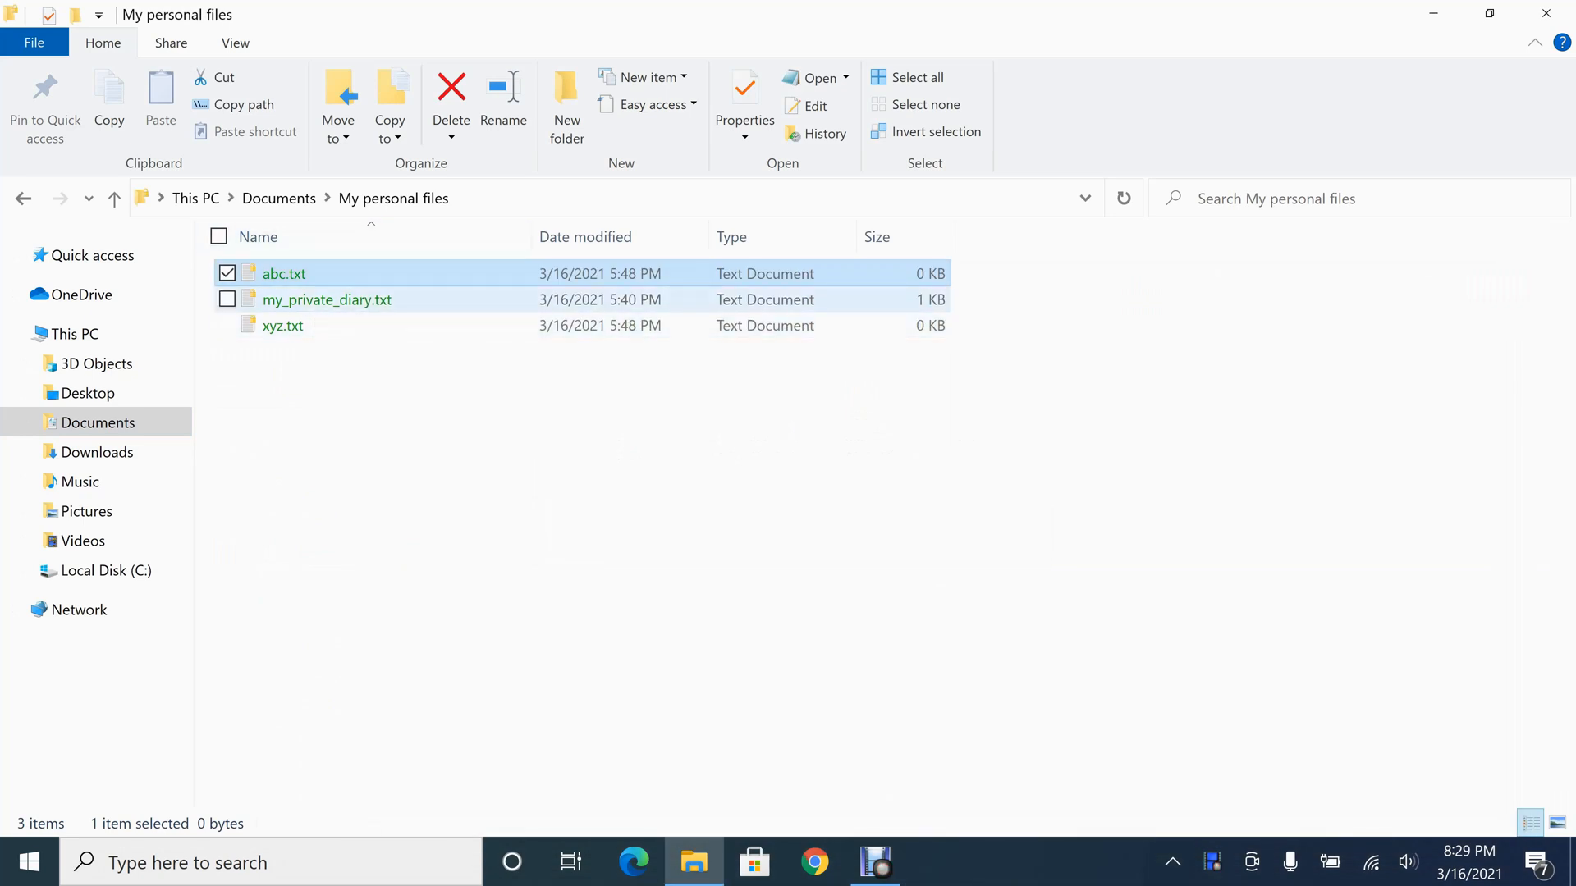
Try to open my_private_diary.txt and xyz.txt from My personal files, dismissing Notepad each time
{"action": "double_click", "coordinate": [327, 299]}
{"action": "left_click", "coordinate": [983, 524]}
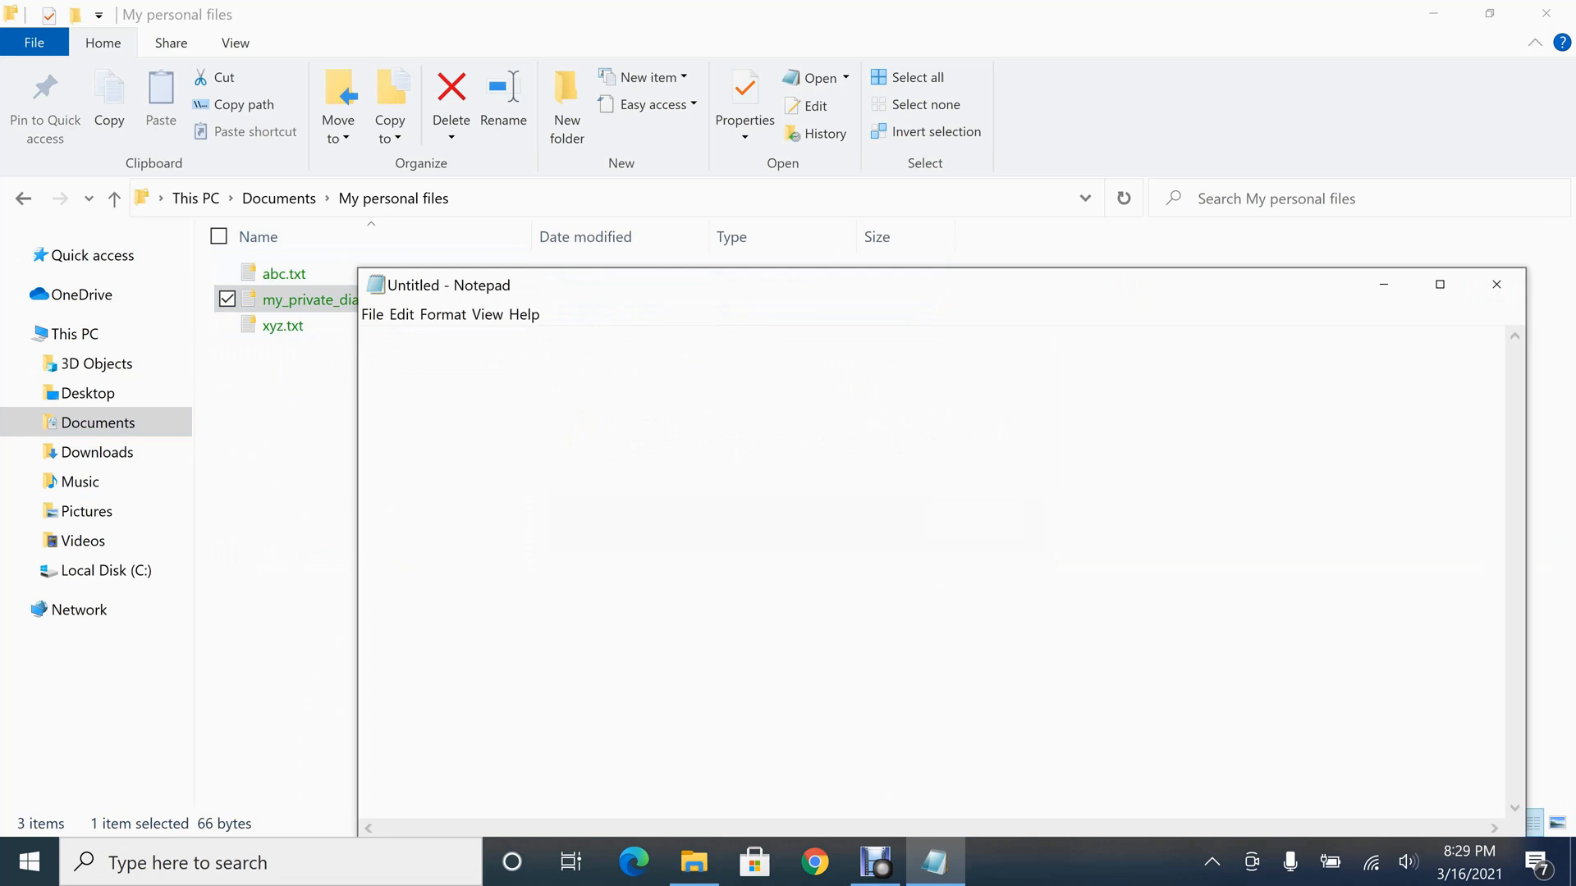
{"action": "left_click", "coordinate": [1496, 284]}
{"action": "double_click", "coordinate": [371, 325]}
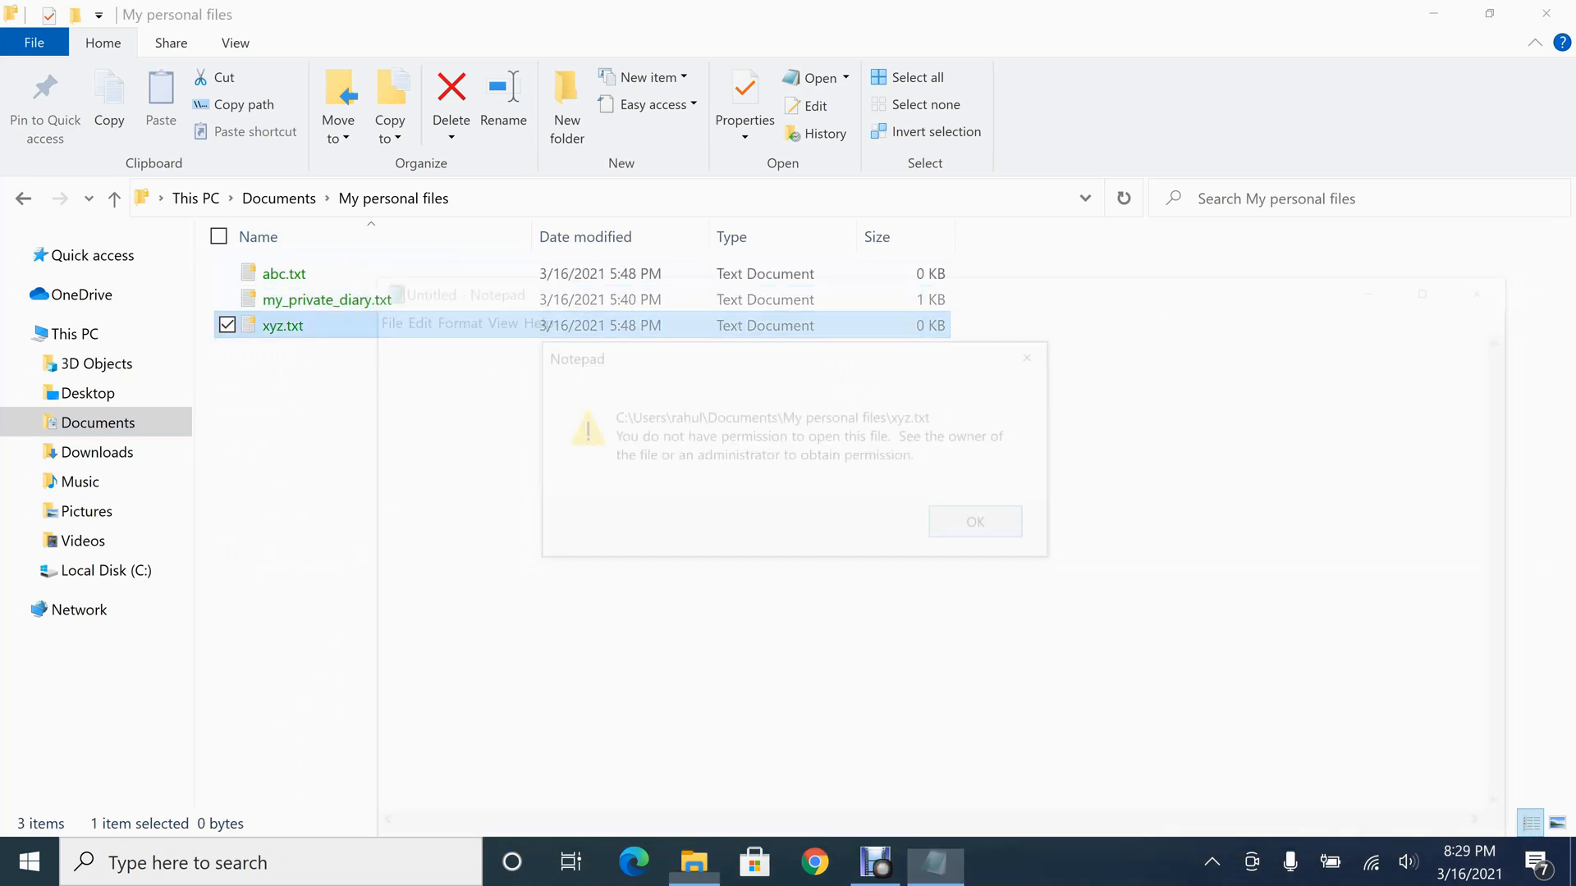
{"action": "left_click", "coordinate": [1496, 284]}
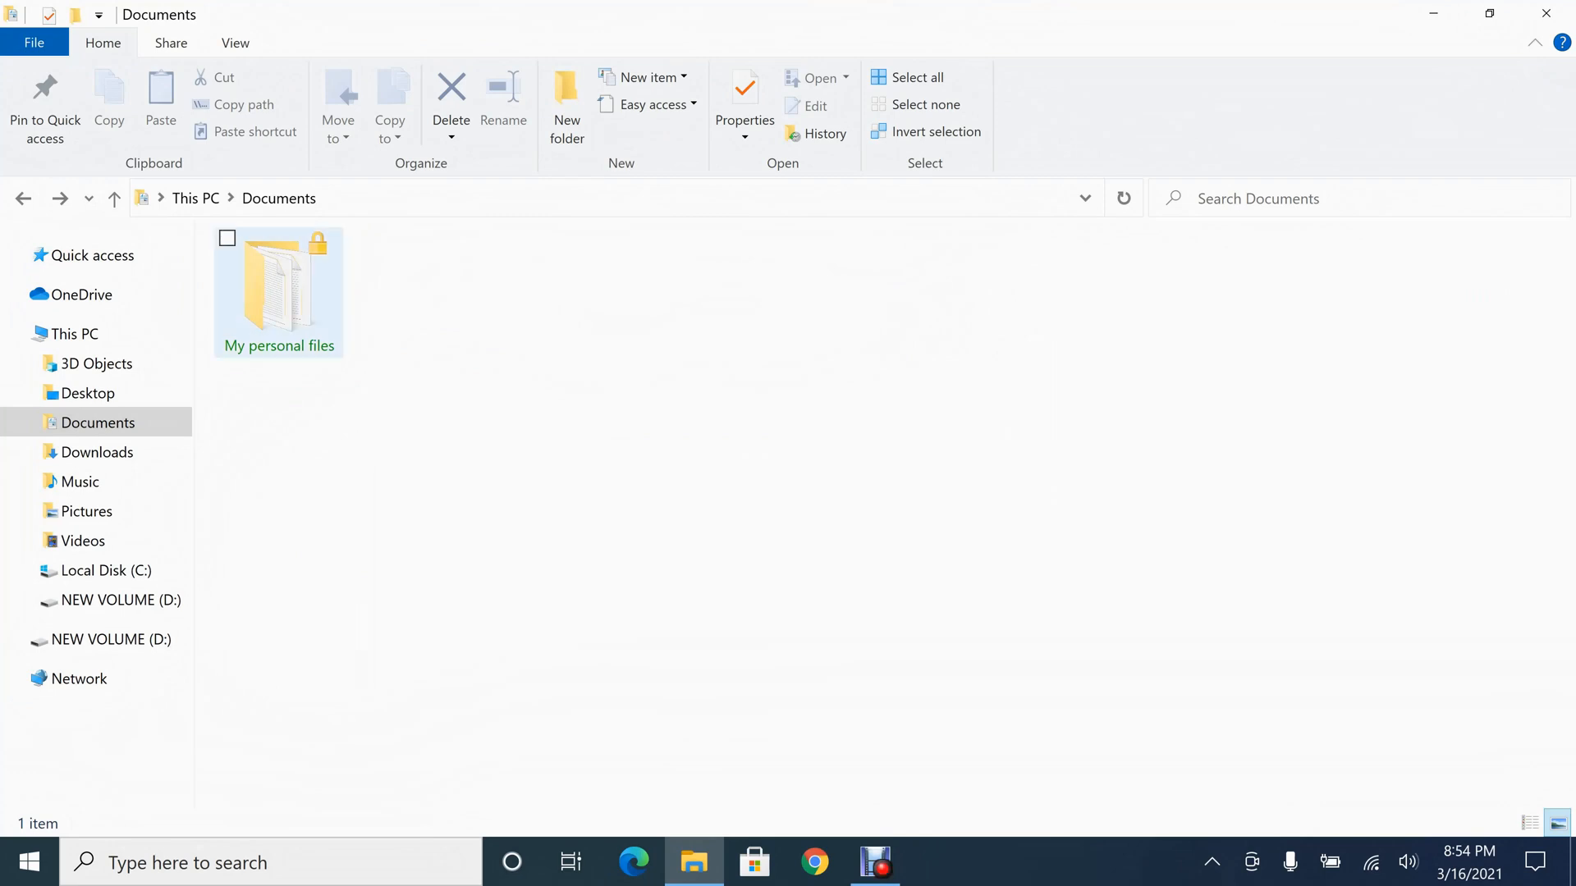
Open the file encryption certificate manager from User Accounts in the Control Panel
{"action": "mouse_move", "coordinate": [278, 292]}
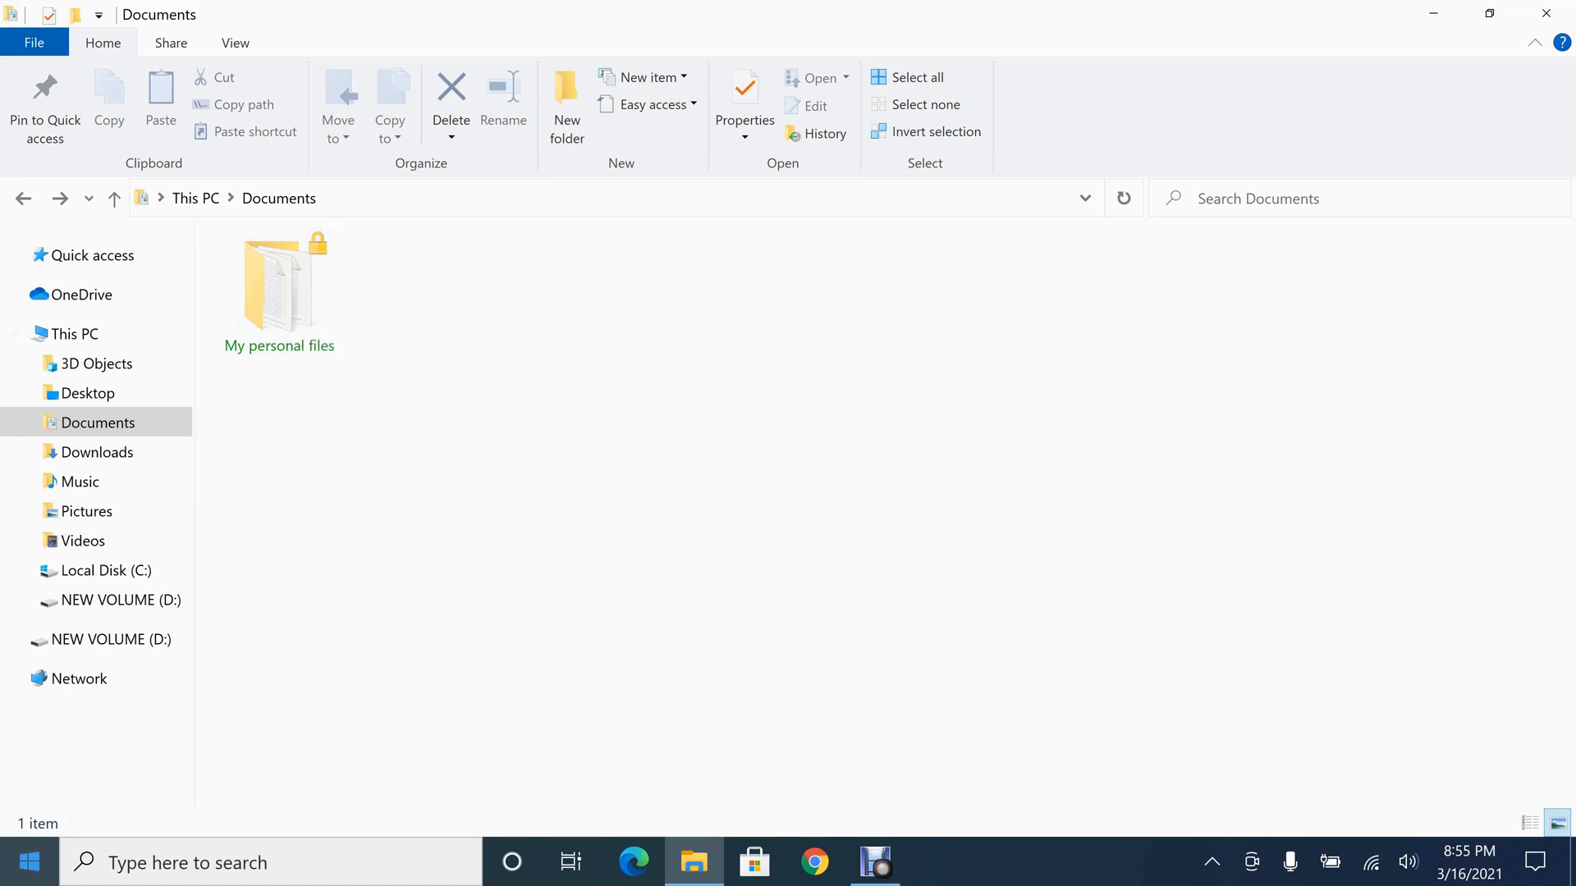
{"action": "key", "text": "super"}
{"action": "type", "text": "con"}
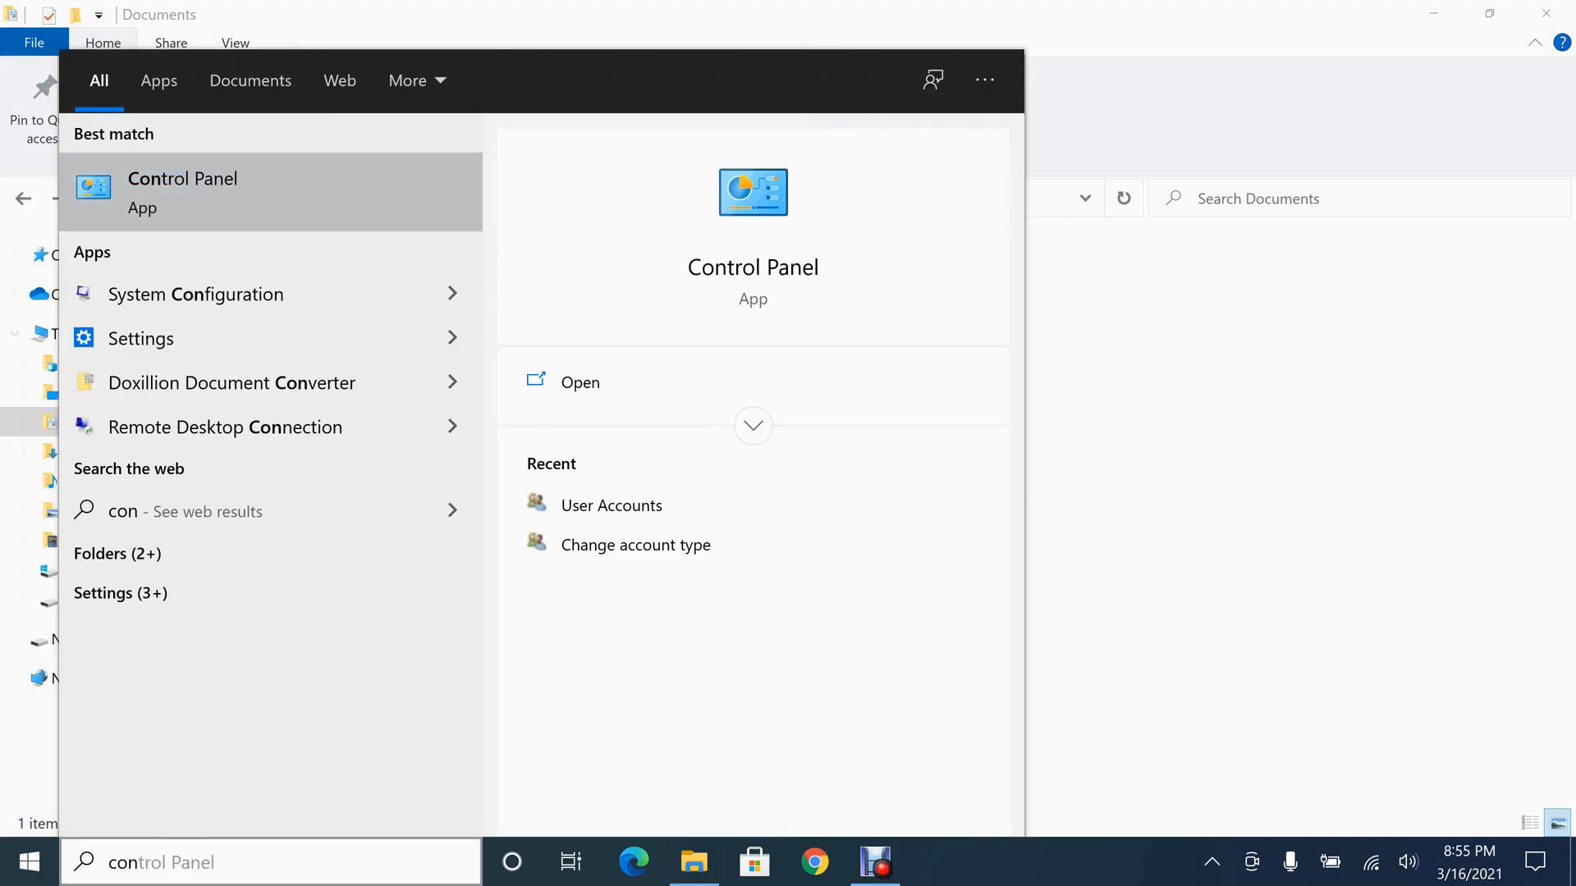
{"action": "key", "text": "Return"}
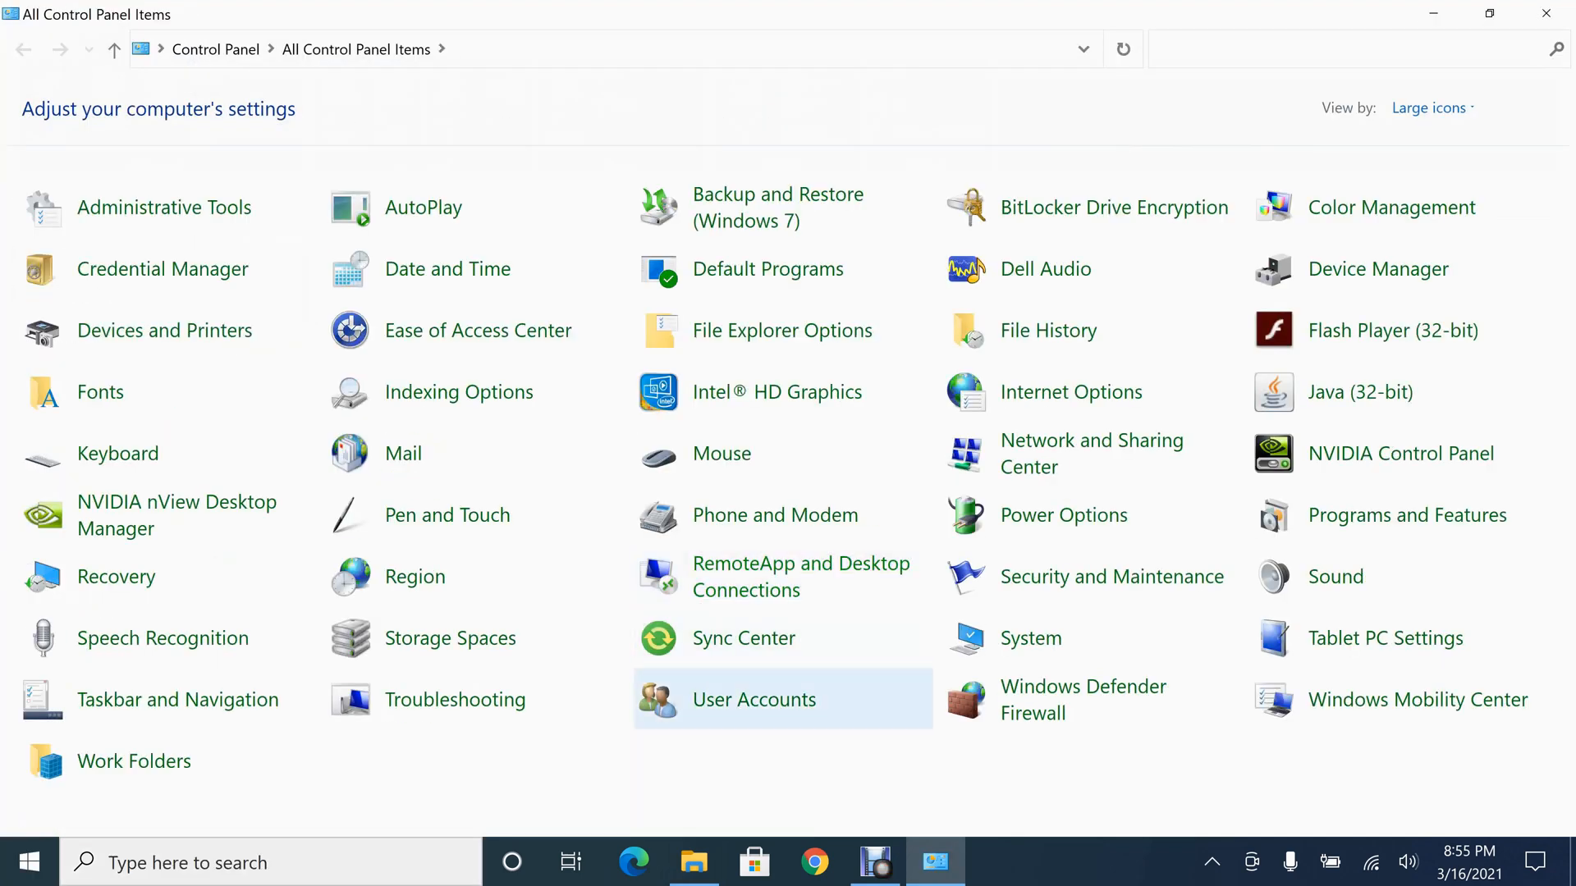
{"action": "left_click", "coordinate": [753, 699]}
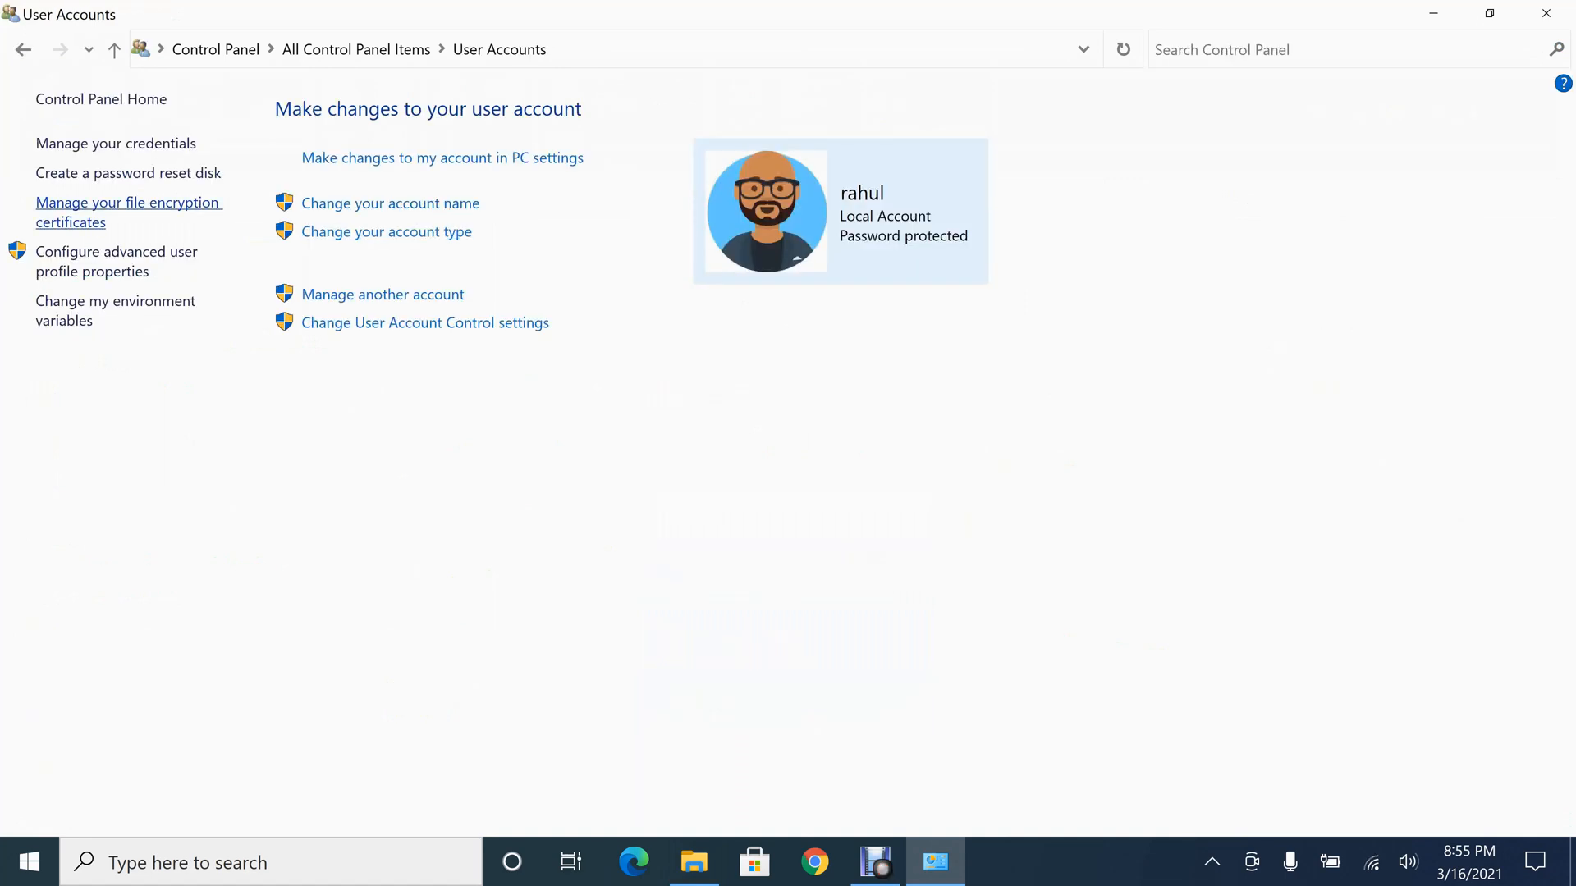
{"action": "left_click", "coordinate": [127, 205]}
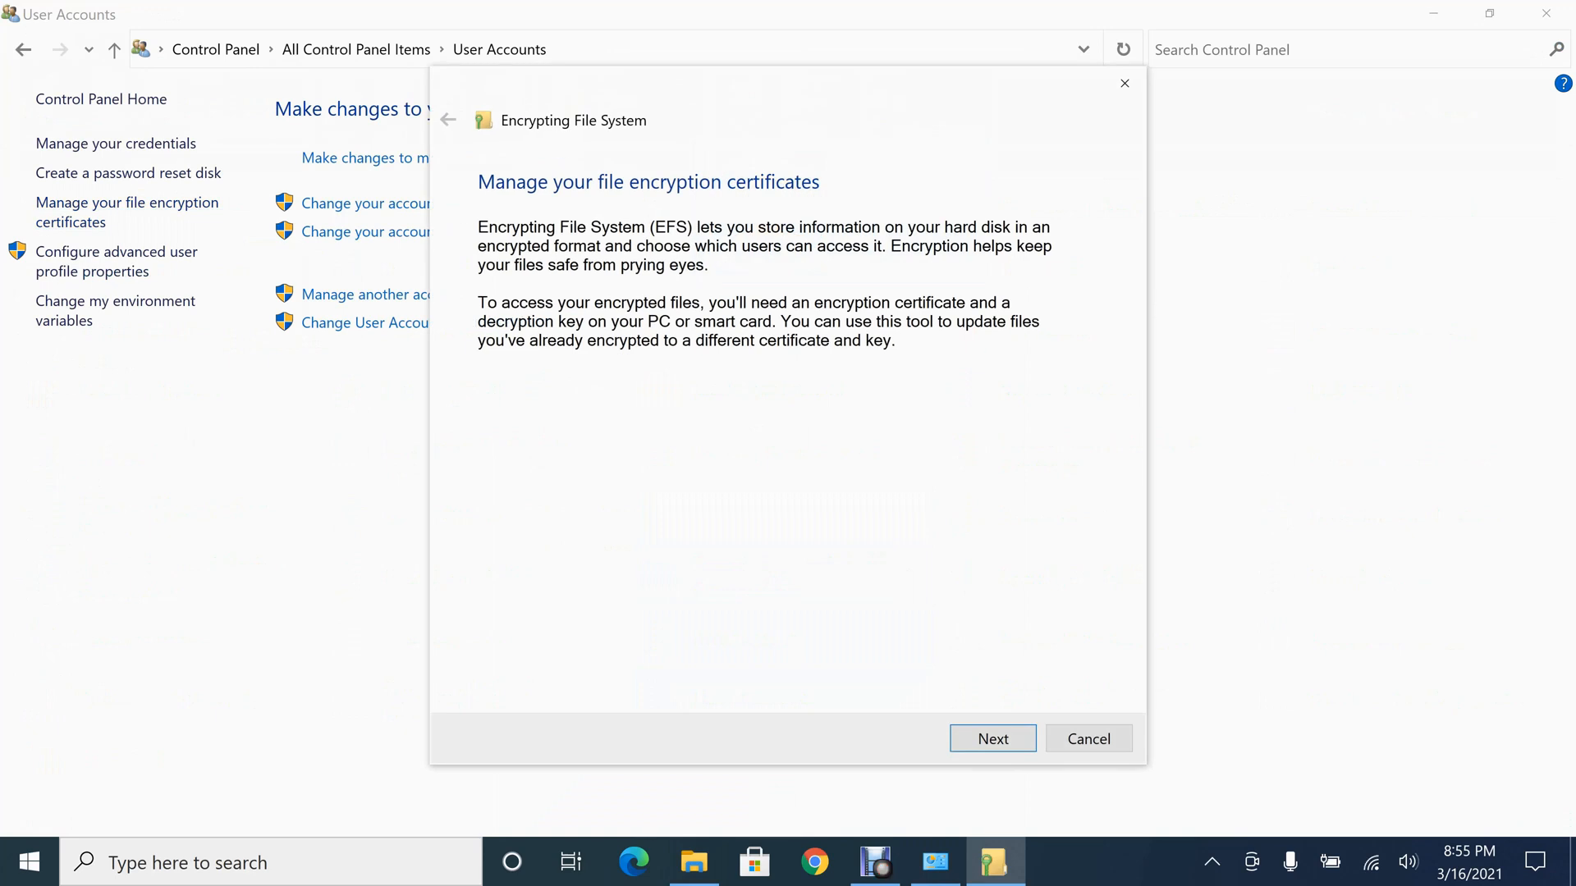
Create a new self-signed file encryption certificate stored on the computer
{"action": "key", "text": "Return"}
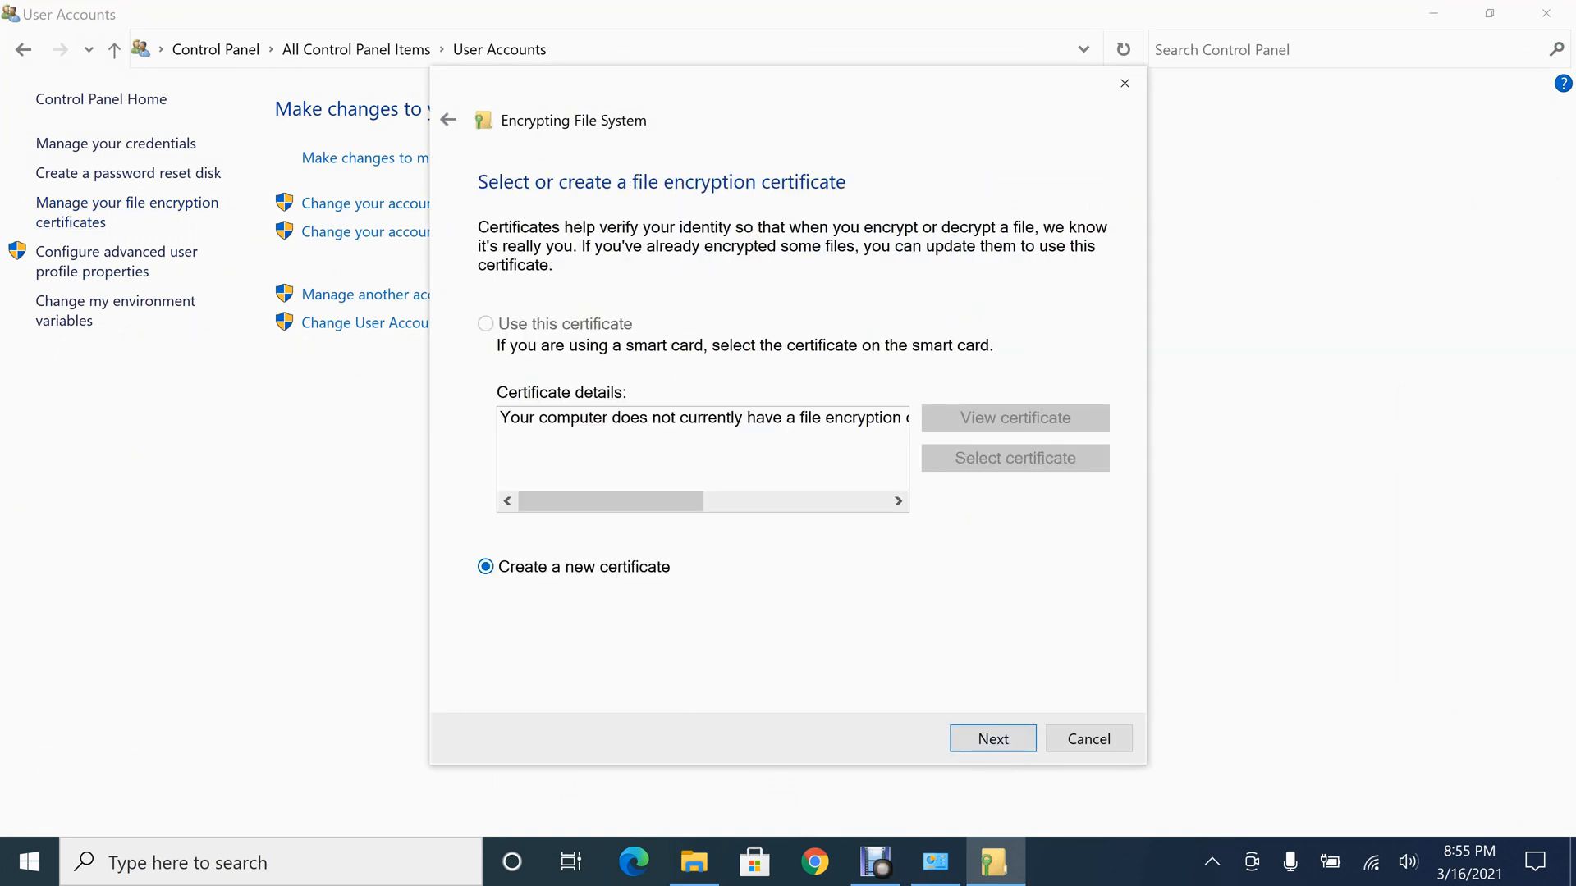
{"action": "key", "text": "Return"}
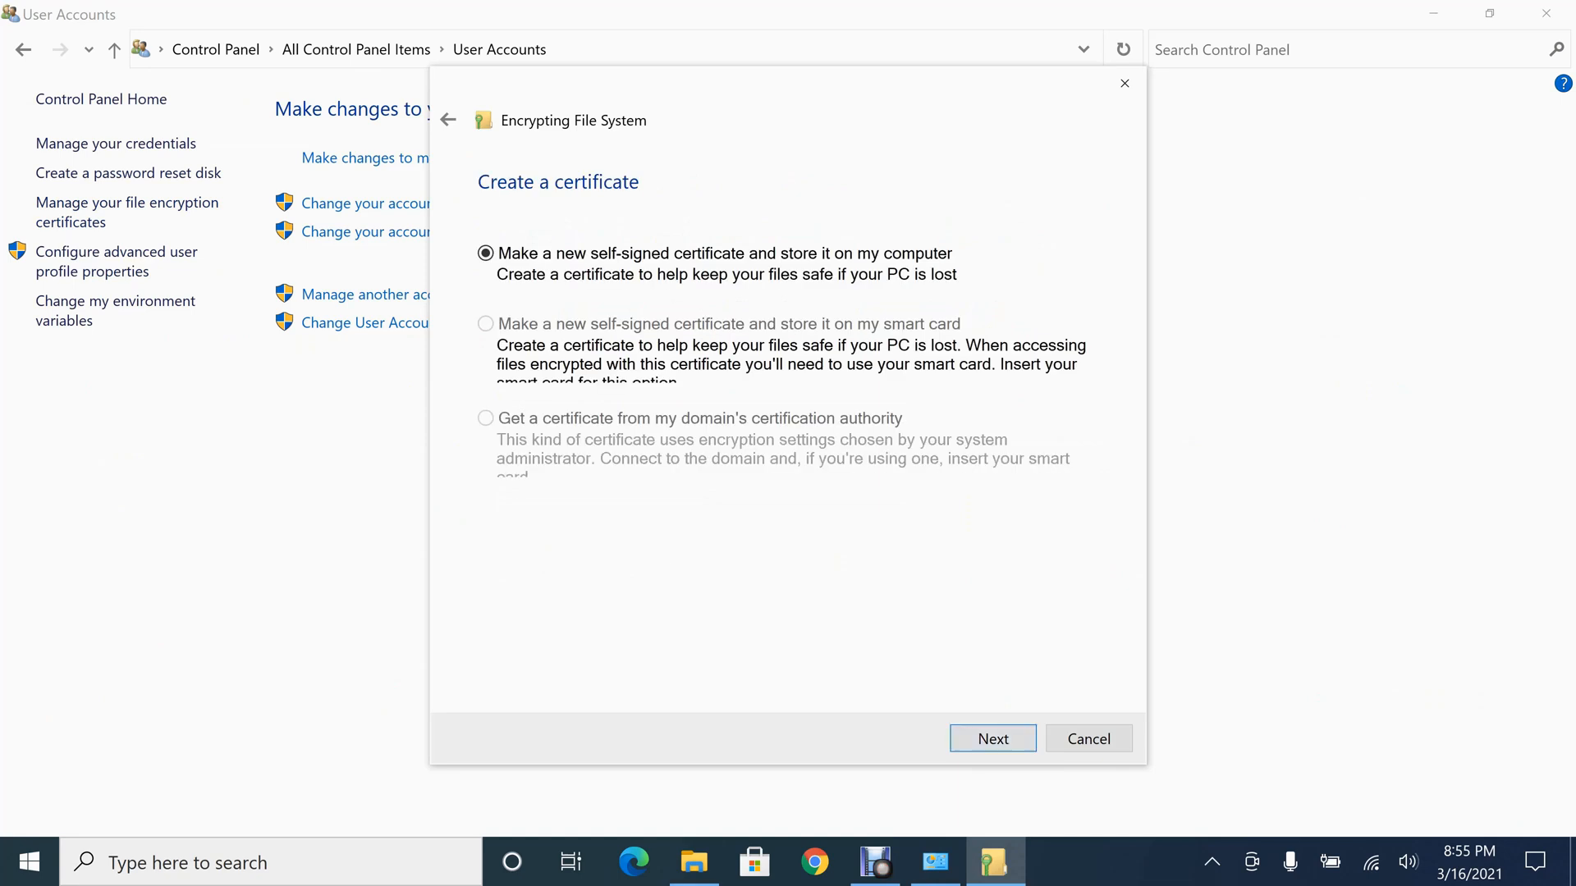
{"action": "key", "text": "Return"}
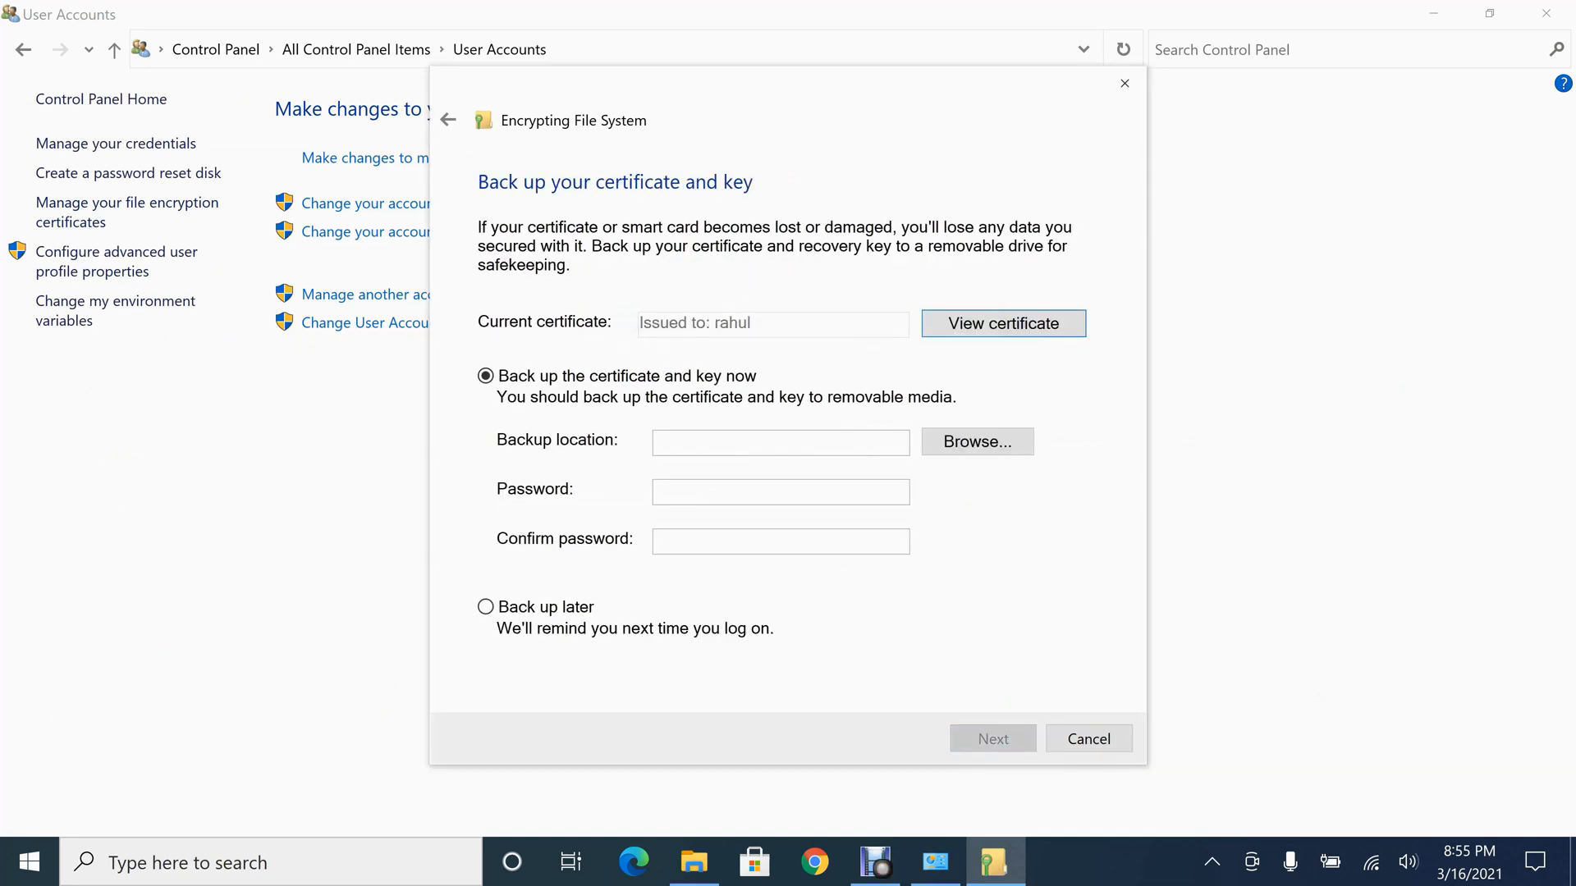
Back up the certificate and key to D:\cert.pfx, entering and confirming the backup password, and finish without selecting any folders to update
{"action": "left_click", "coordinate": [976, 441]}
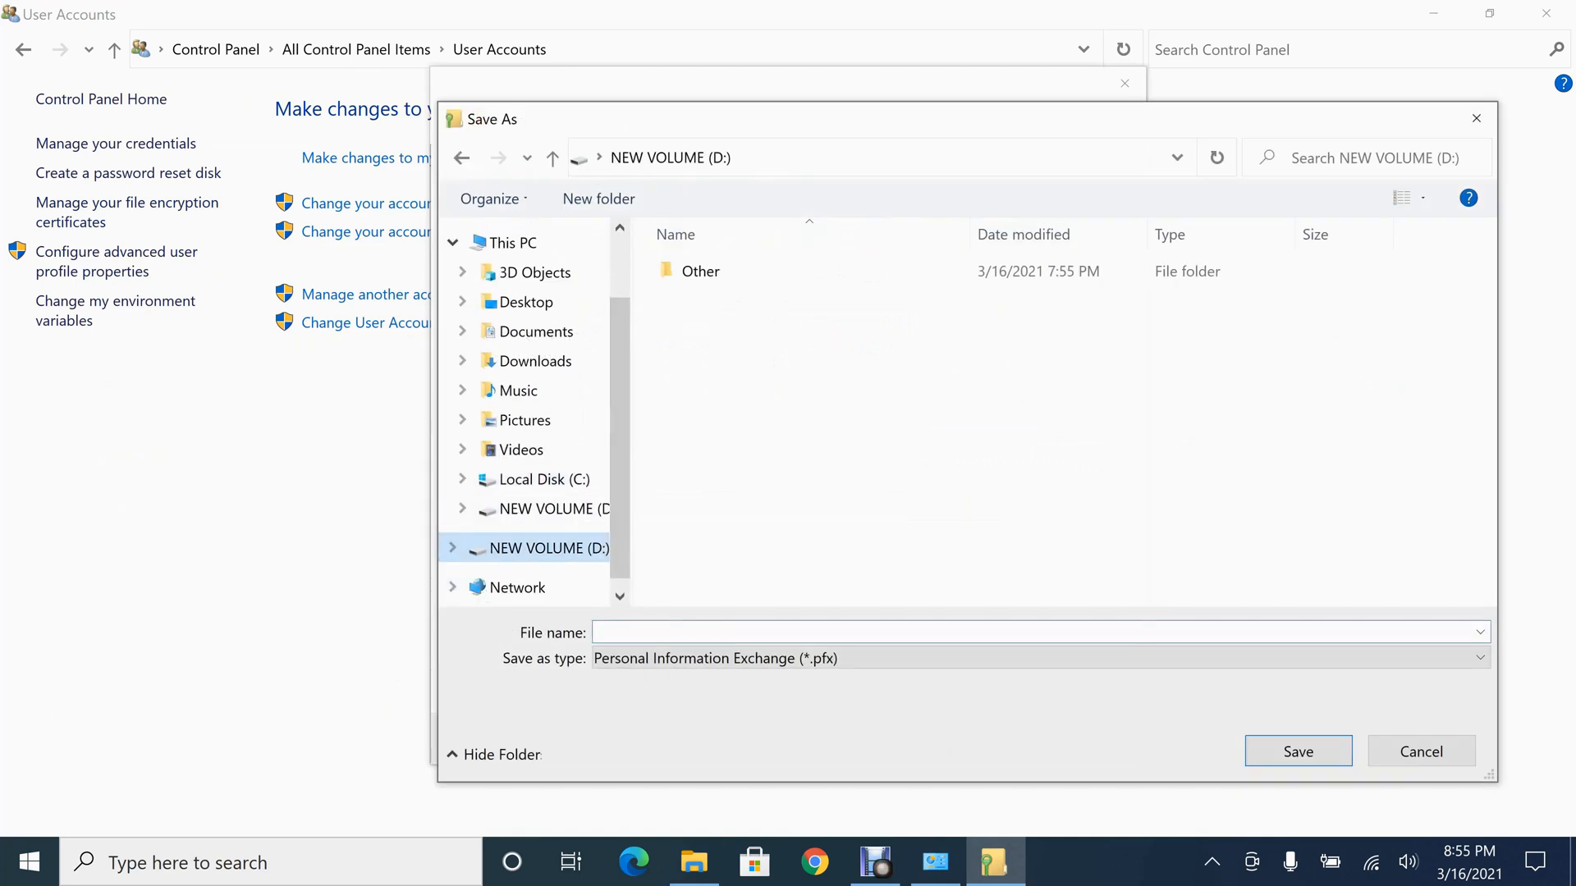
{"action": "type", "text": "cert"}
{"action": "key", "text": "Return"}
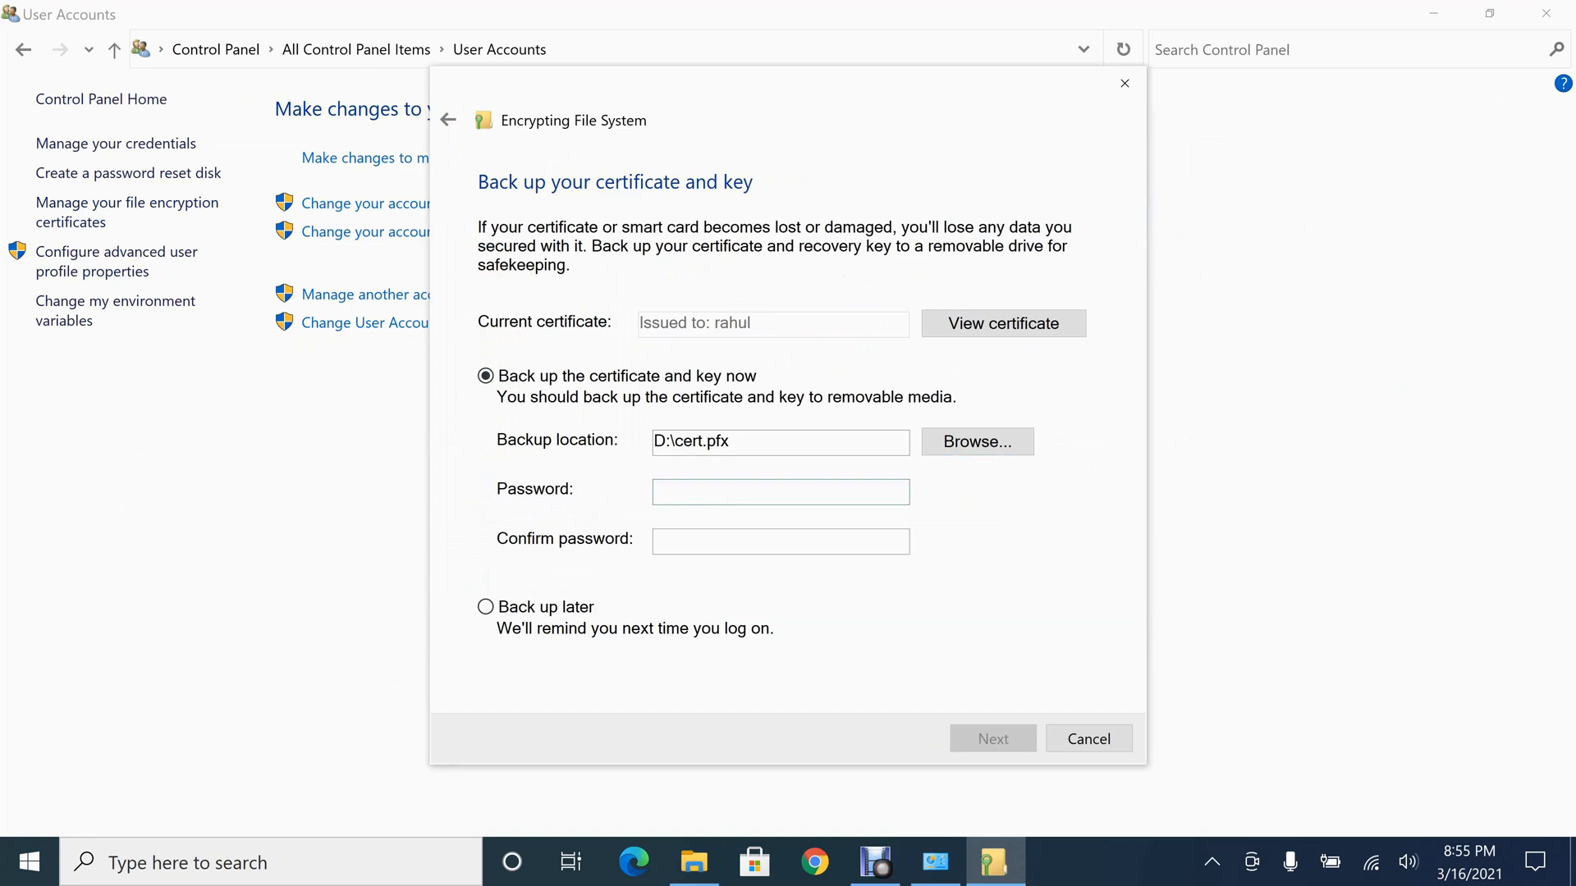
{"action": "type", "text": "••••"}
{"action": "key", "text": "Tab"}
{"action": "type", "text": "••••"}
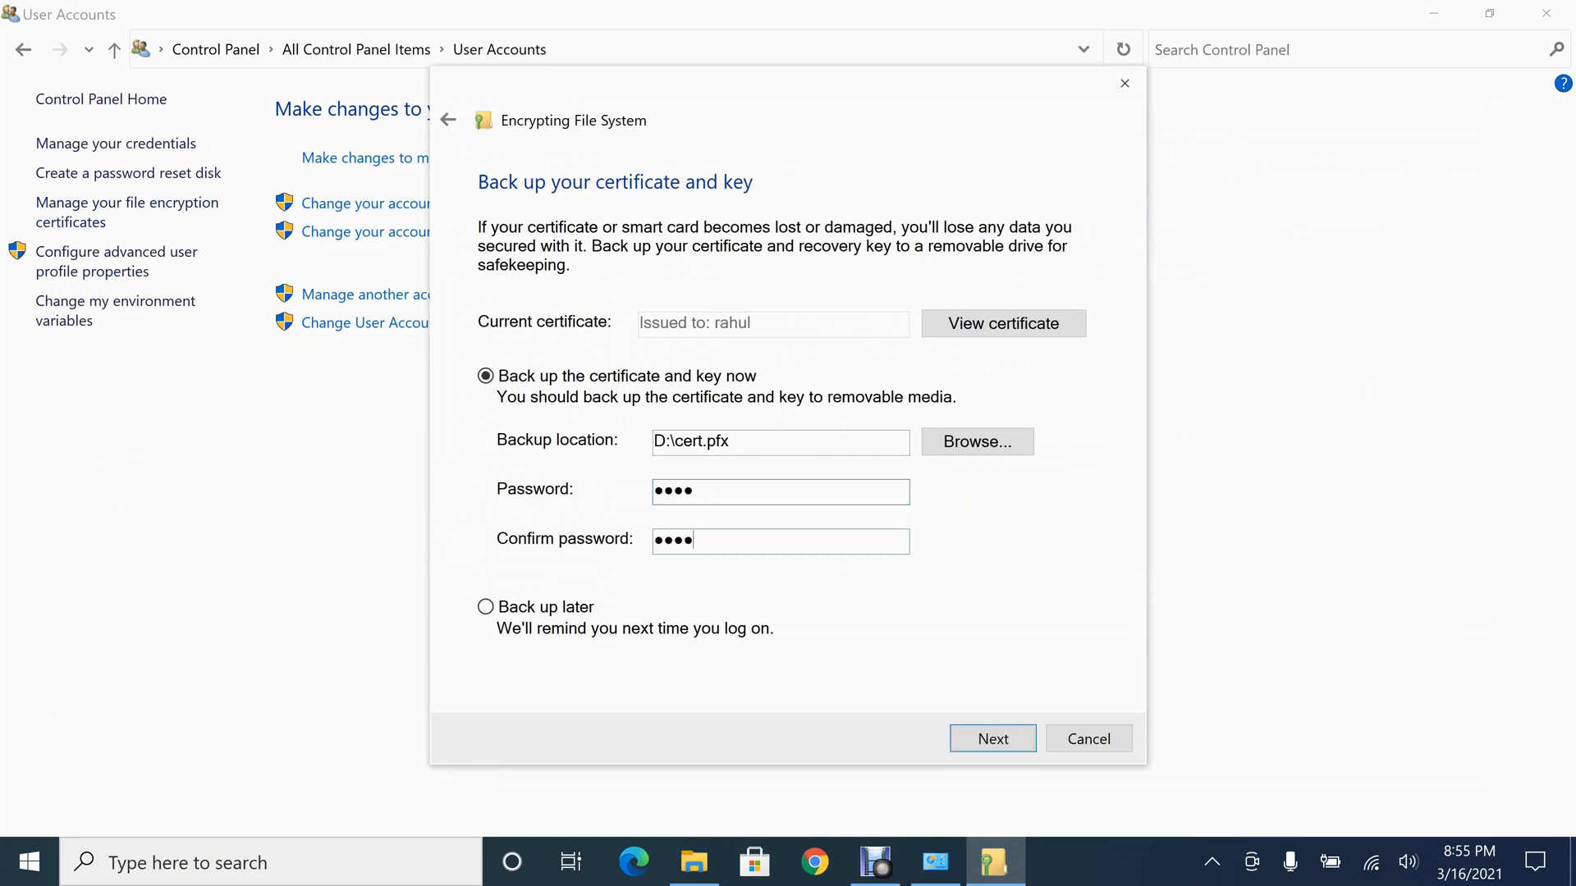
{"action": "key", "text": "Return"}
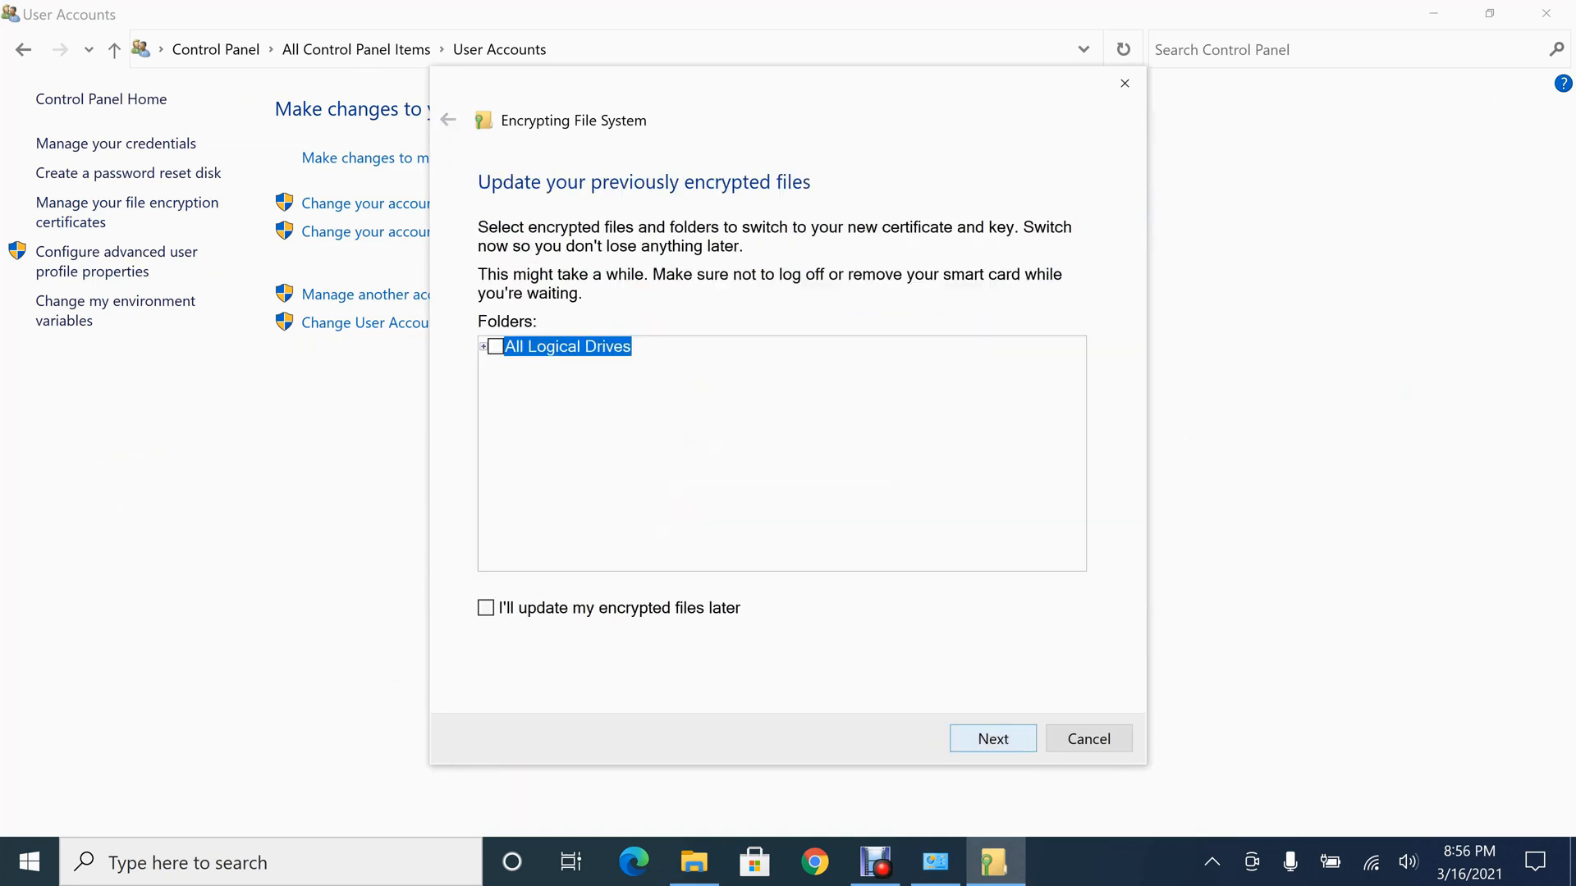
{"action": "key", "text": "Return"}
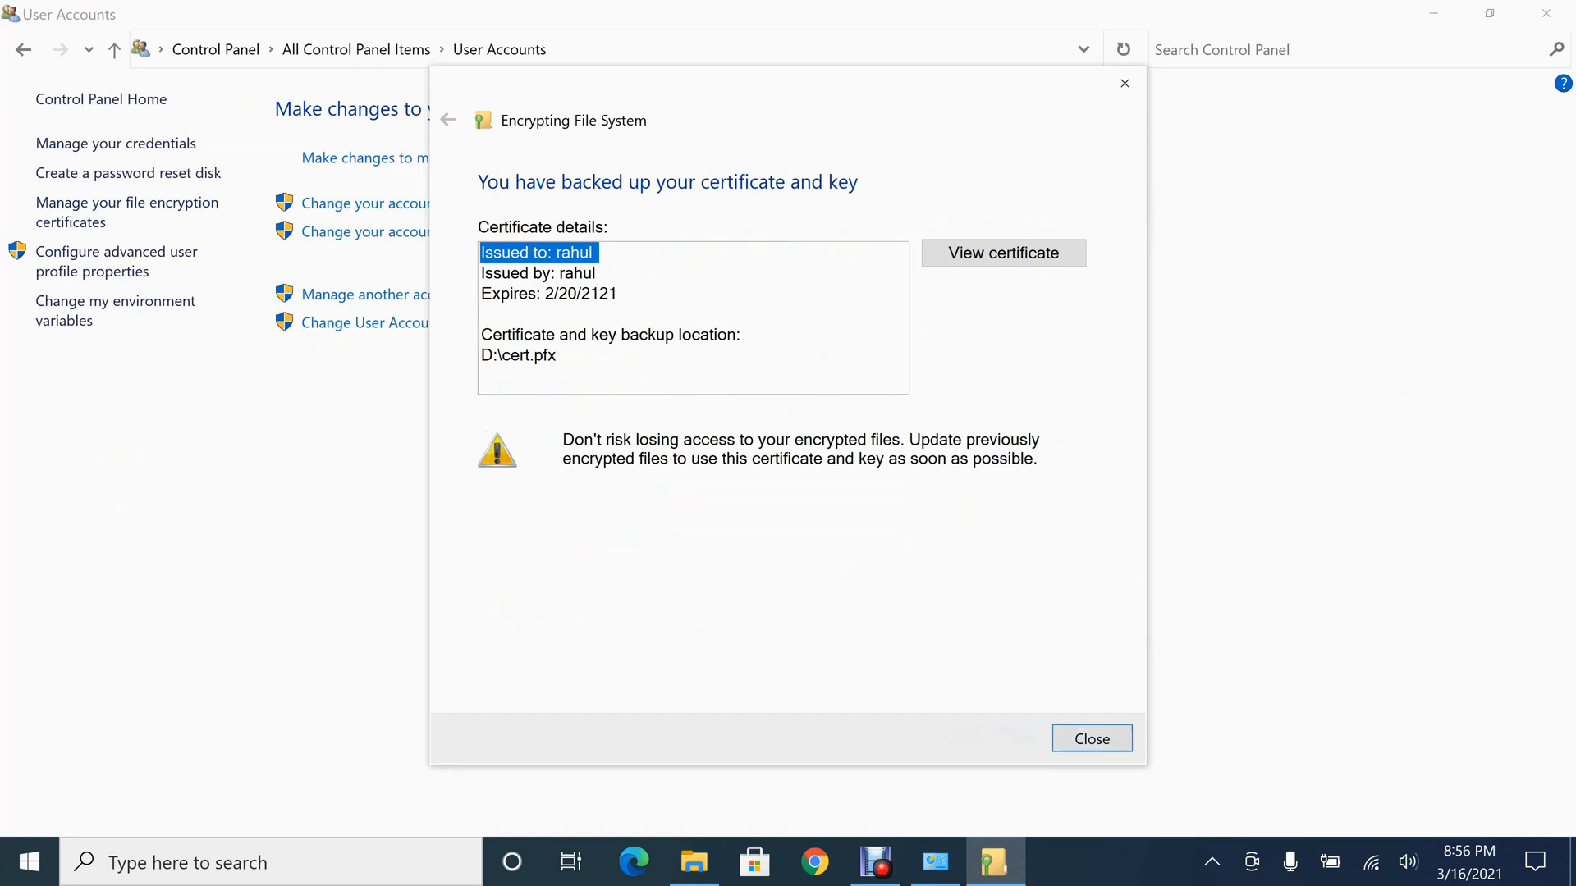
{"action": "key", "text": "Return"}
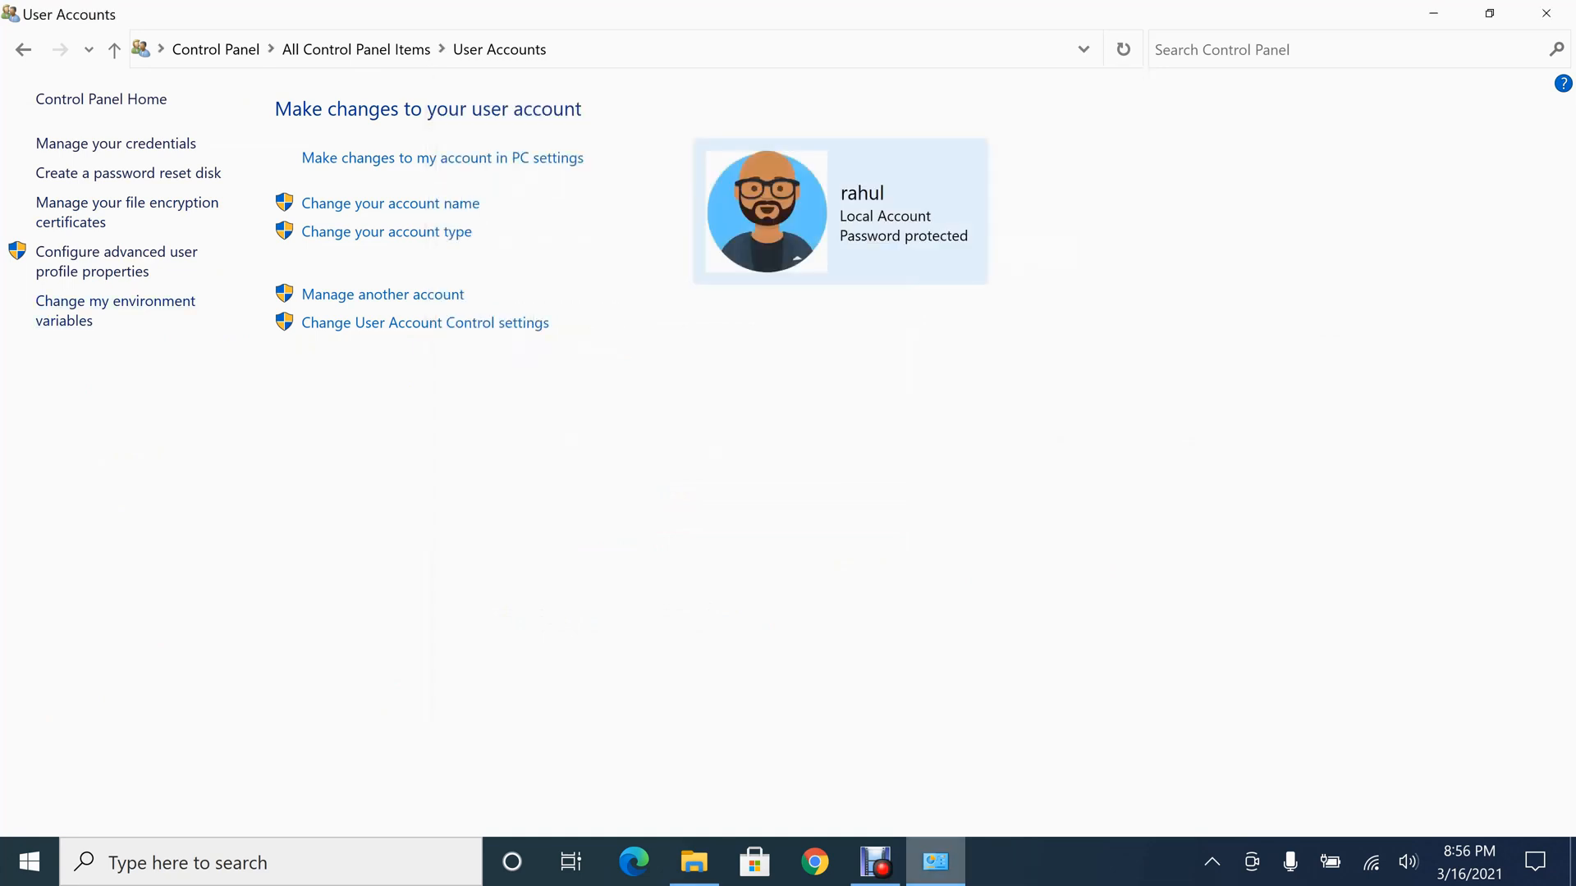
Import cert.pfx from NEW VOLUME (D:) for the current user, entering the private key password and using automatic certificate store selection
{"action": "left_click", "coordinate": [694, 861]}
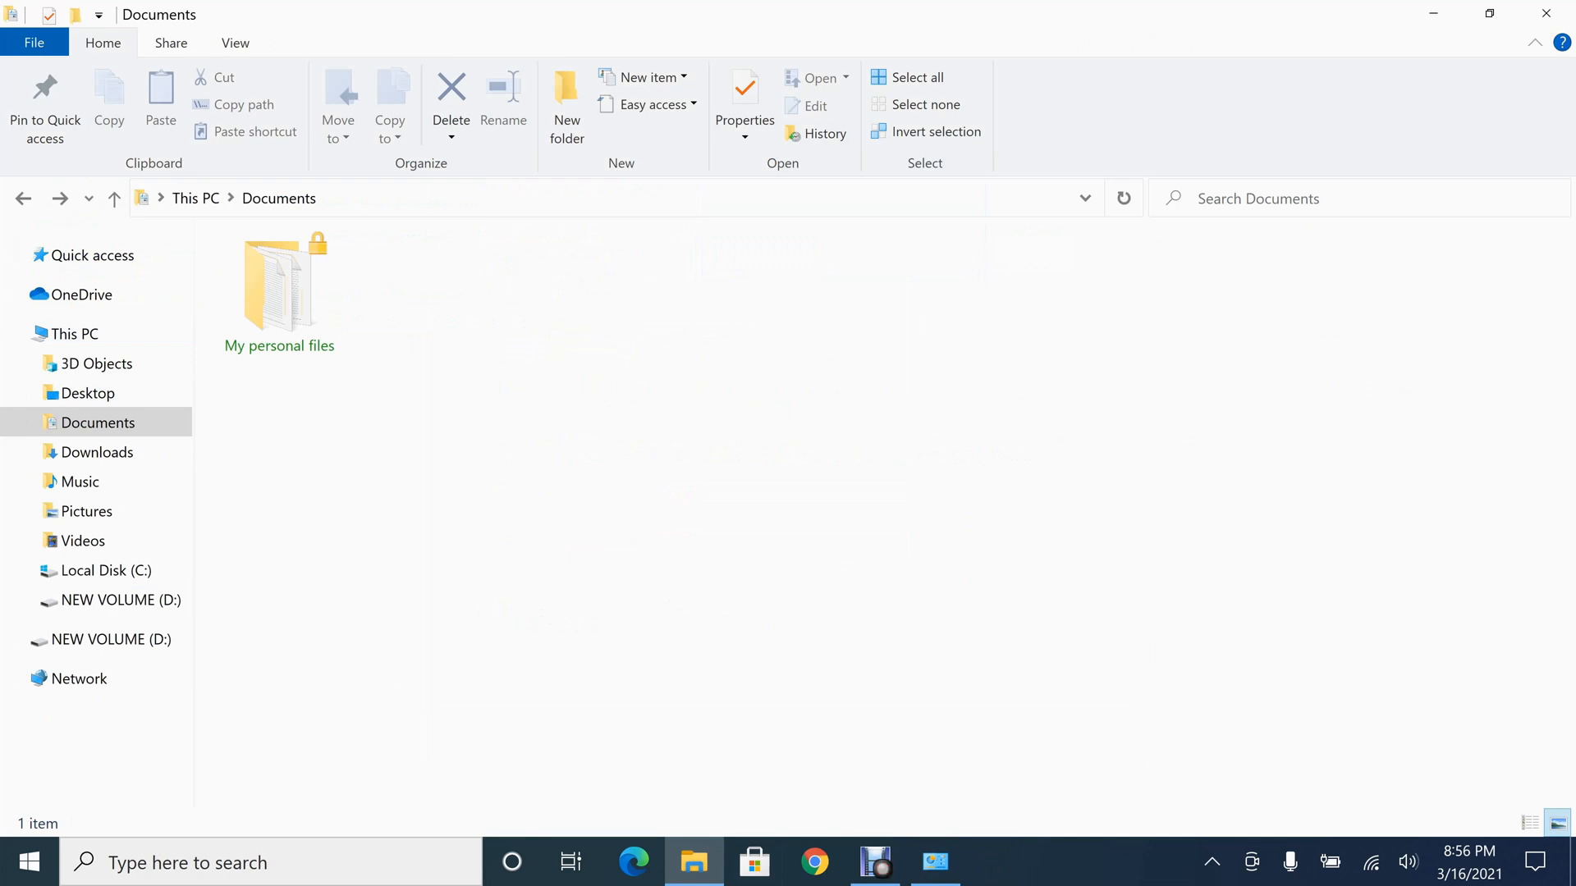
{"action": "left_click", "coordinate": [120, 600]}
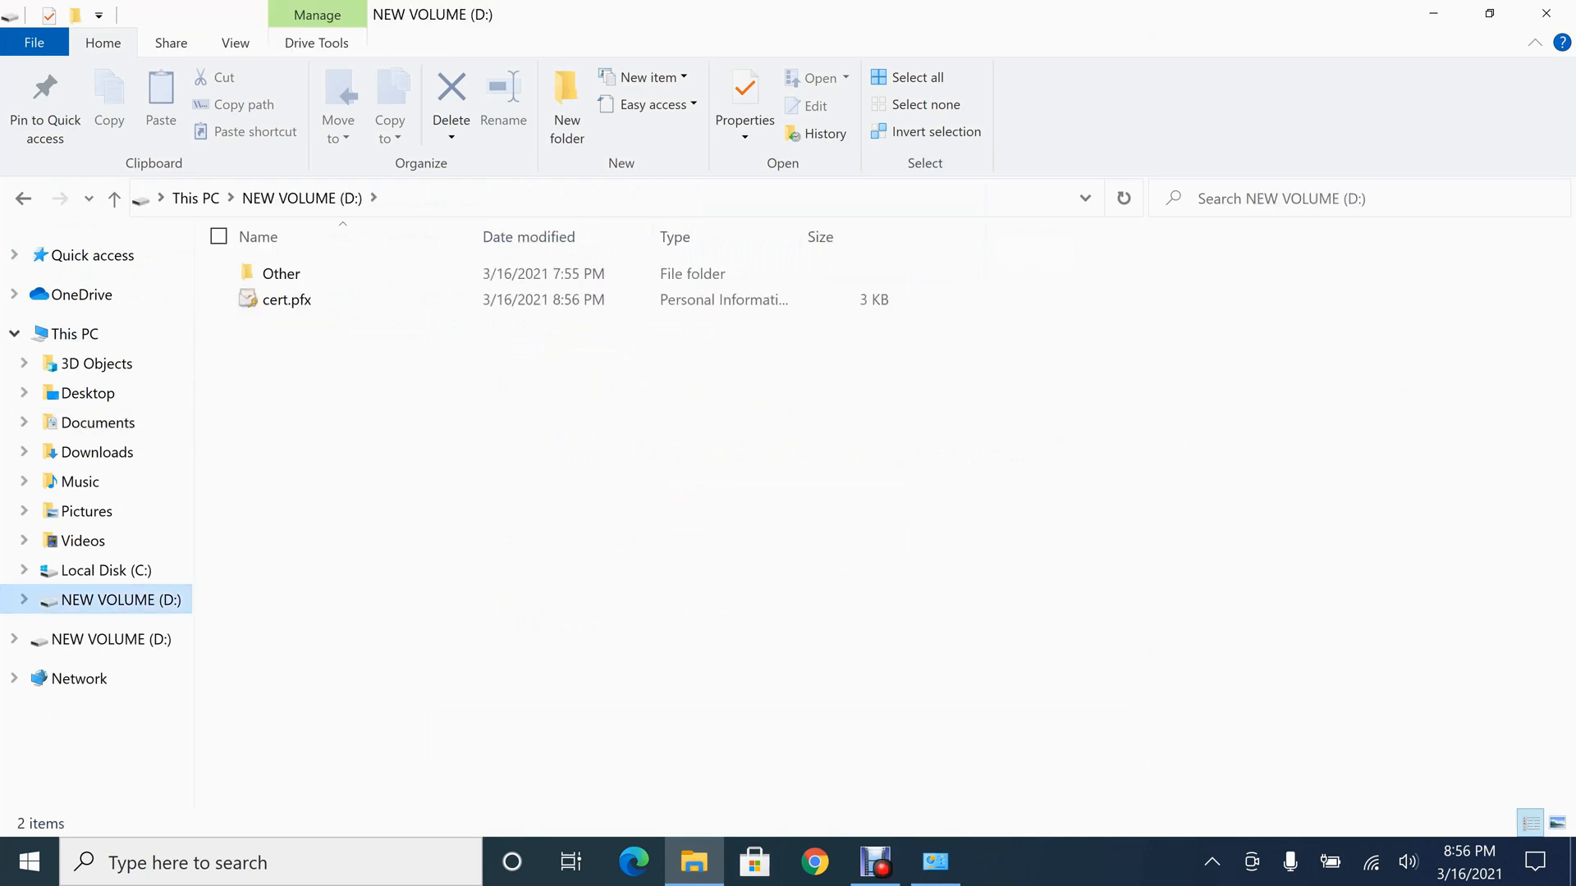
{"action": "double_click", "coordinate": [286, 300]}
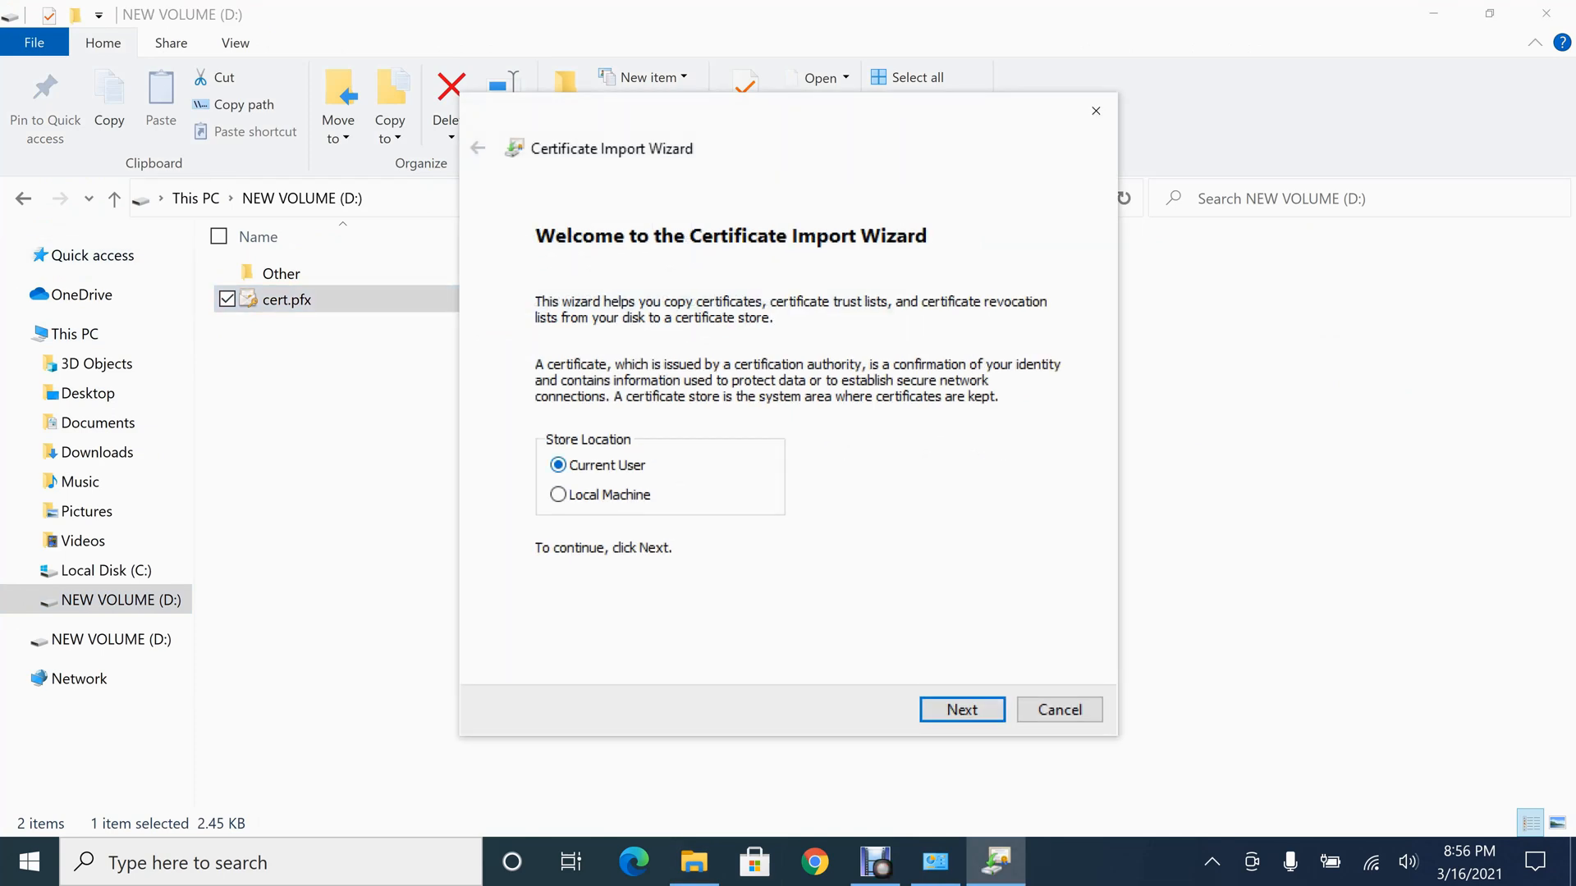
{"action": "key", "text": "Return"}
{"action": "key", "text": "Return"}
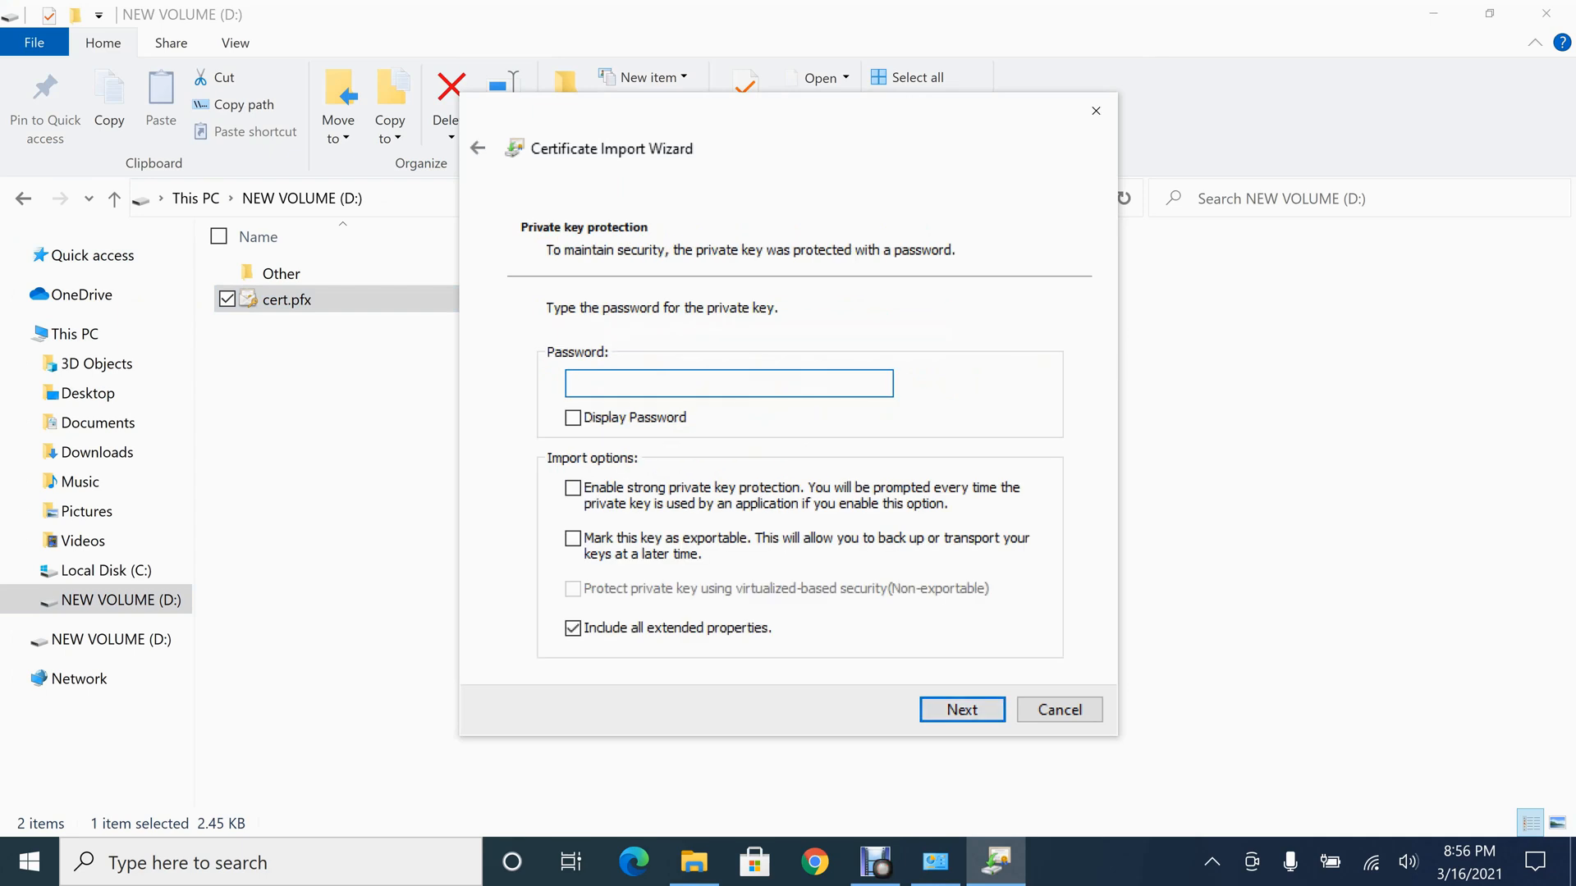
{"action": "type", "text": "••••"}
{"action": "key", "text": "Return"}
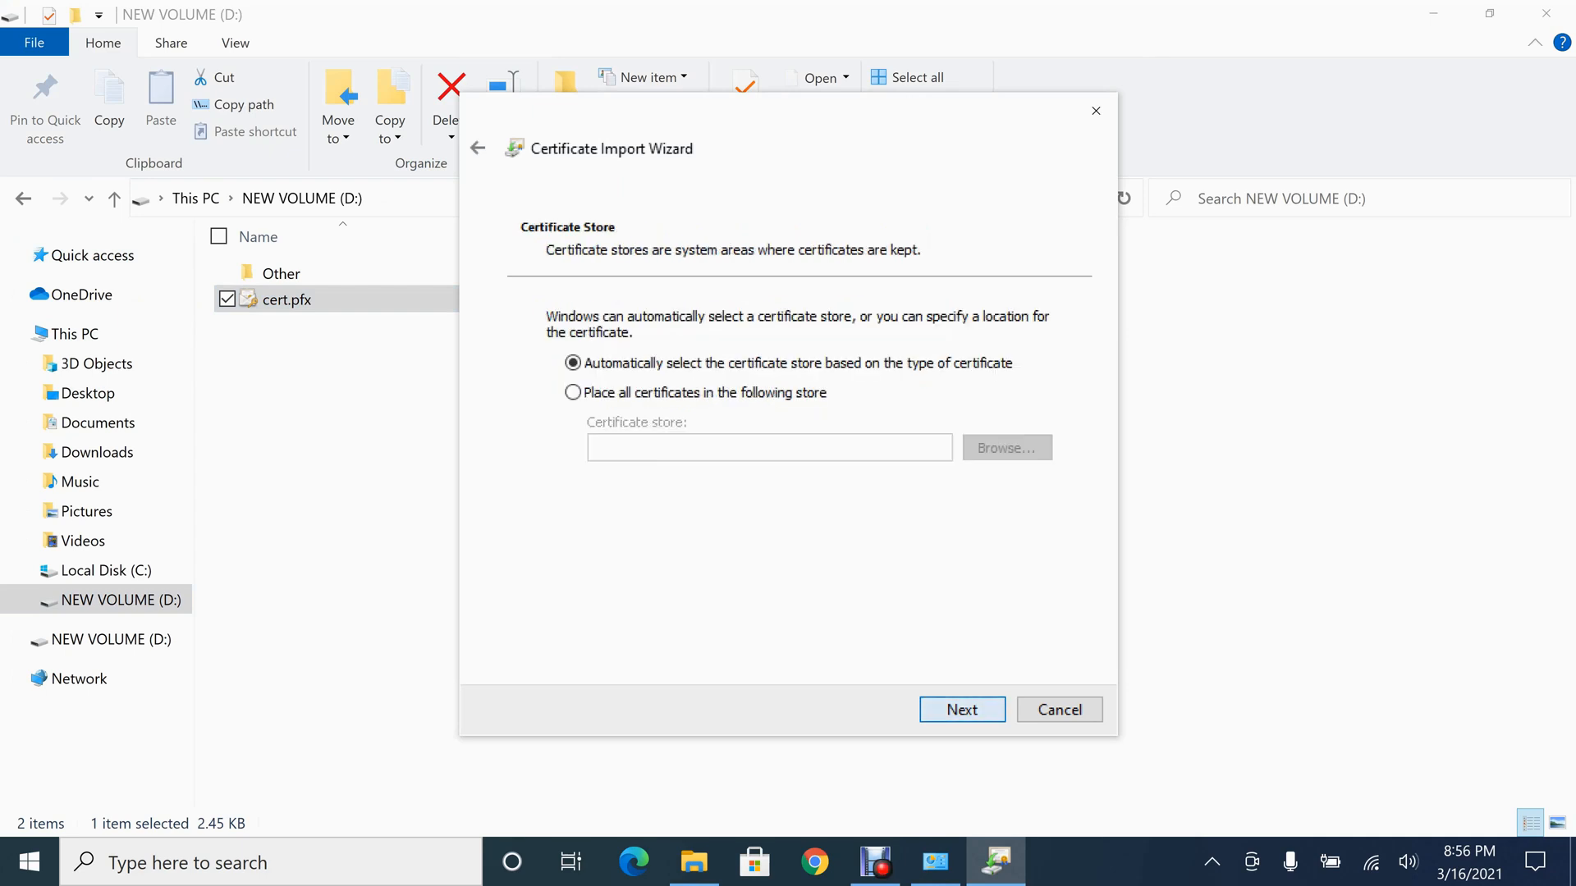
{"action": "key", "text": "Return"}
{"action": "key", "text": "Return"}
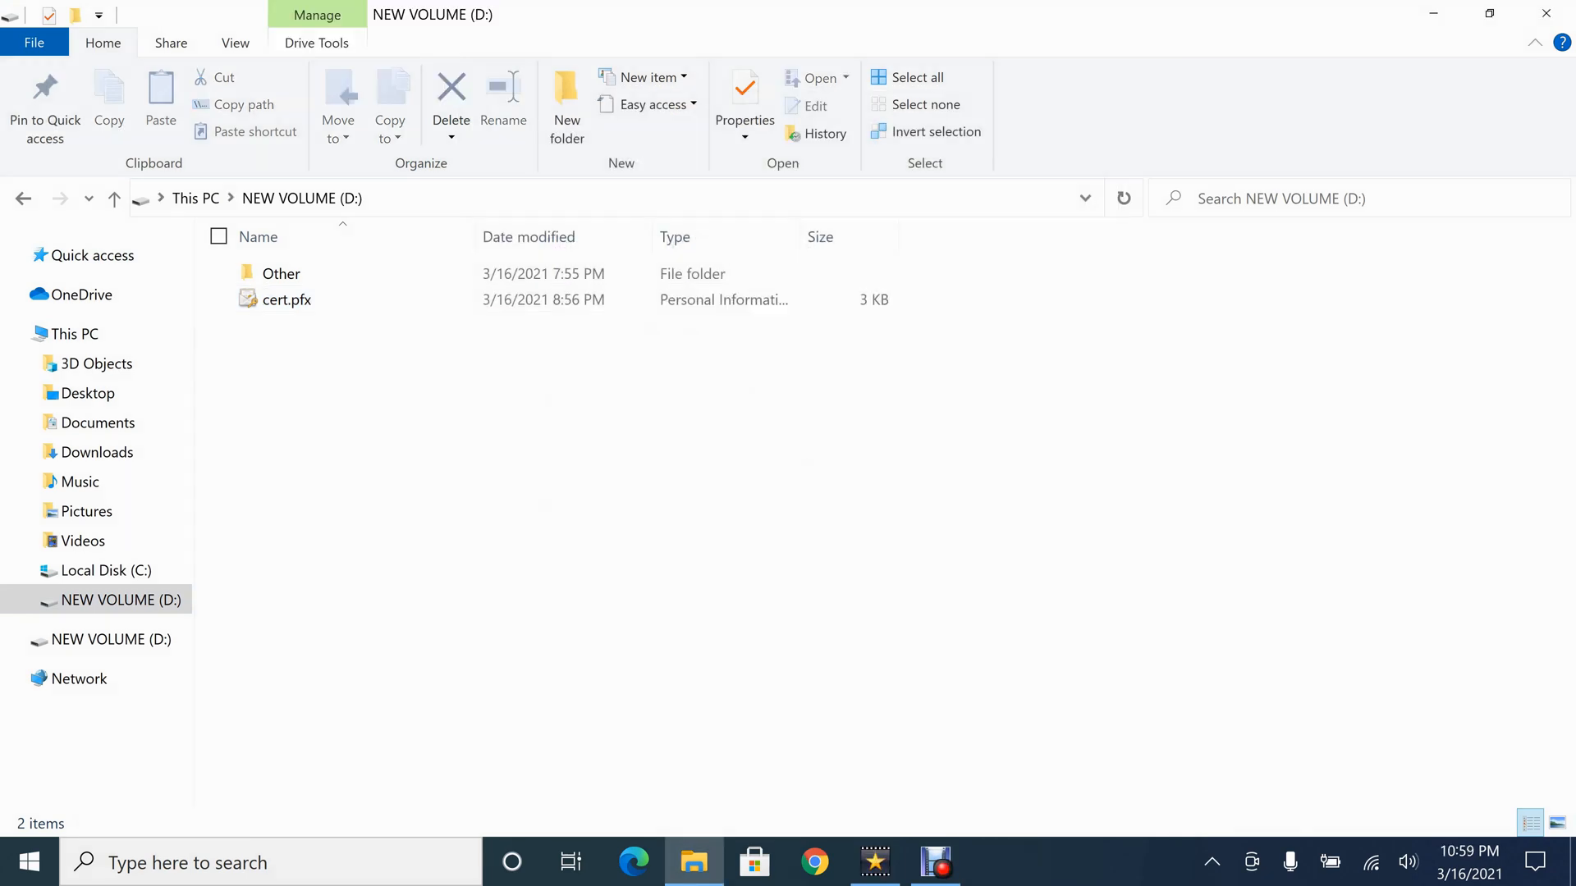
Open abc.txt in the My personal files folder in Documents to check access to it, and close it
{"action": "left_click", "coordinate": [98, 423]}
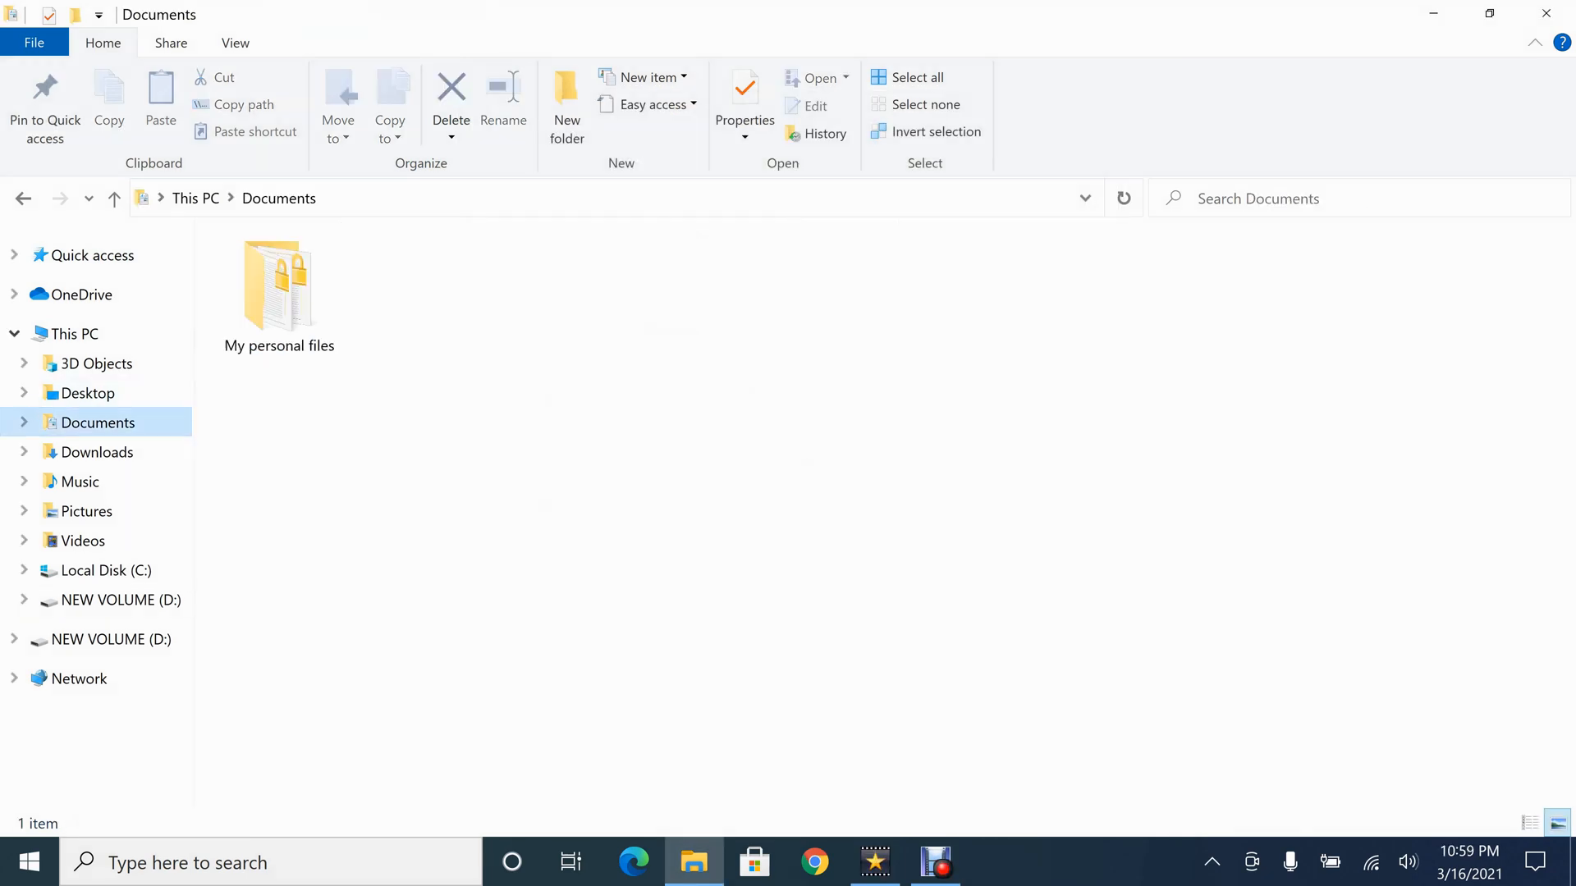
{"action": "left_click", "coordinate": [279, 293]}
{"action": "double_click", "coordinate": [279, 296]}
{"action": "double_click", "coordinate": [284, 275]}
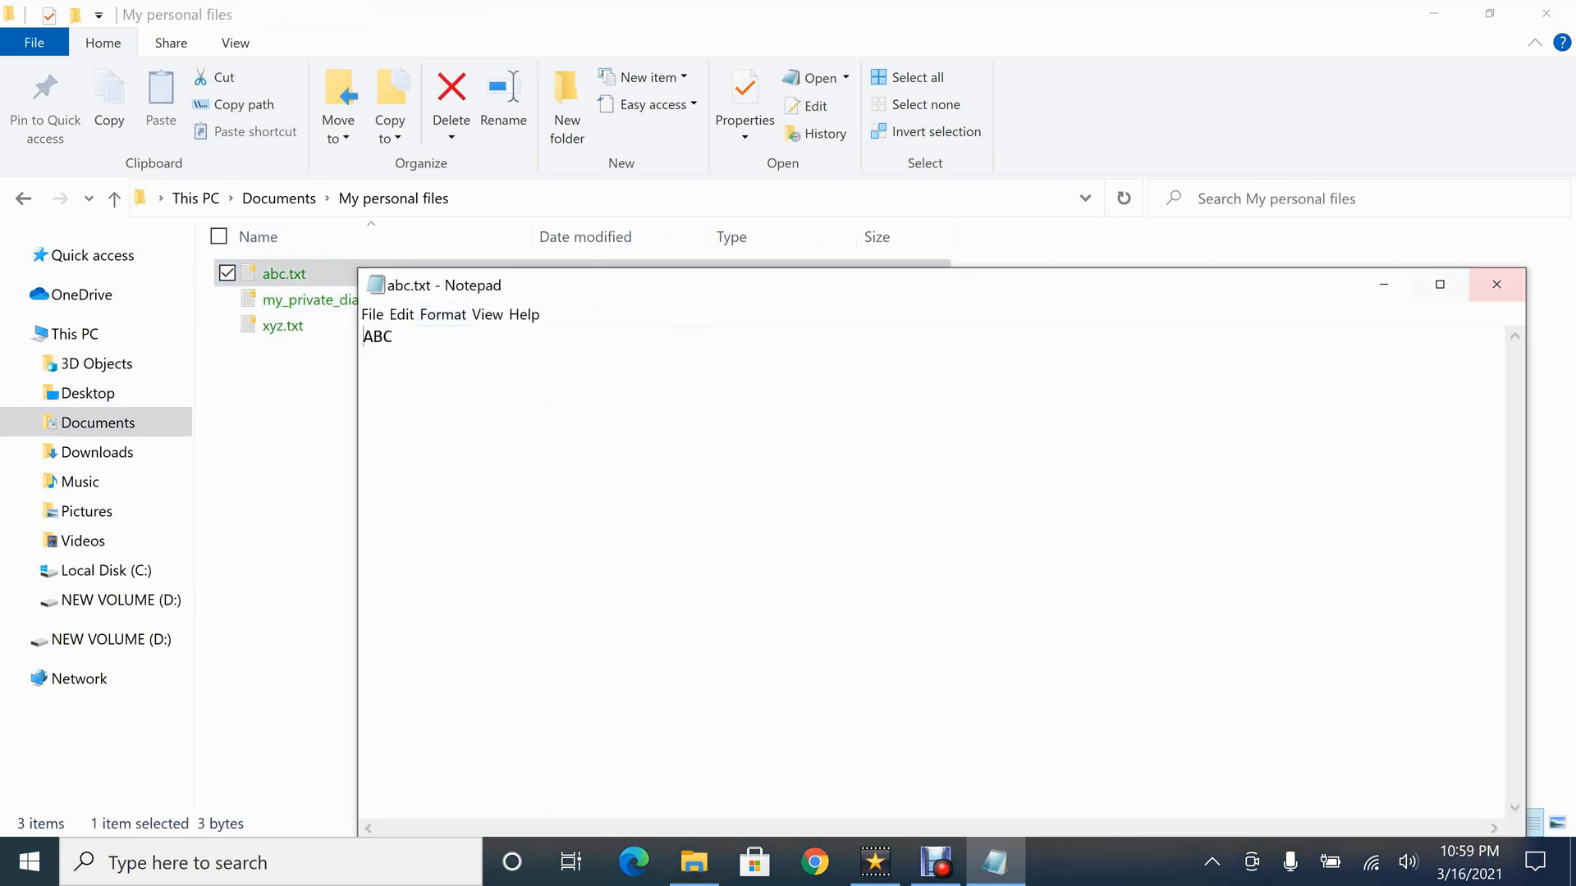
{"action": "left_click", "coordinate": [1496, 284]}
Open my_private_diary.txt and xyz.txt in turn to check access to their contents, closing each one
{"action": "double_click", "coordinate": [327, 299]}
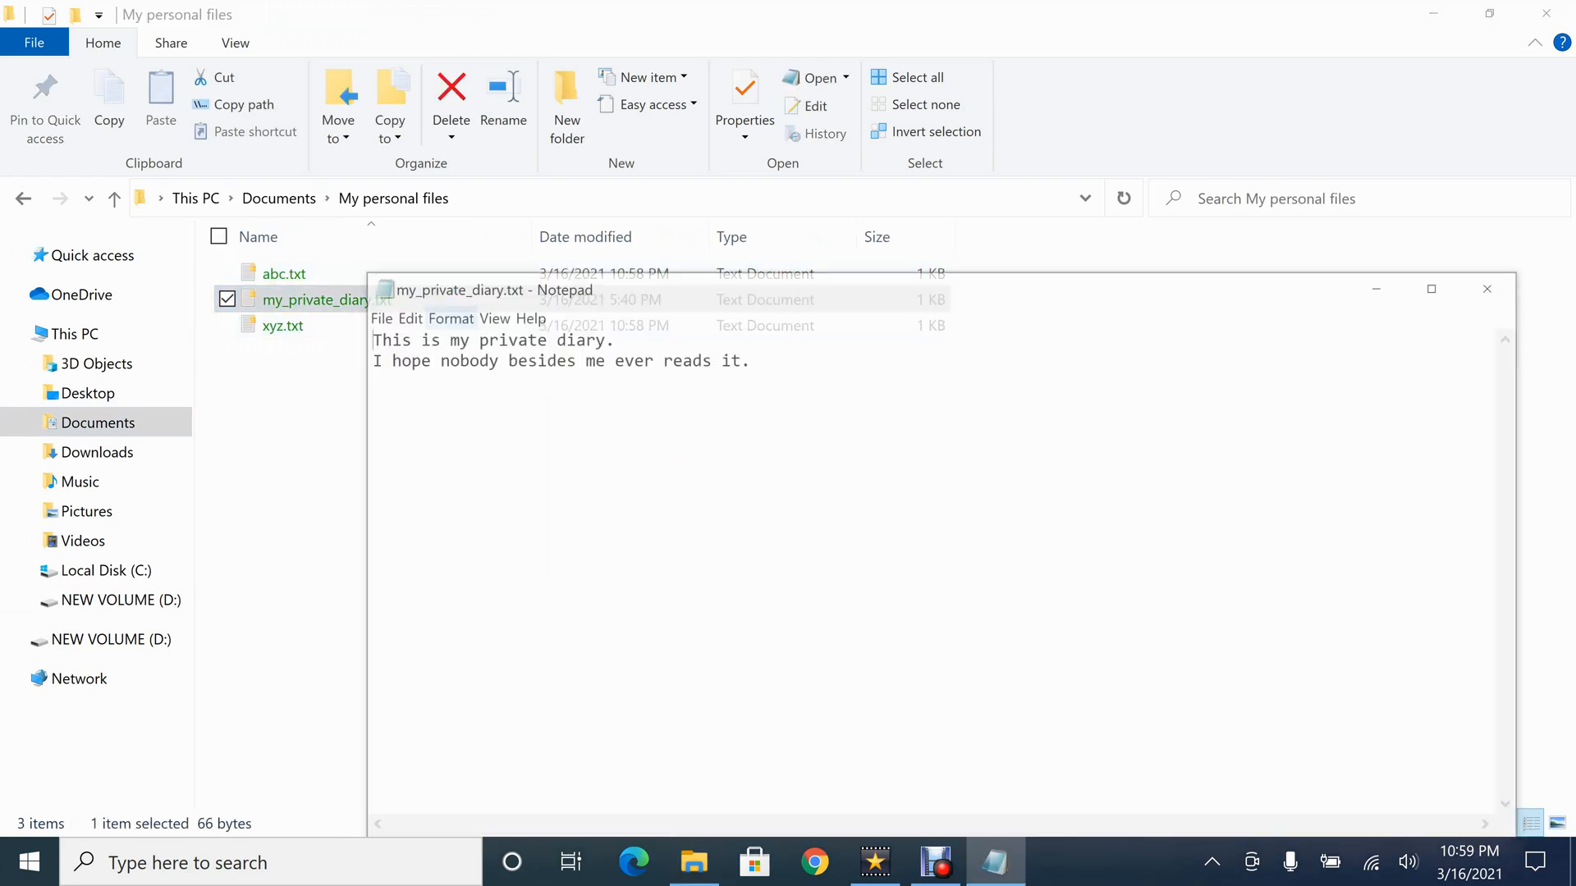
{"action": "left_click", "coordinate": [1496, 284]}
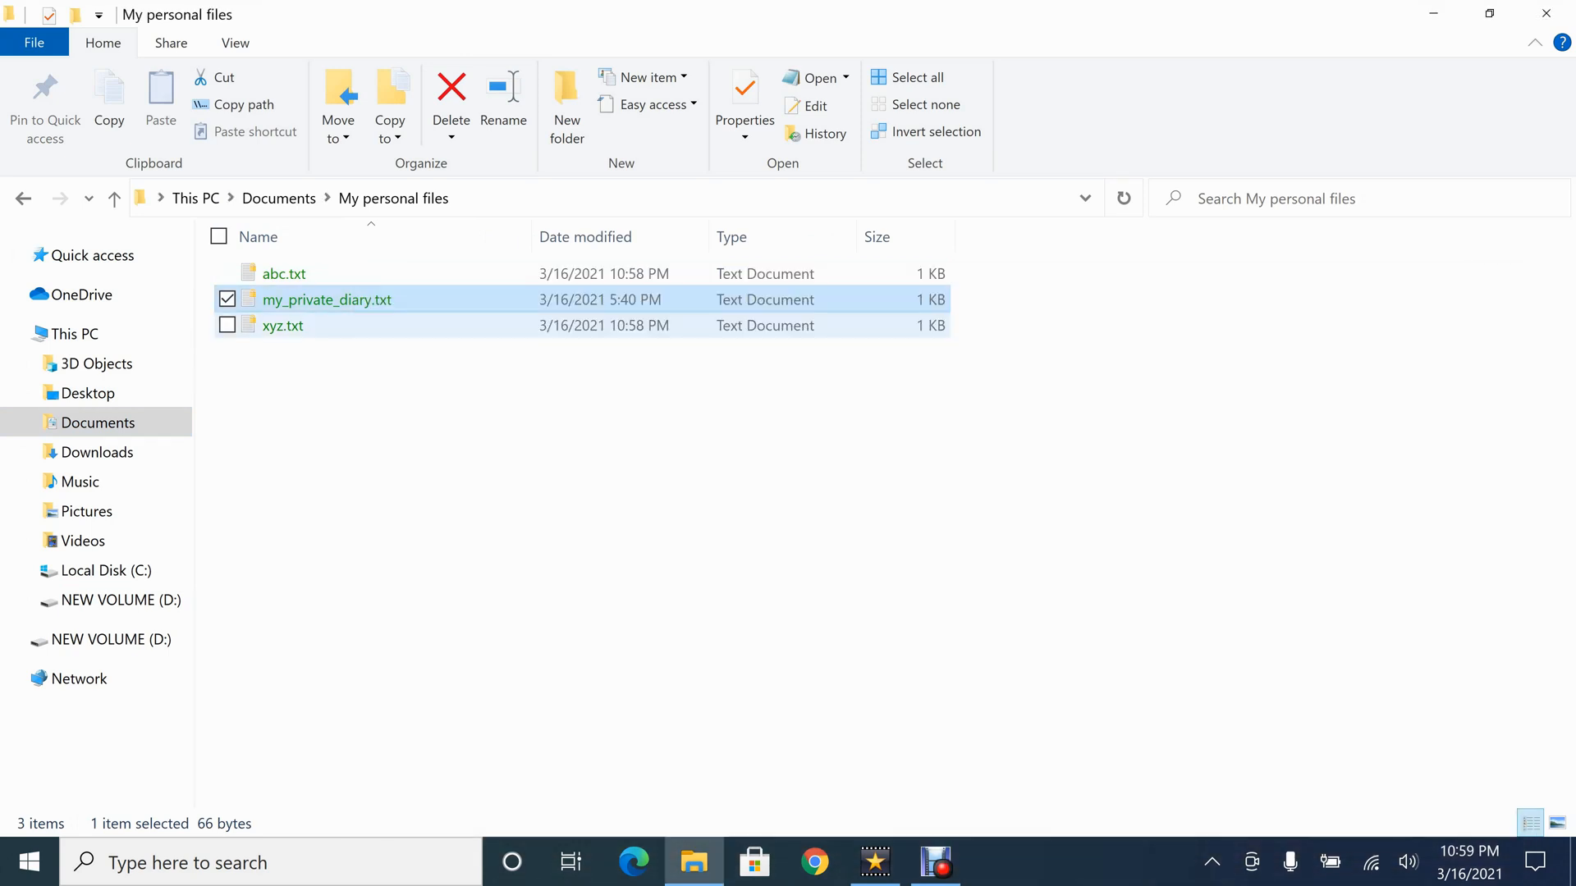
{"action": "double_click", "coordinate": [282, 326]}
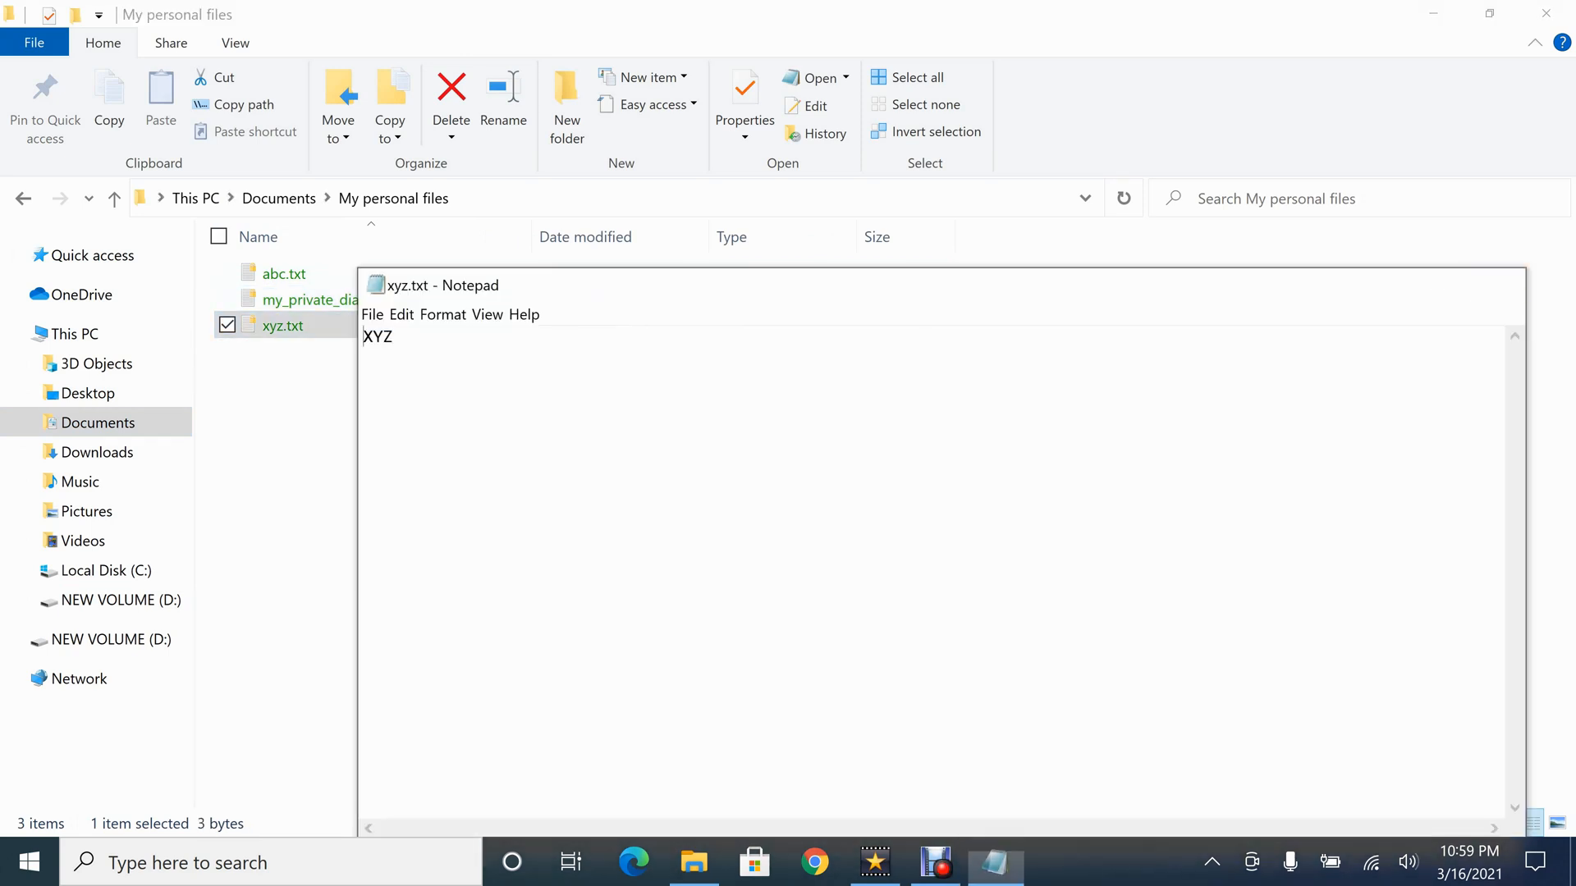
{"action": "left_click", "coordinate": [1496, 284]}
{"action": "left_click", "coordinate": [1496, 284]}
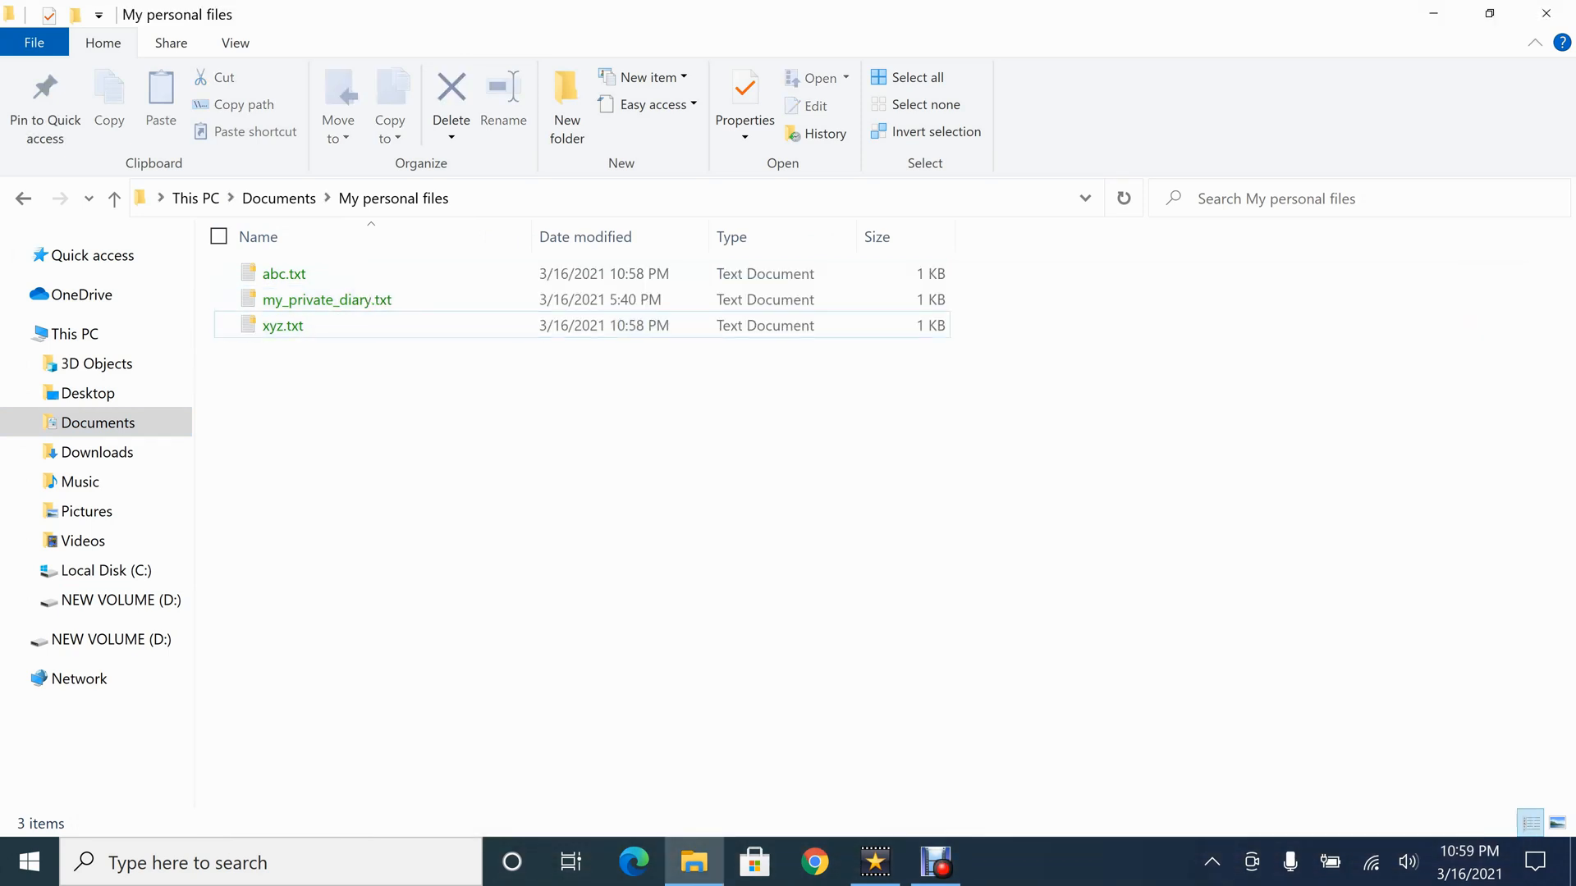